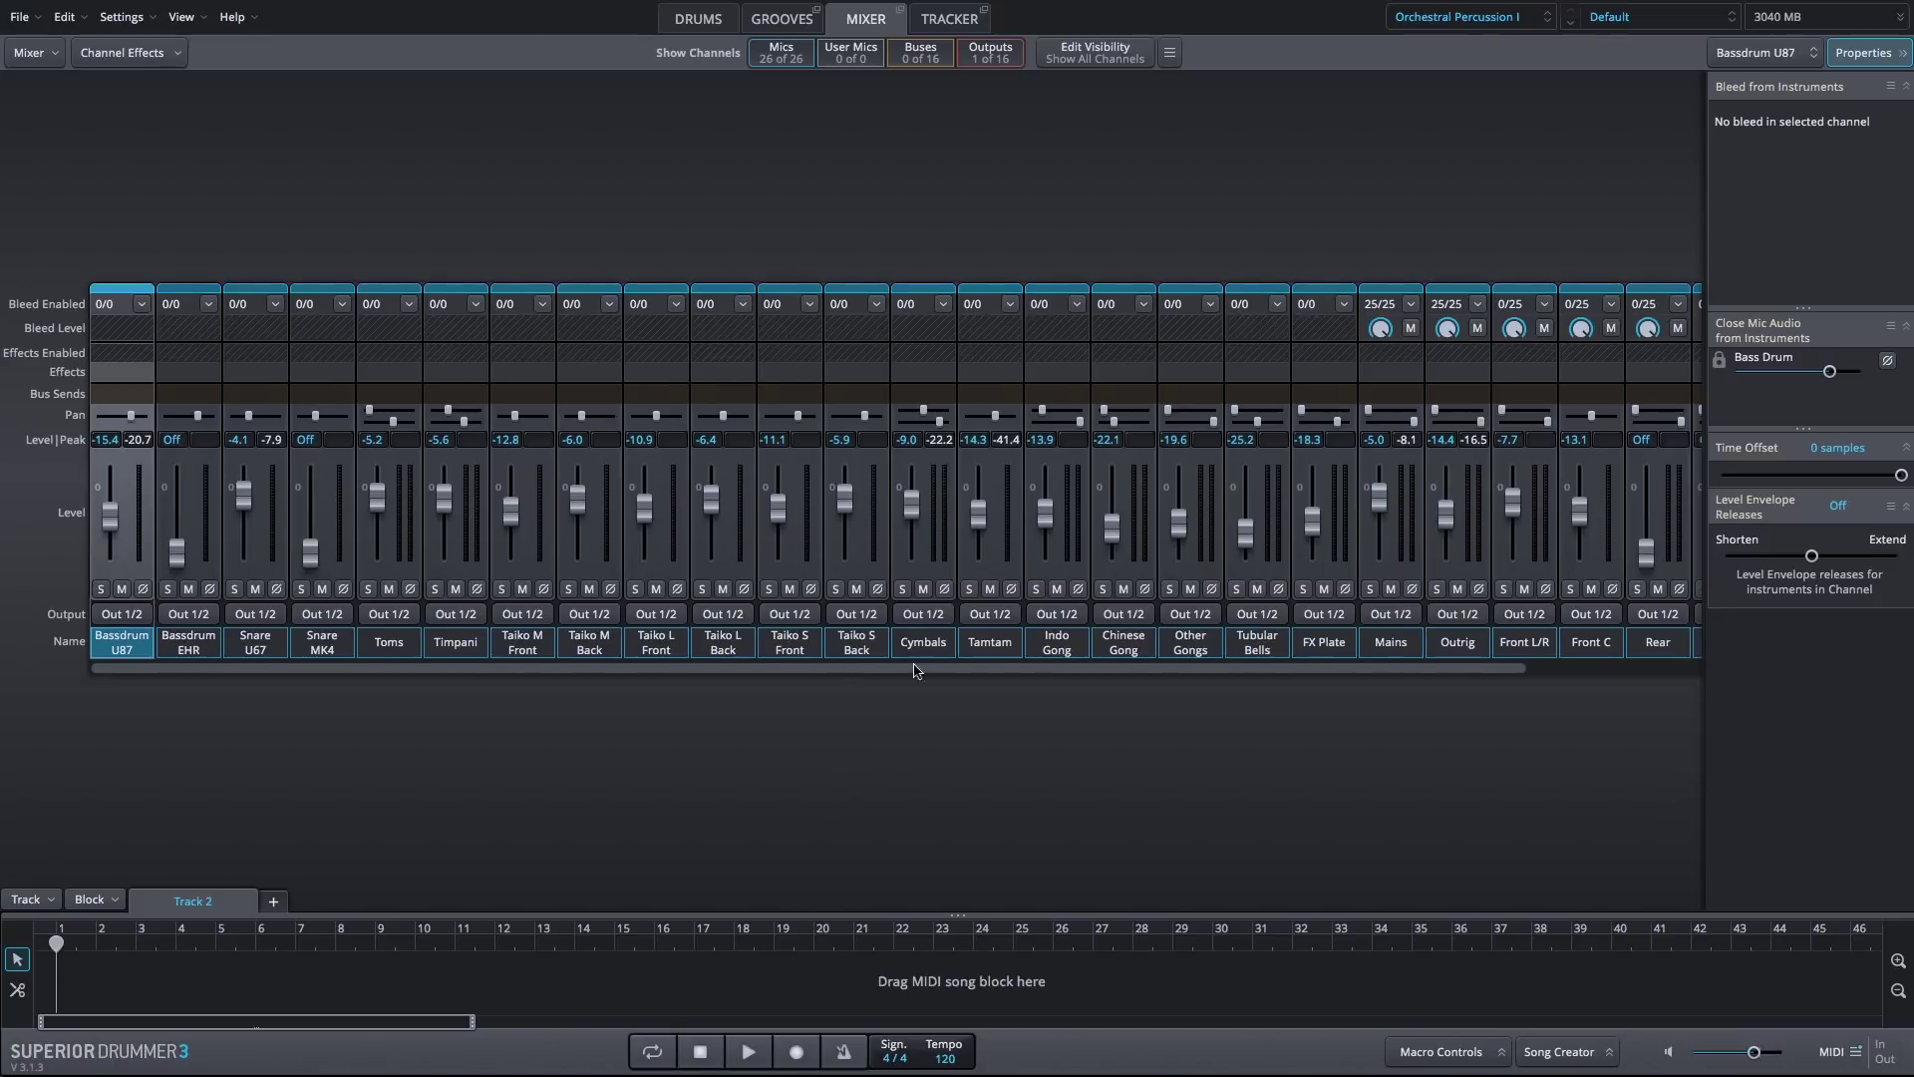
# Raise the Outrig microphone level to -9.0 dB and audition the snare drum in the kit before returning to the mixer
pyautogui.moveTo(918, 670); pyautogui.dragTo(1226, 686)
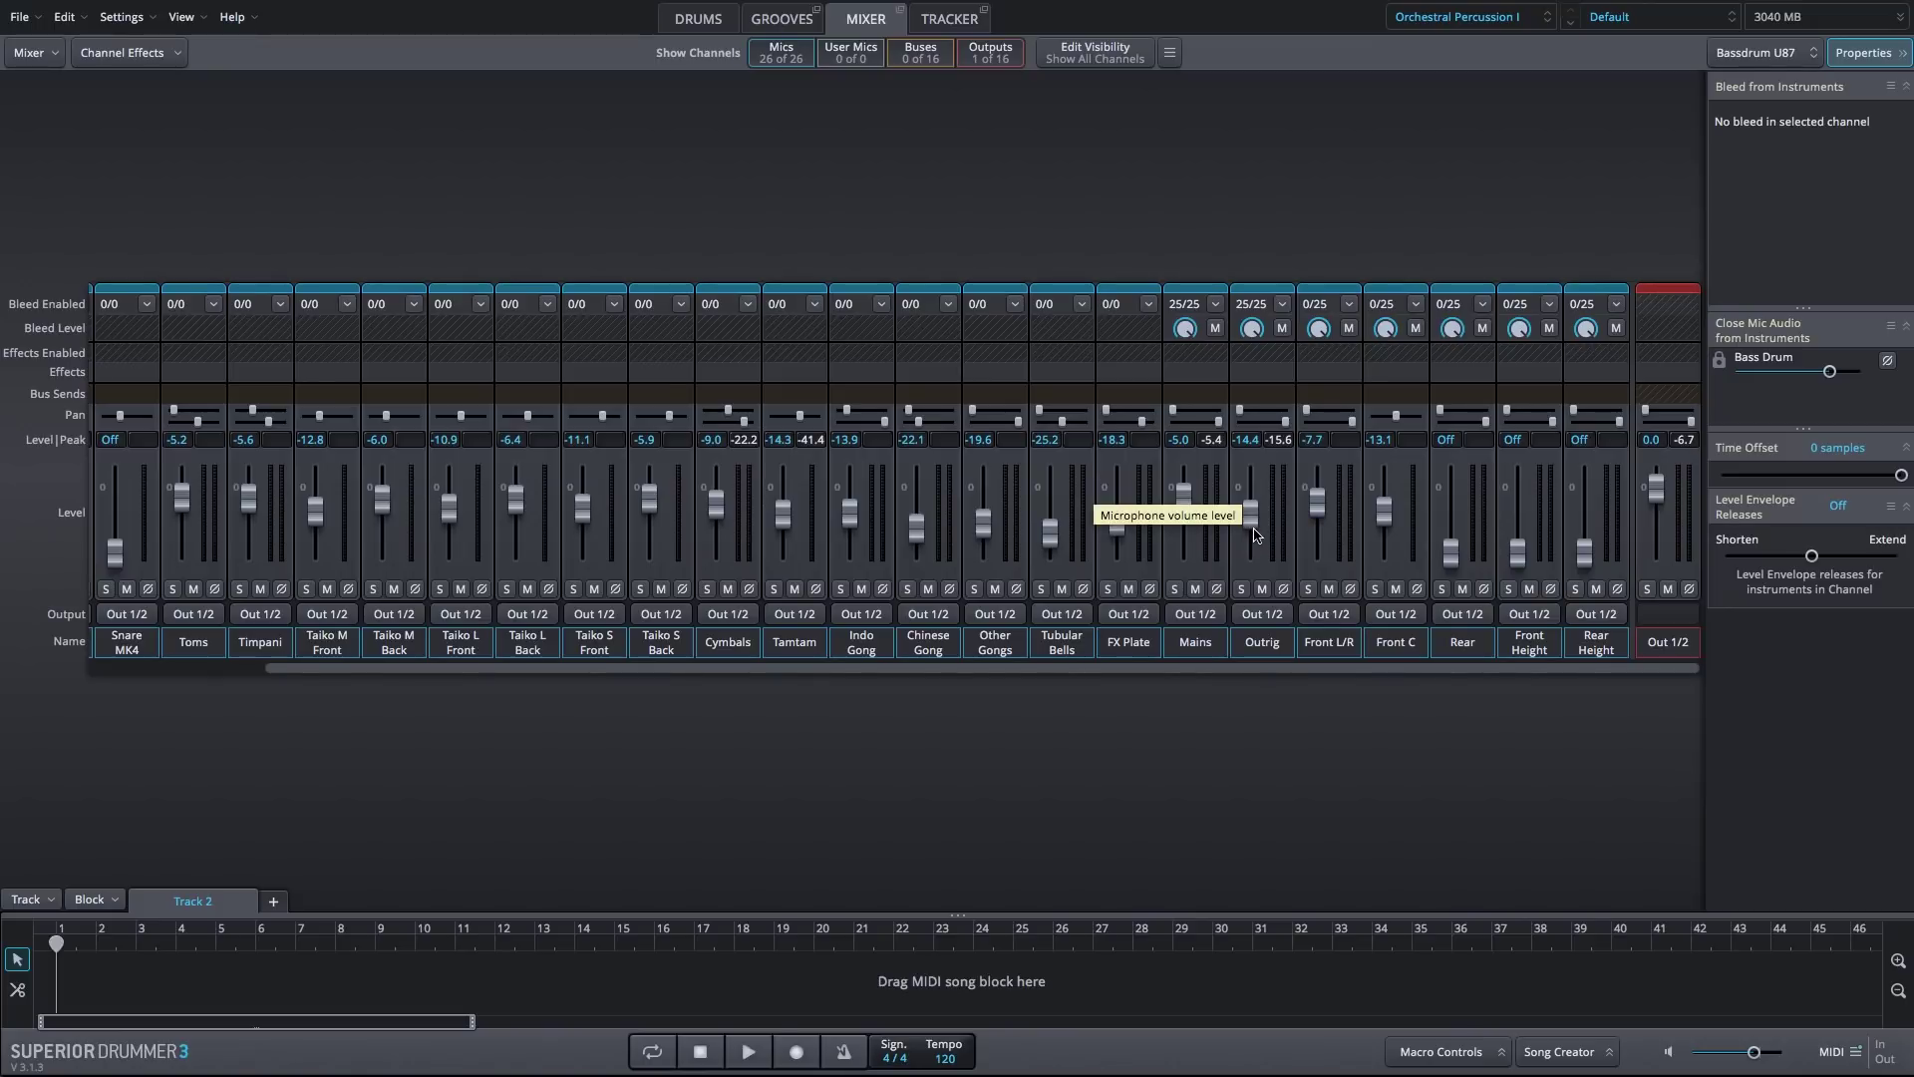
pyautogui.moveTo(1255, 535)
pyautogui.mouseDown()
pyautogui.moveTo(1258, 443)
pyautogui.moveTo(1251, 511)
pyautogui.mouseUp()
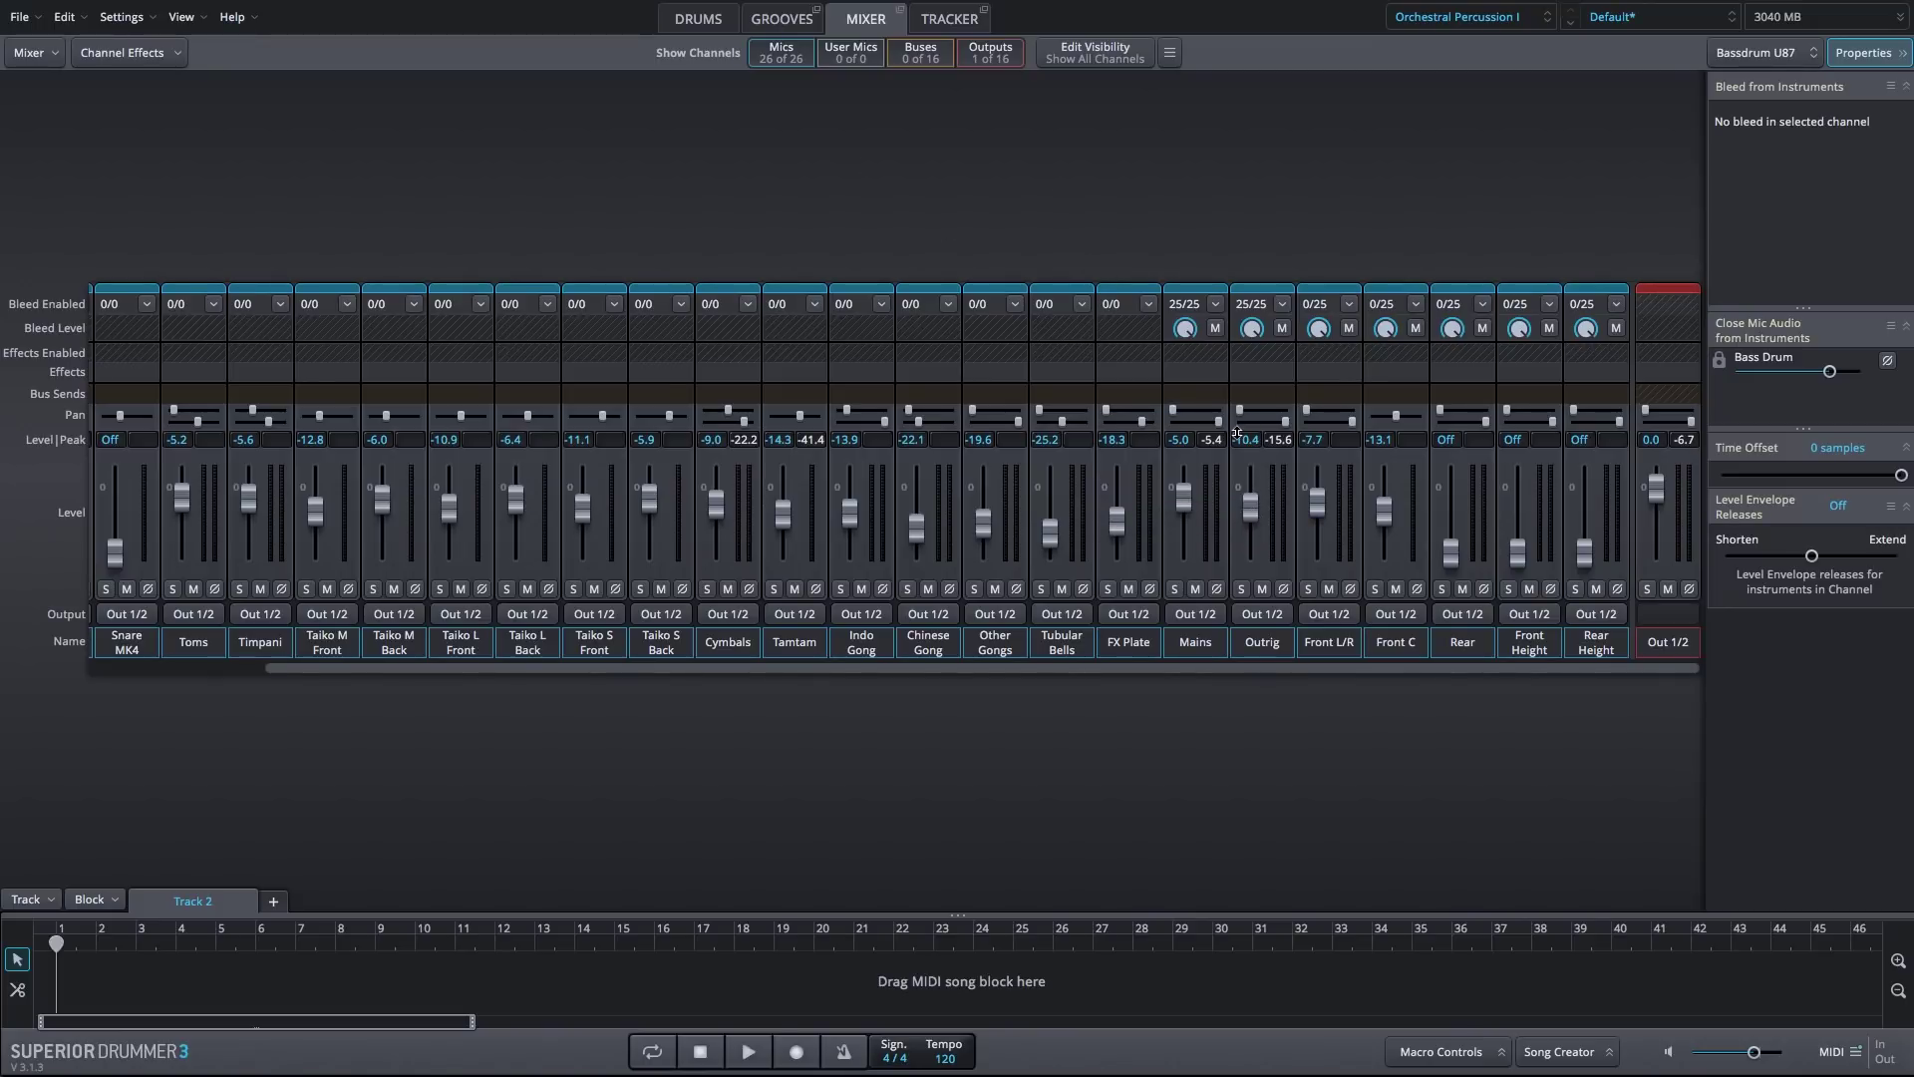
pyautogui.hotkey('ctrl', '1')
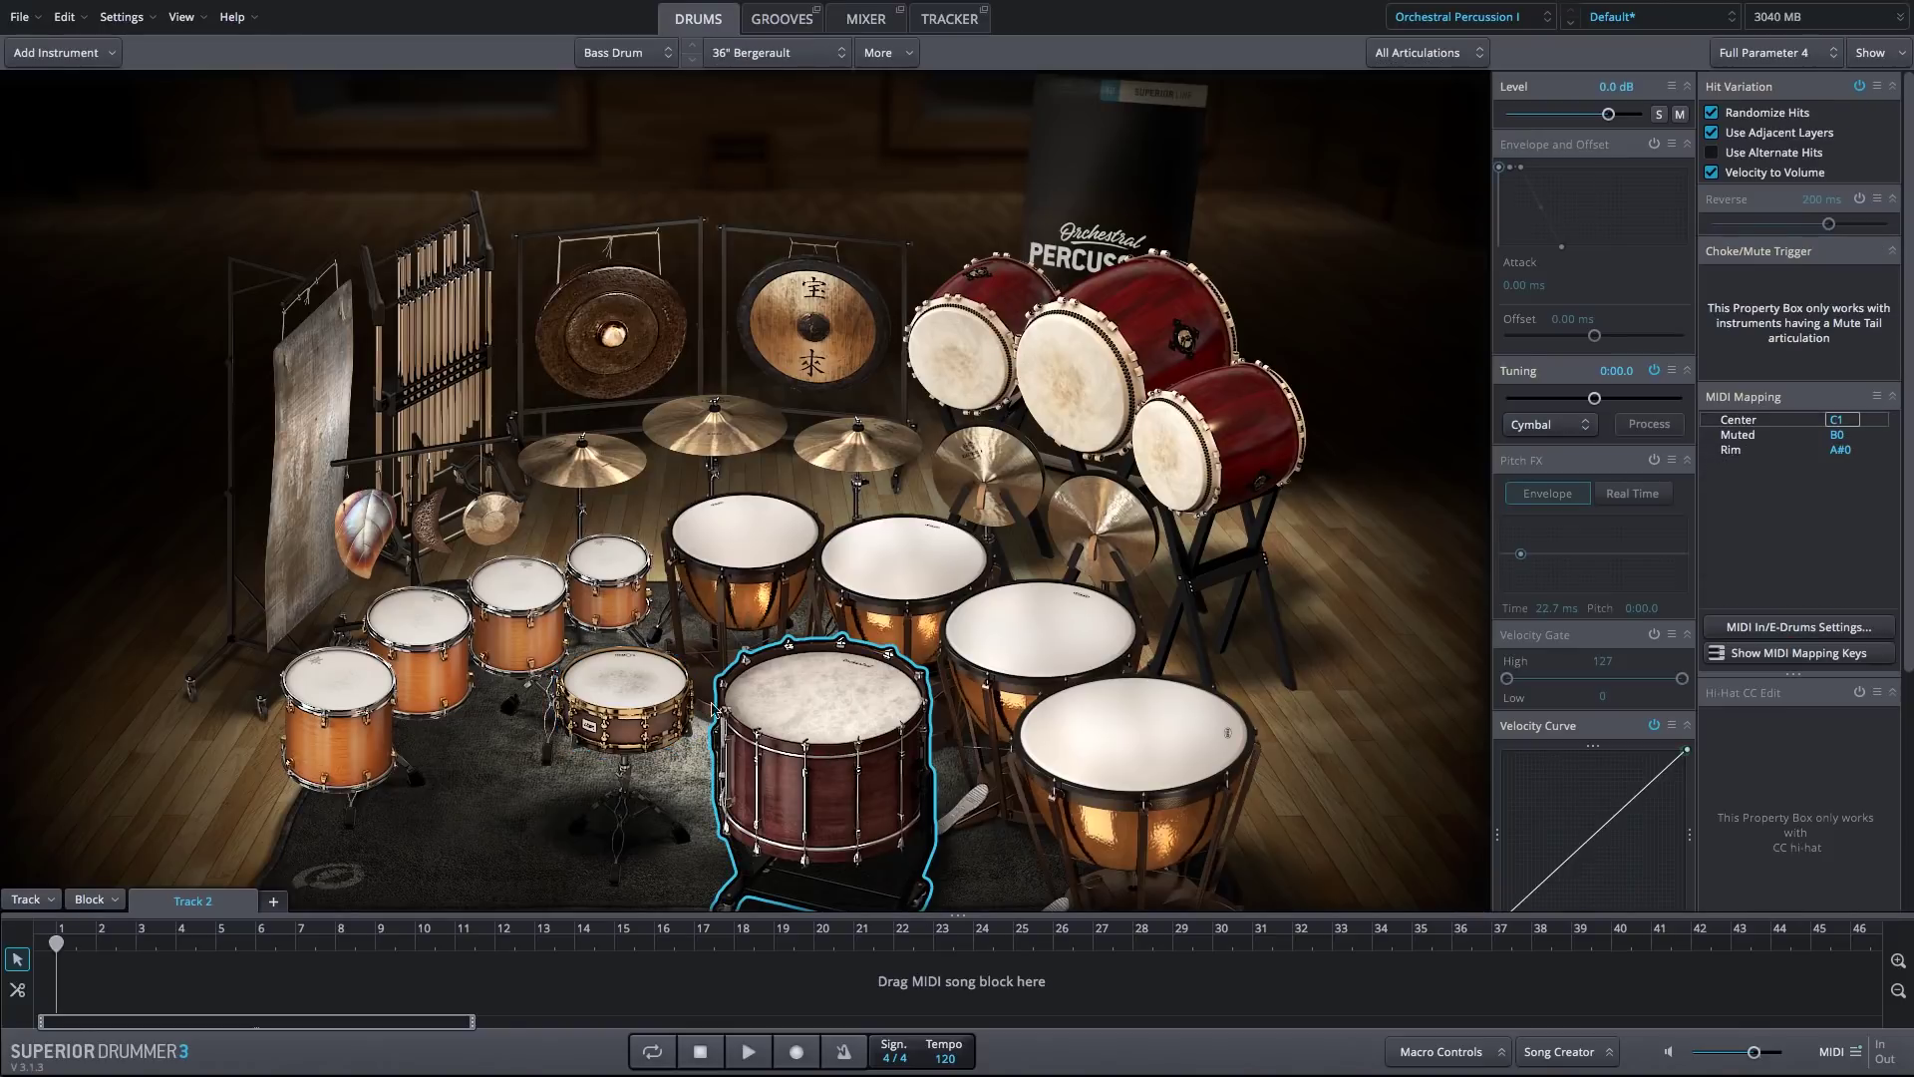
pyautogui.click(642, 690)
pyautogui.click(865, 19)
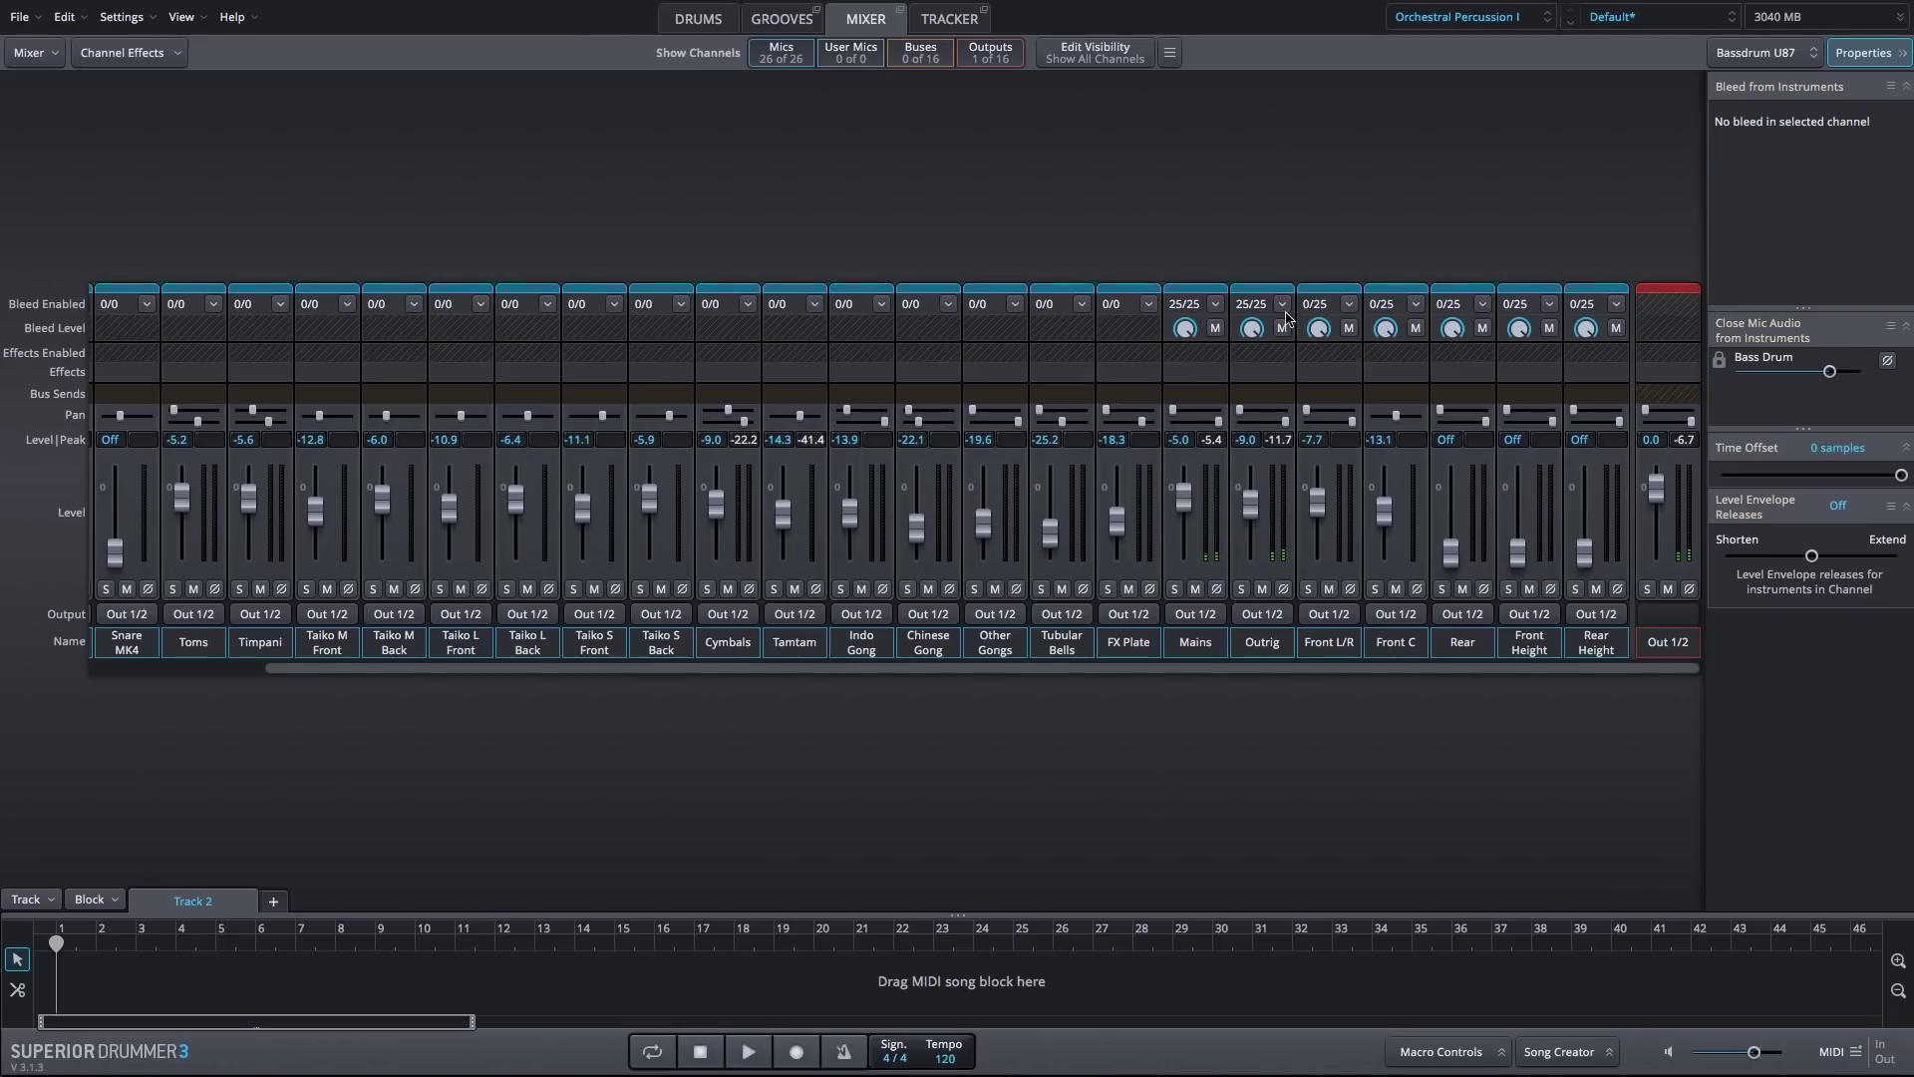
# Add bus sends to Bus 1, Bus 2, Bus 3 and Bus 4 on the Outrig channel
pyautogui.click(1258, 394)
pyautogui.click(1266, 412)
pyautogui.click(1264, 395)
pyautogui.click(1268, 459)
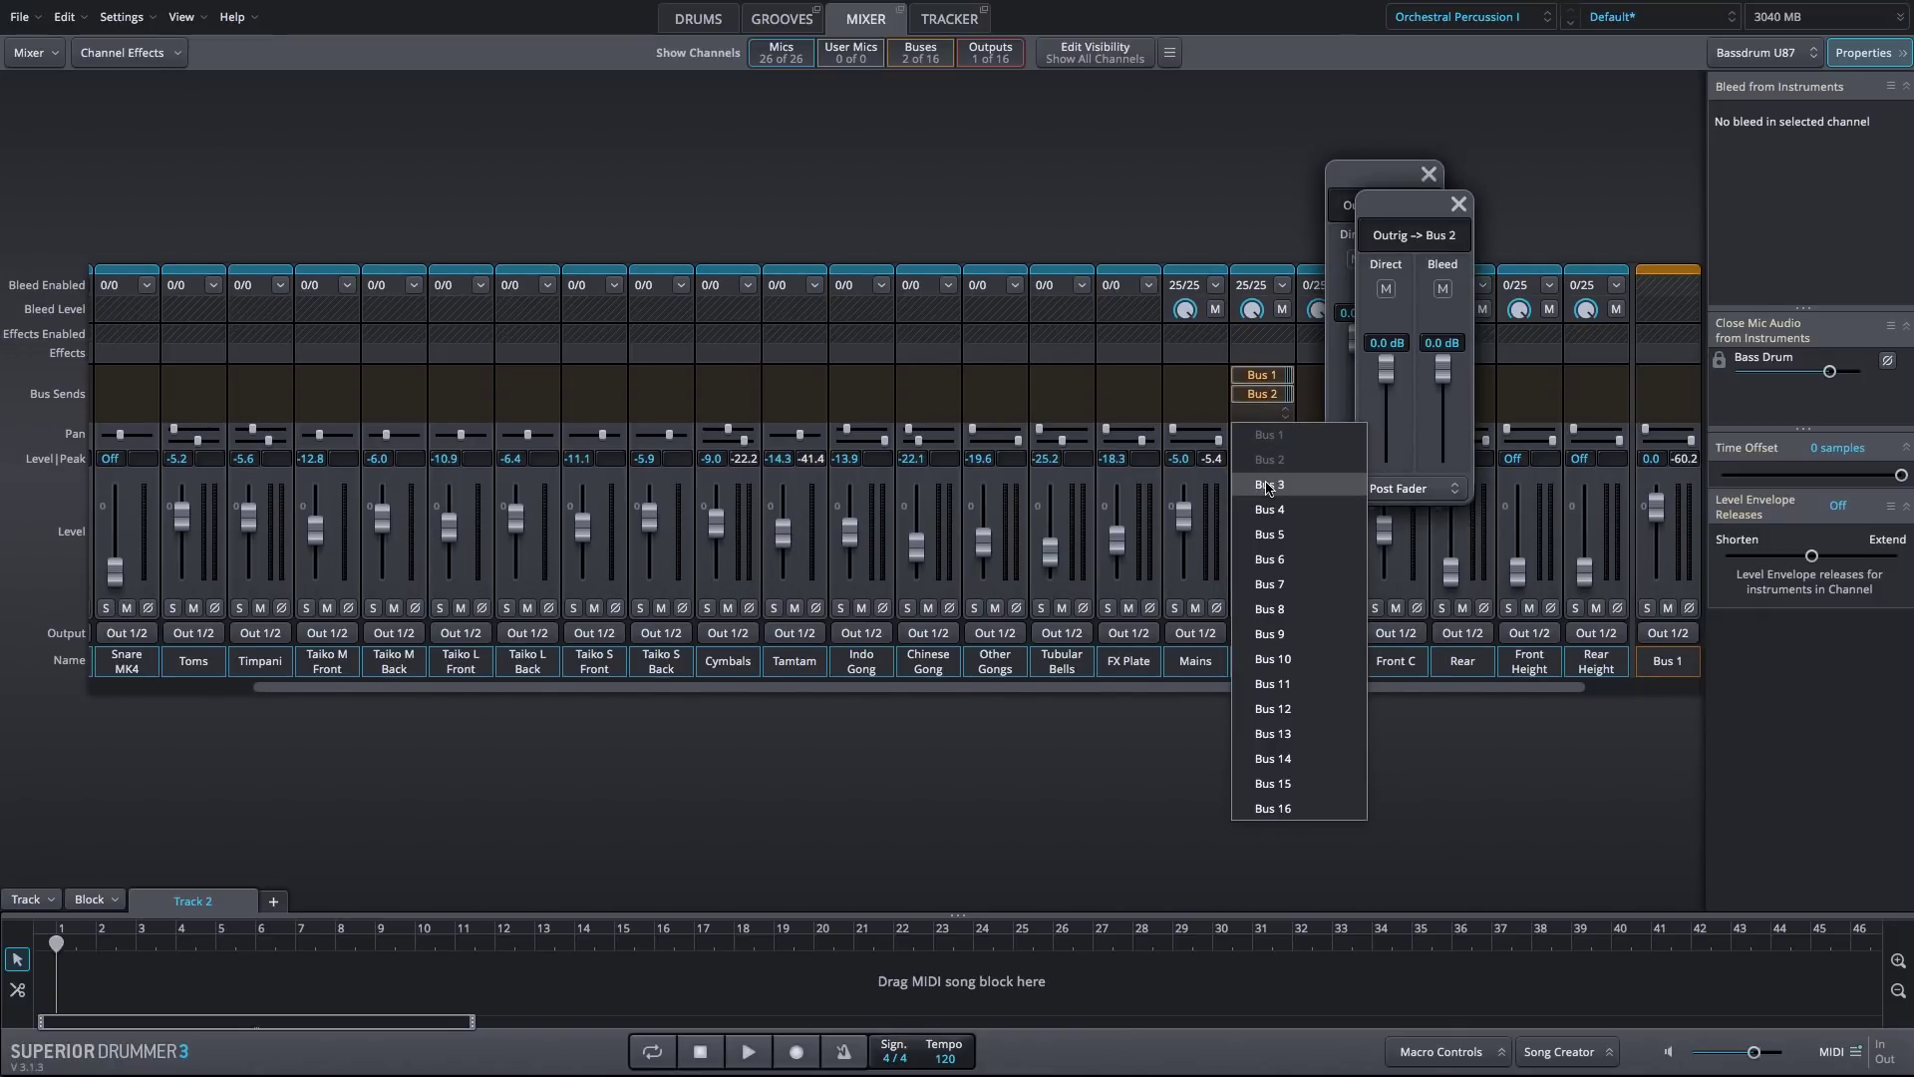
pyautogui.click(1266, 485)
pyautogui.click(1262, 420)
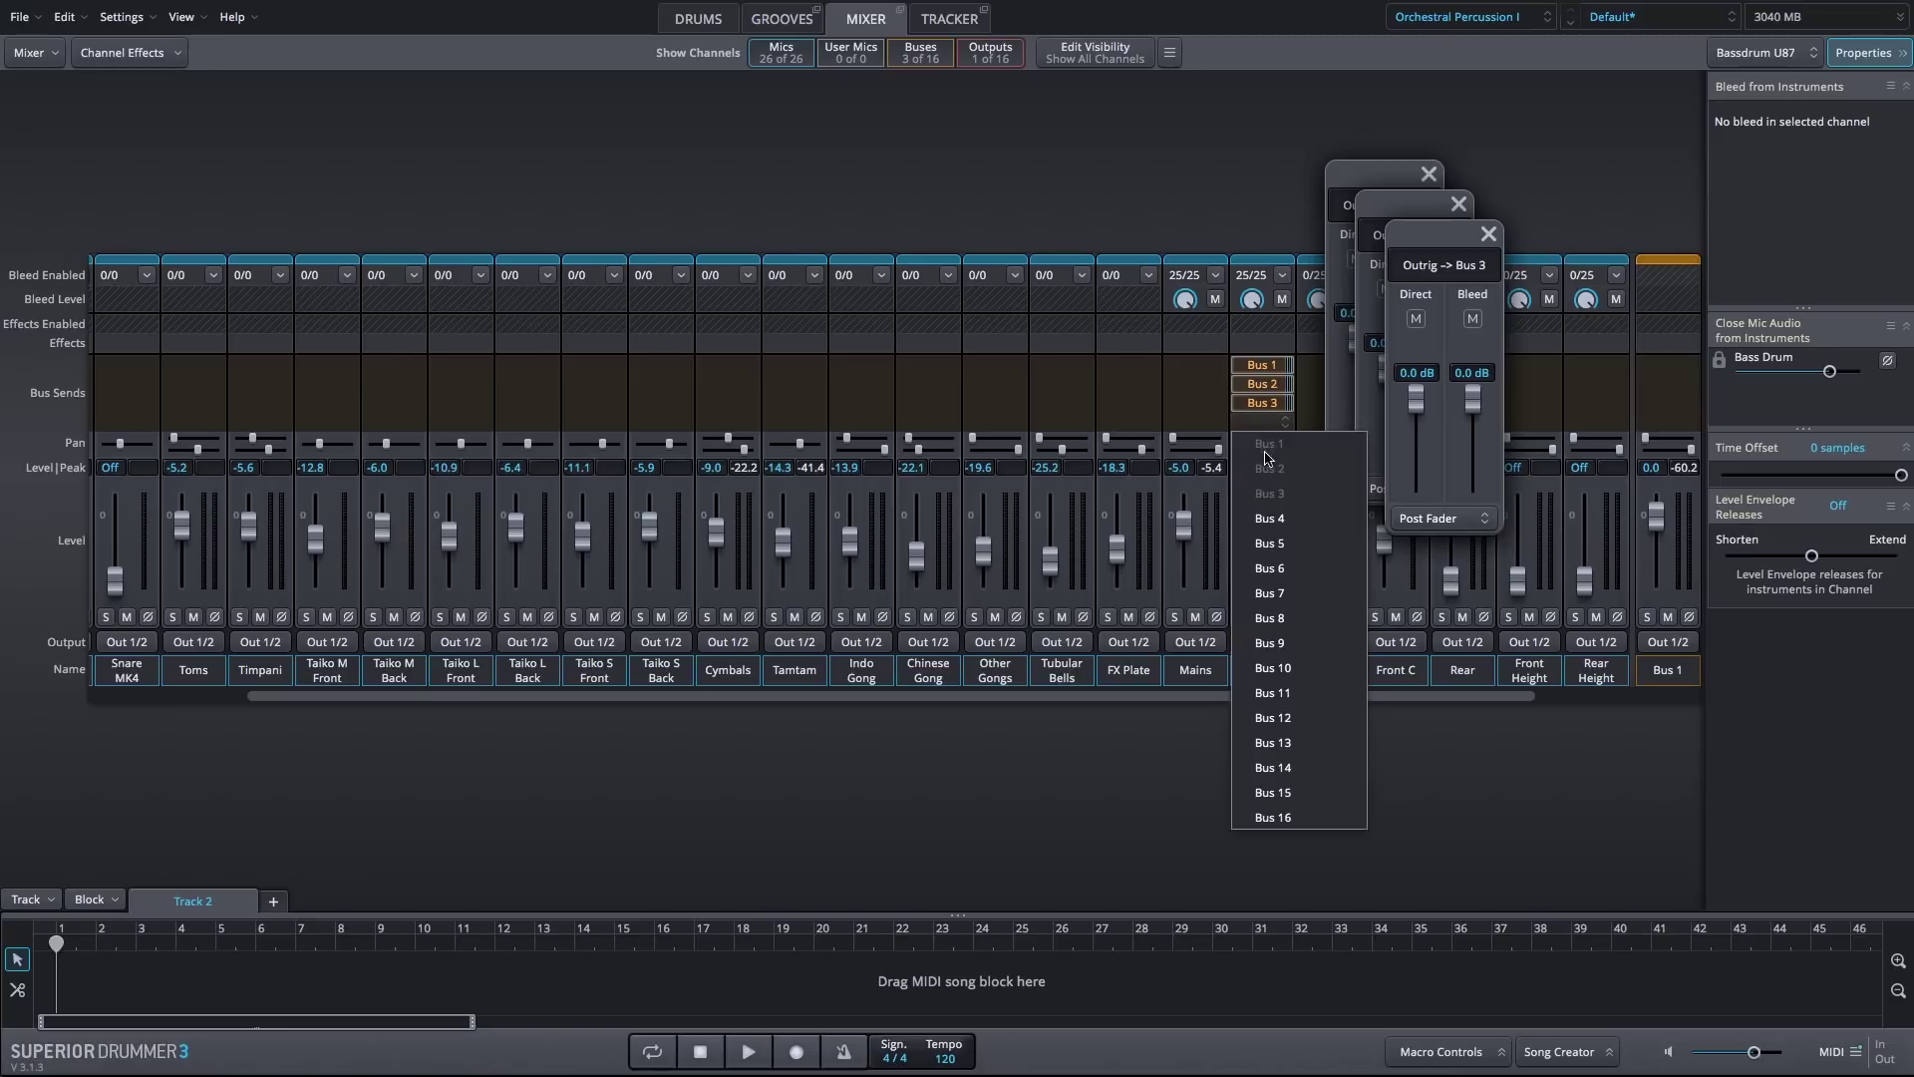
pyautogui.click(1269, 521)
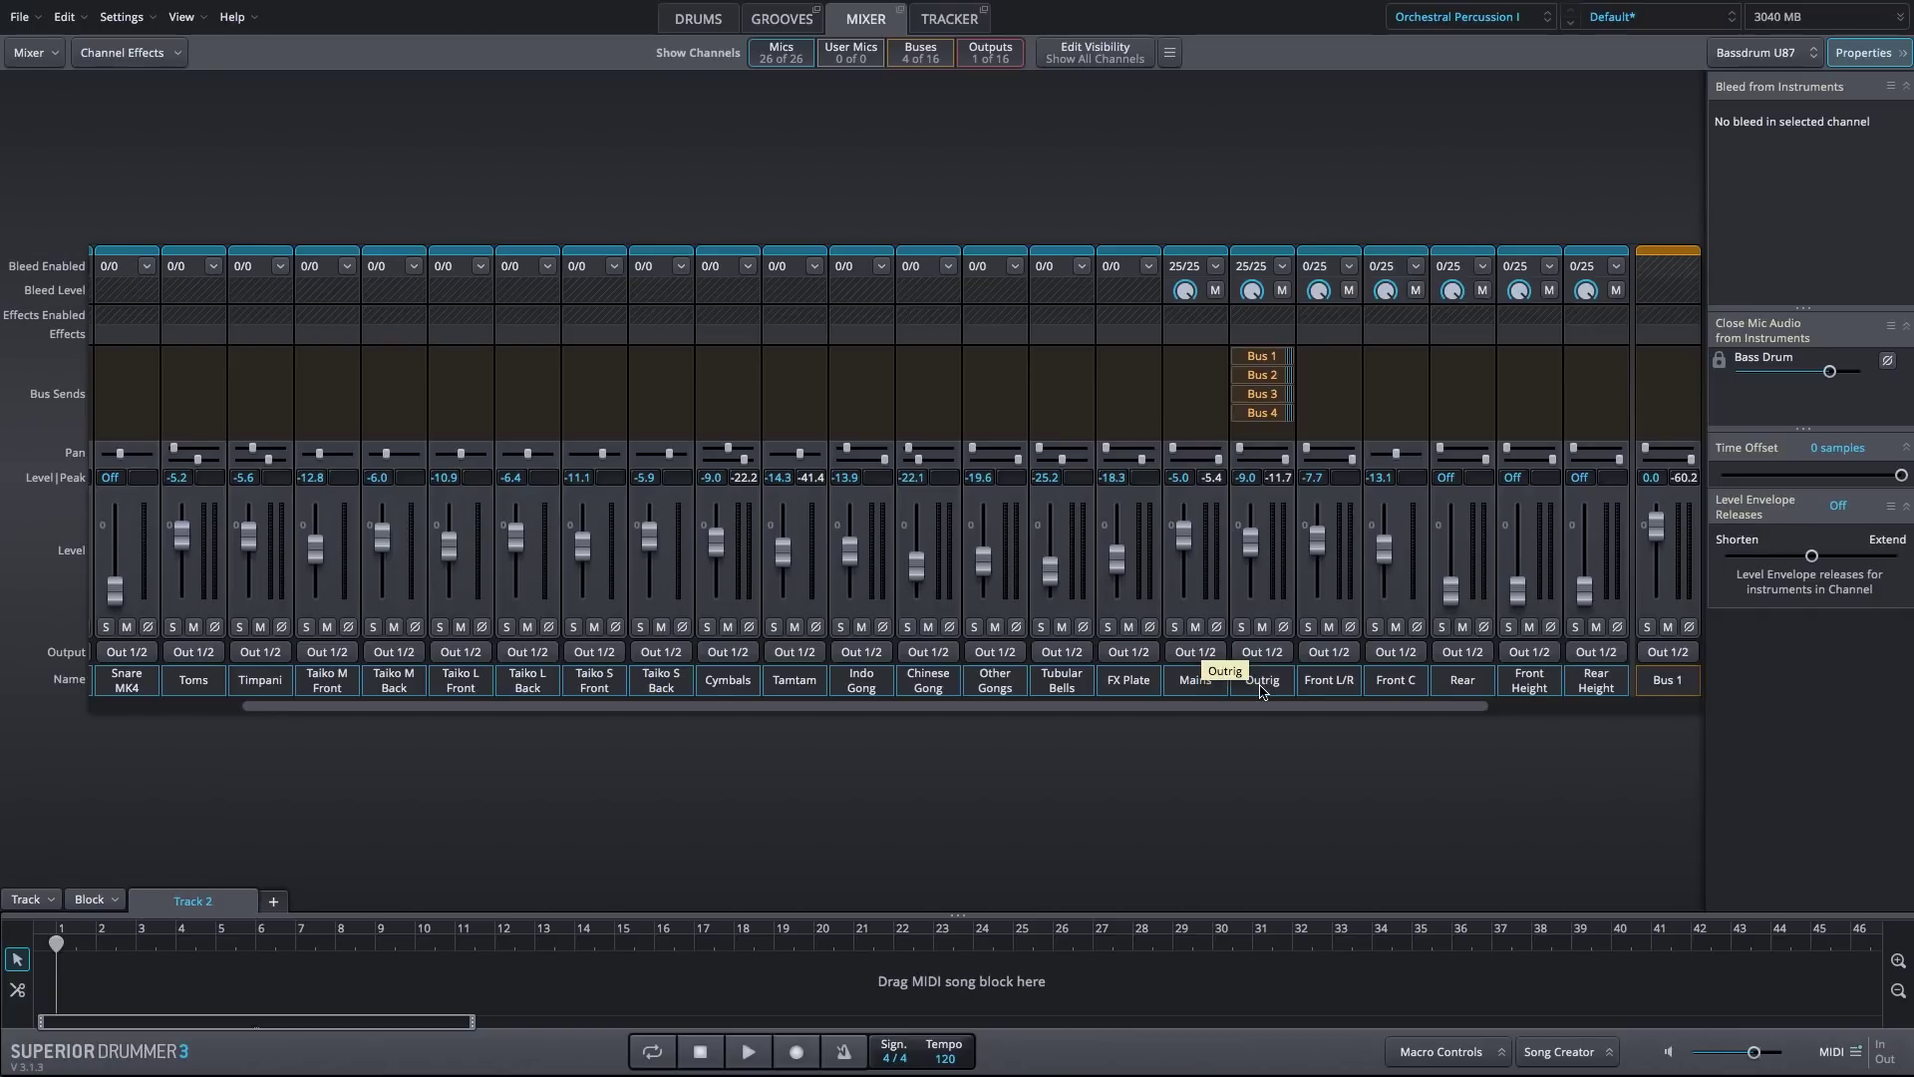
# Rename the four bus channels, in order, to Reverb, Distortion, Comp and FX
pyautogui.moveTo(1260, 710); pyautogui.dragTo(1610, 756)
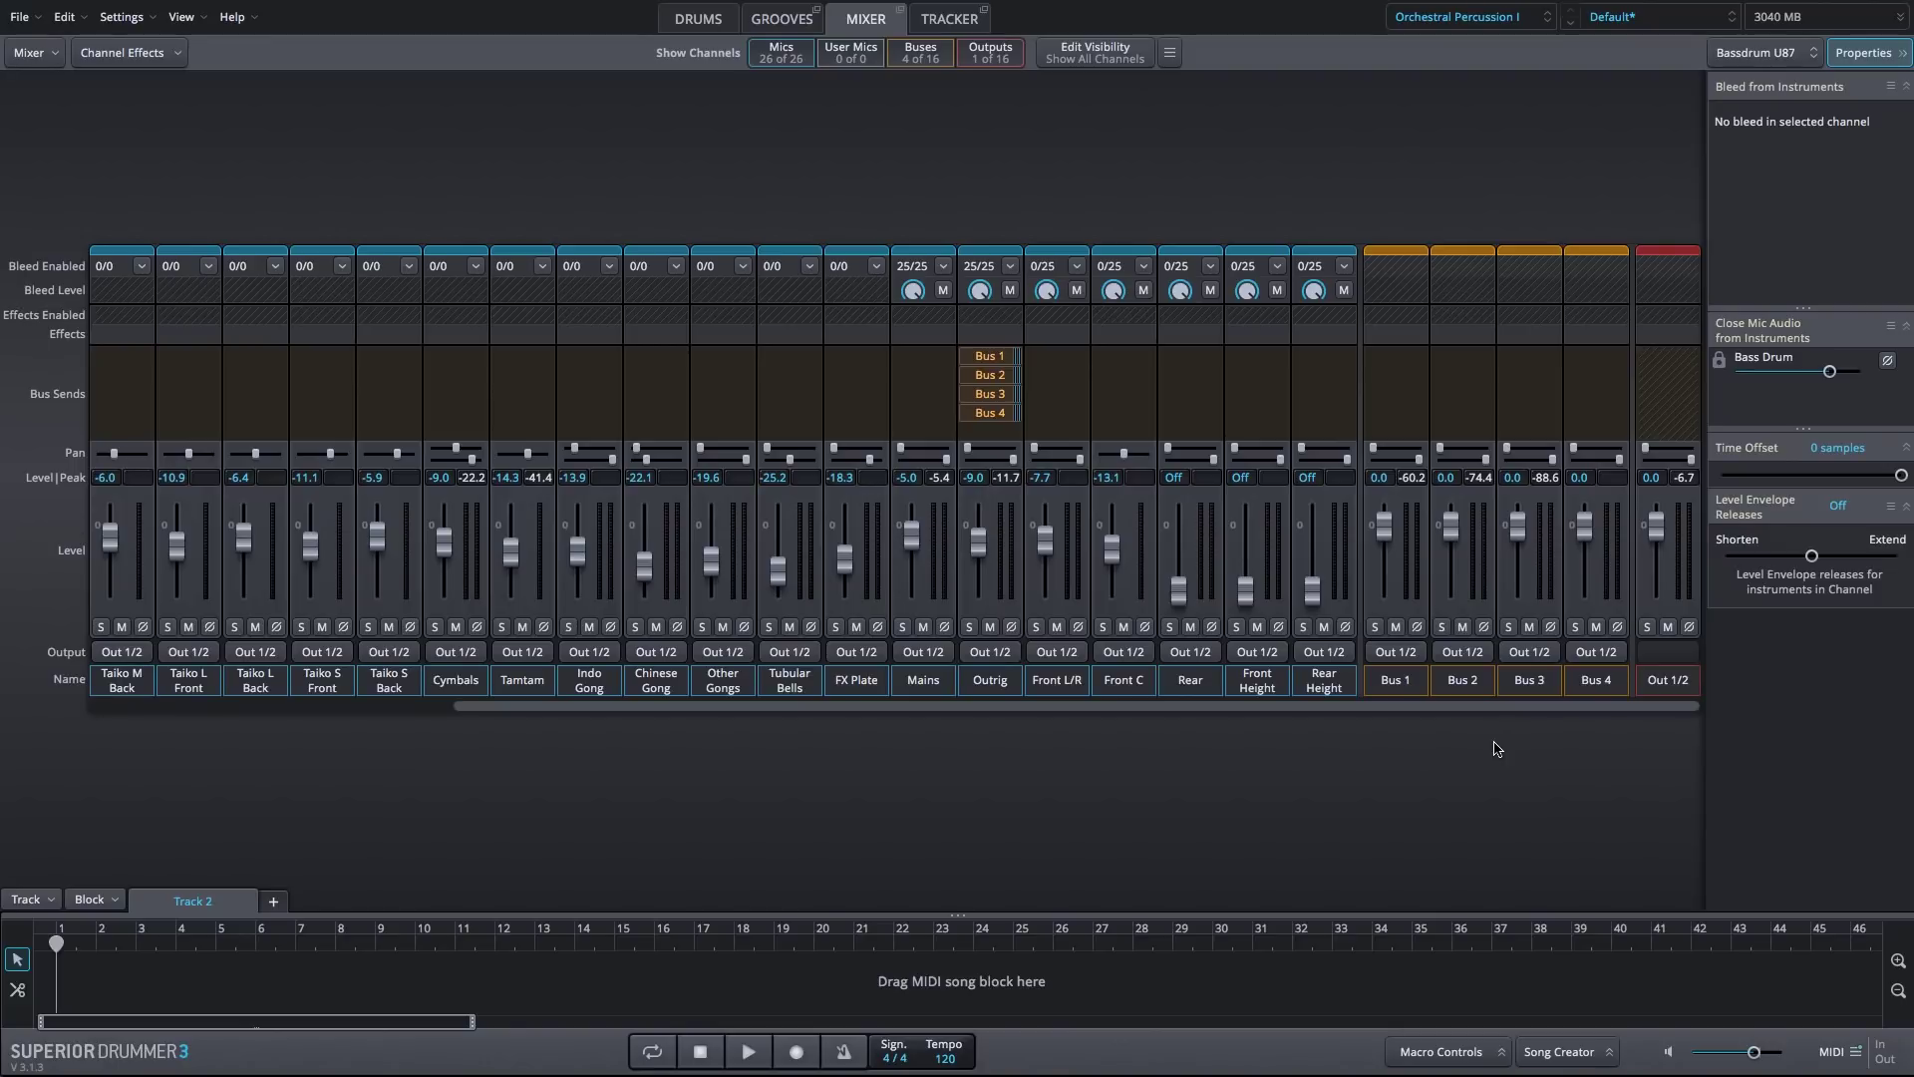
pyautogui.doubleClick(1395, 686)
pyautogui.write('Rever')
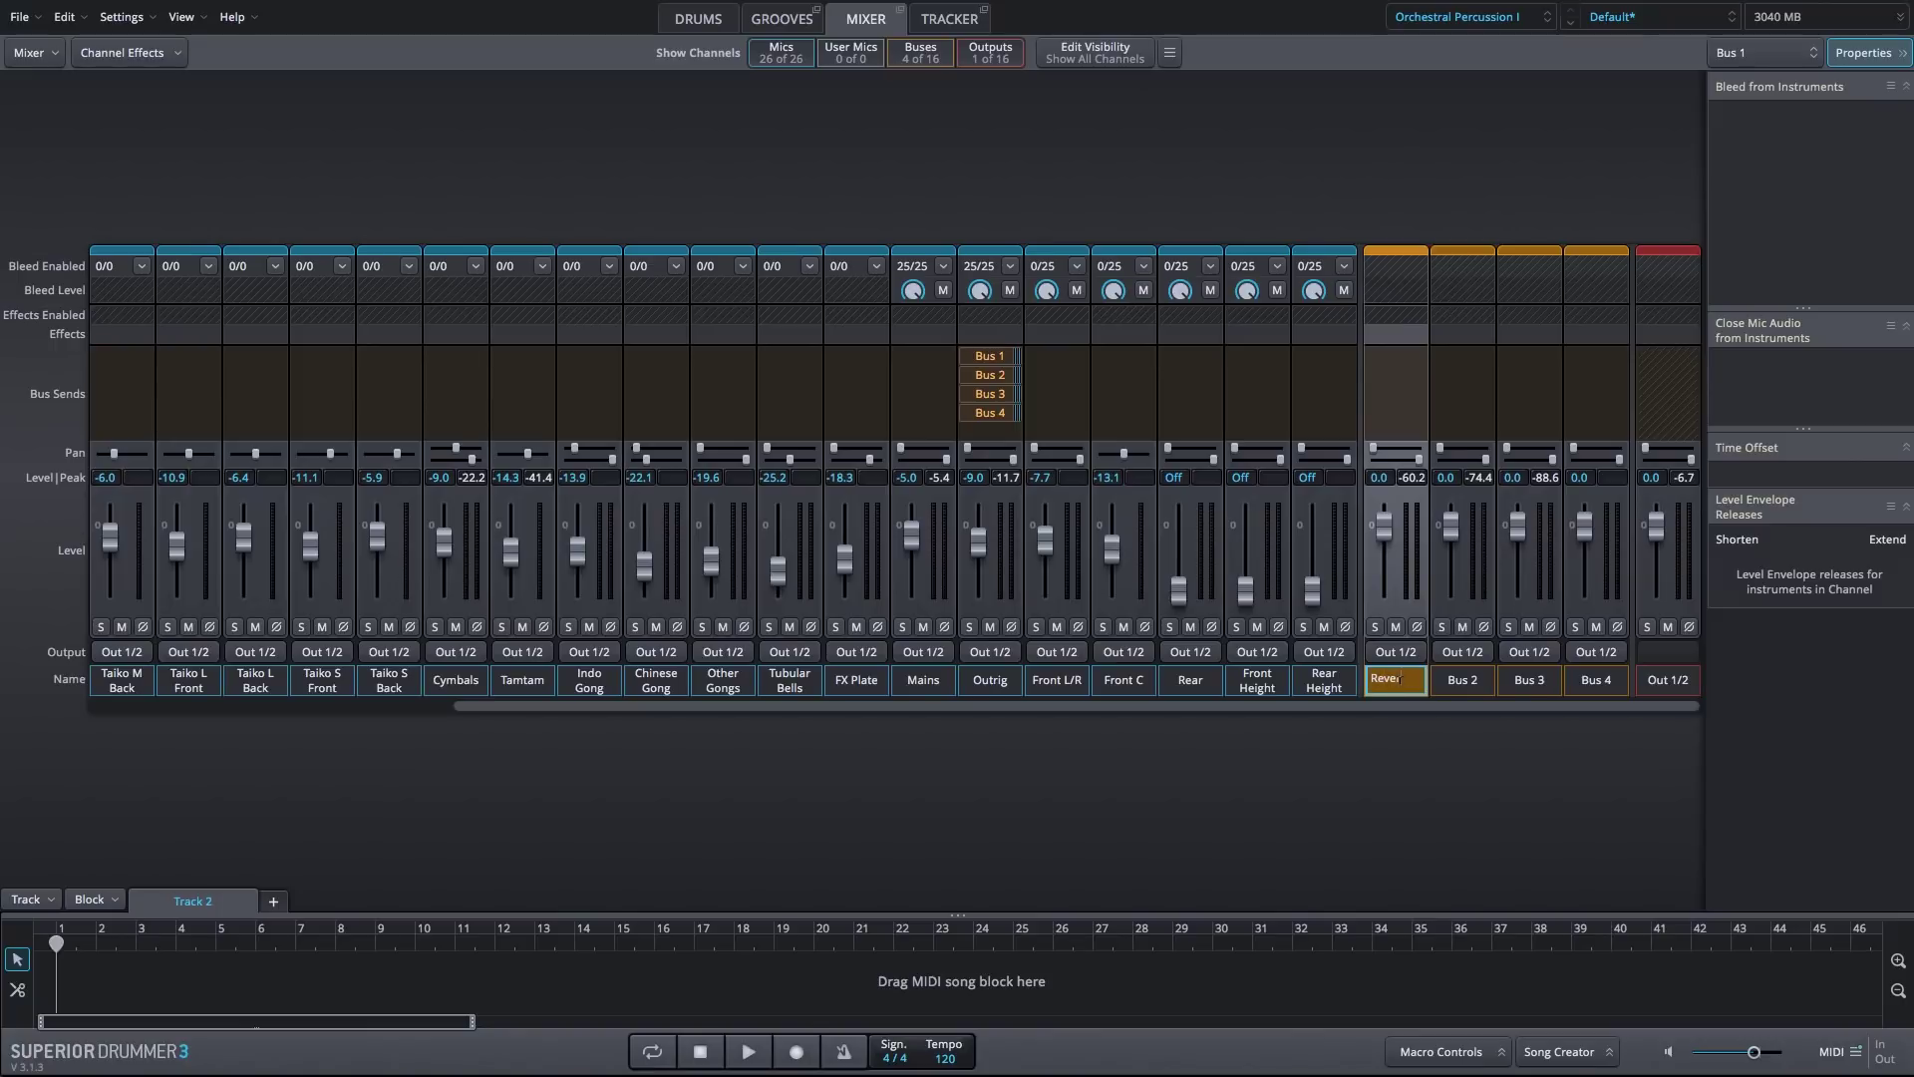
pyautogui.write('b')
pyautogui.press('Tab')
pyautogui.write('Distortion')
pyautogui.press('Tab')
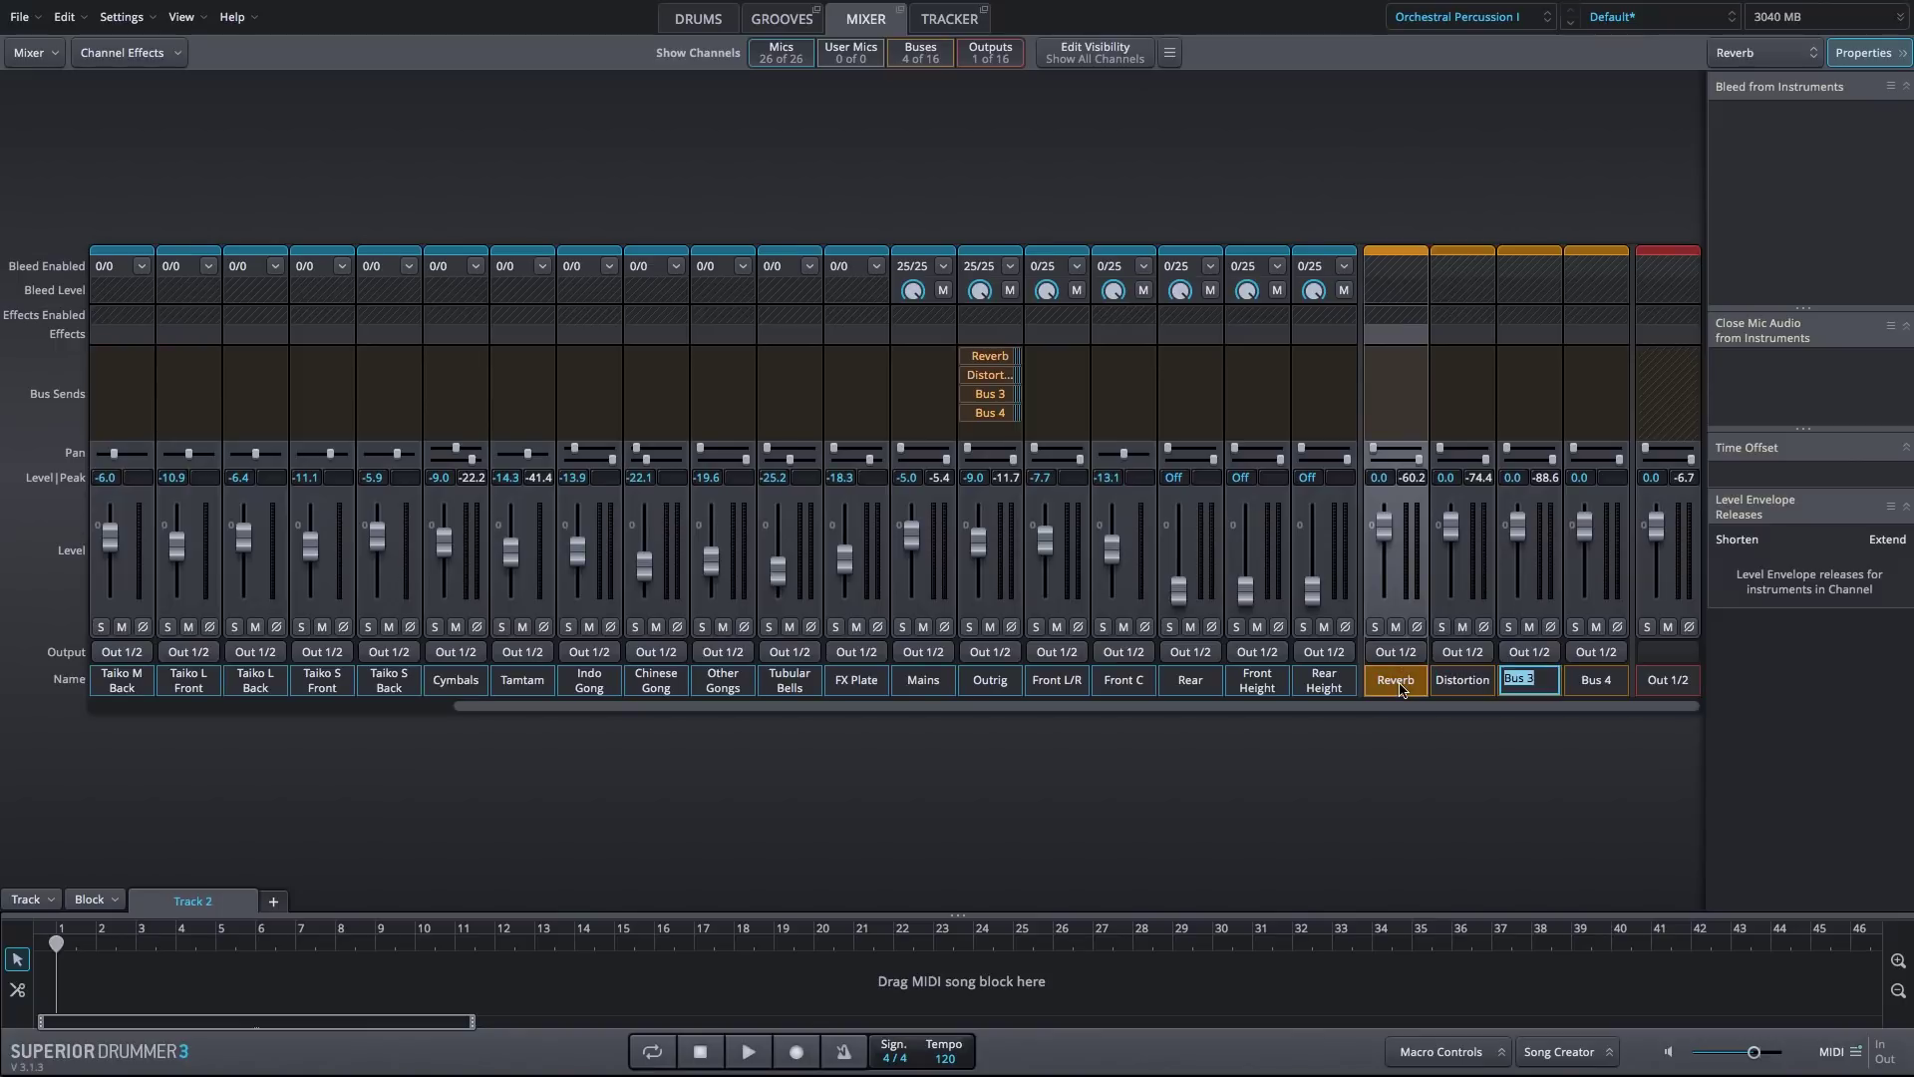
pyautogui.hotkey('shift', 'Tab')
pyautogui.press('Tab')
pyautogui.write('Comp')
pyautogui.press('Tab')
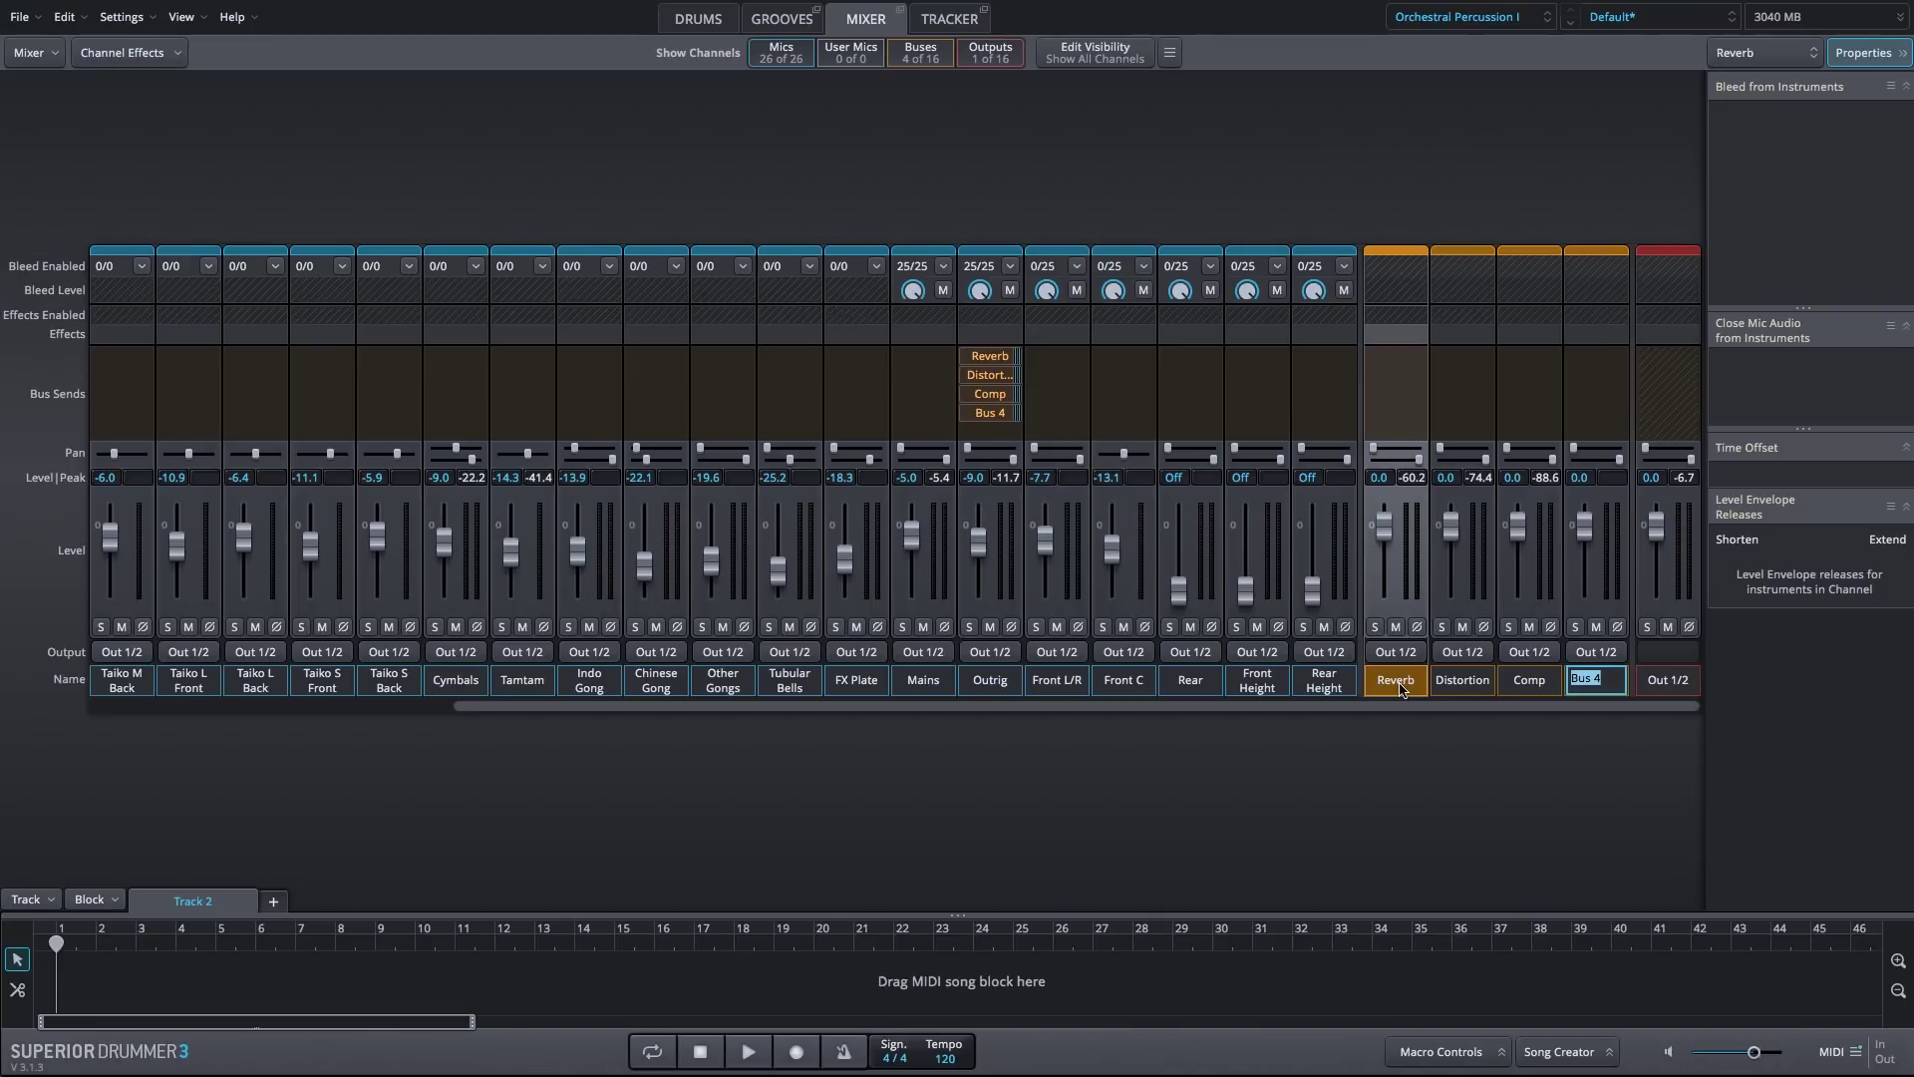
pyautogui.write('FX')
pyautogui.click(991, 680)
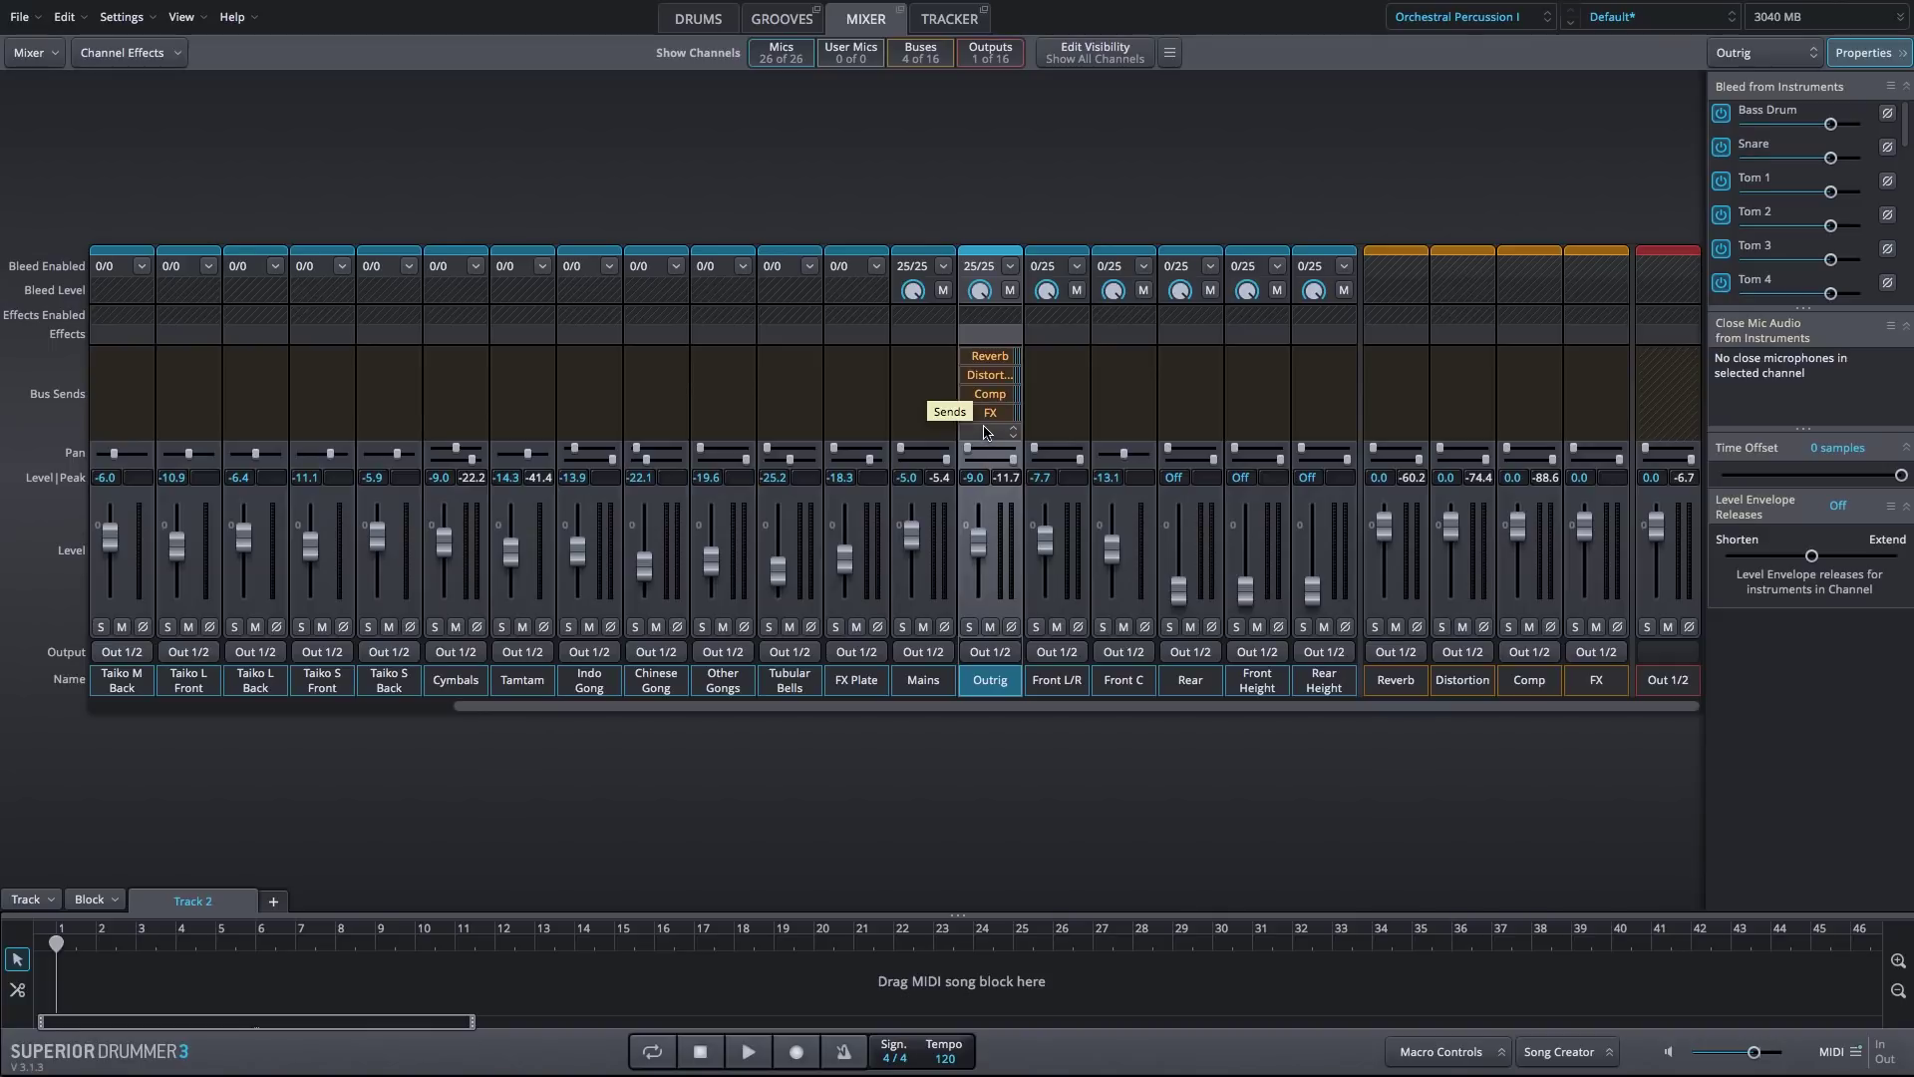
# Lower the four bus faders together to Off, audition the Reverb bus at about -12.4 dB, and return it to Off
pyautogui.click(984, 430)
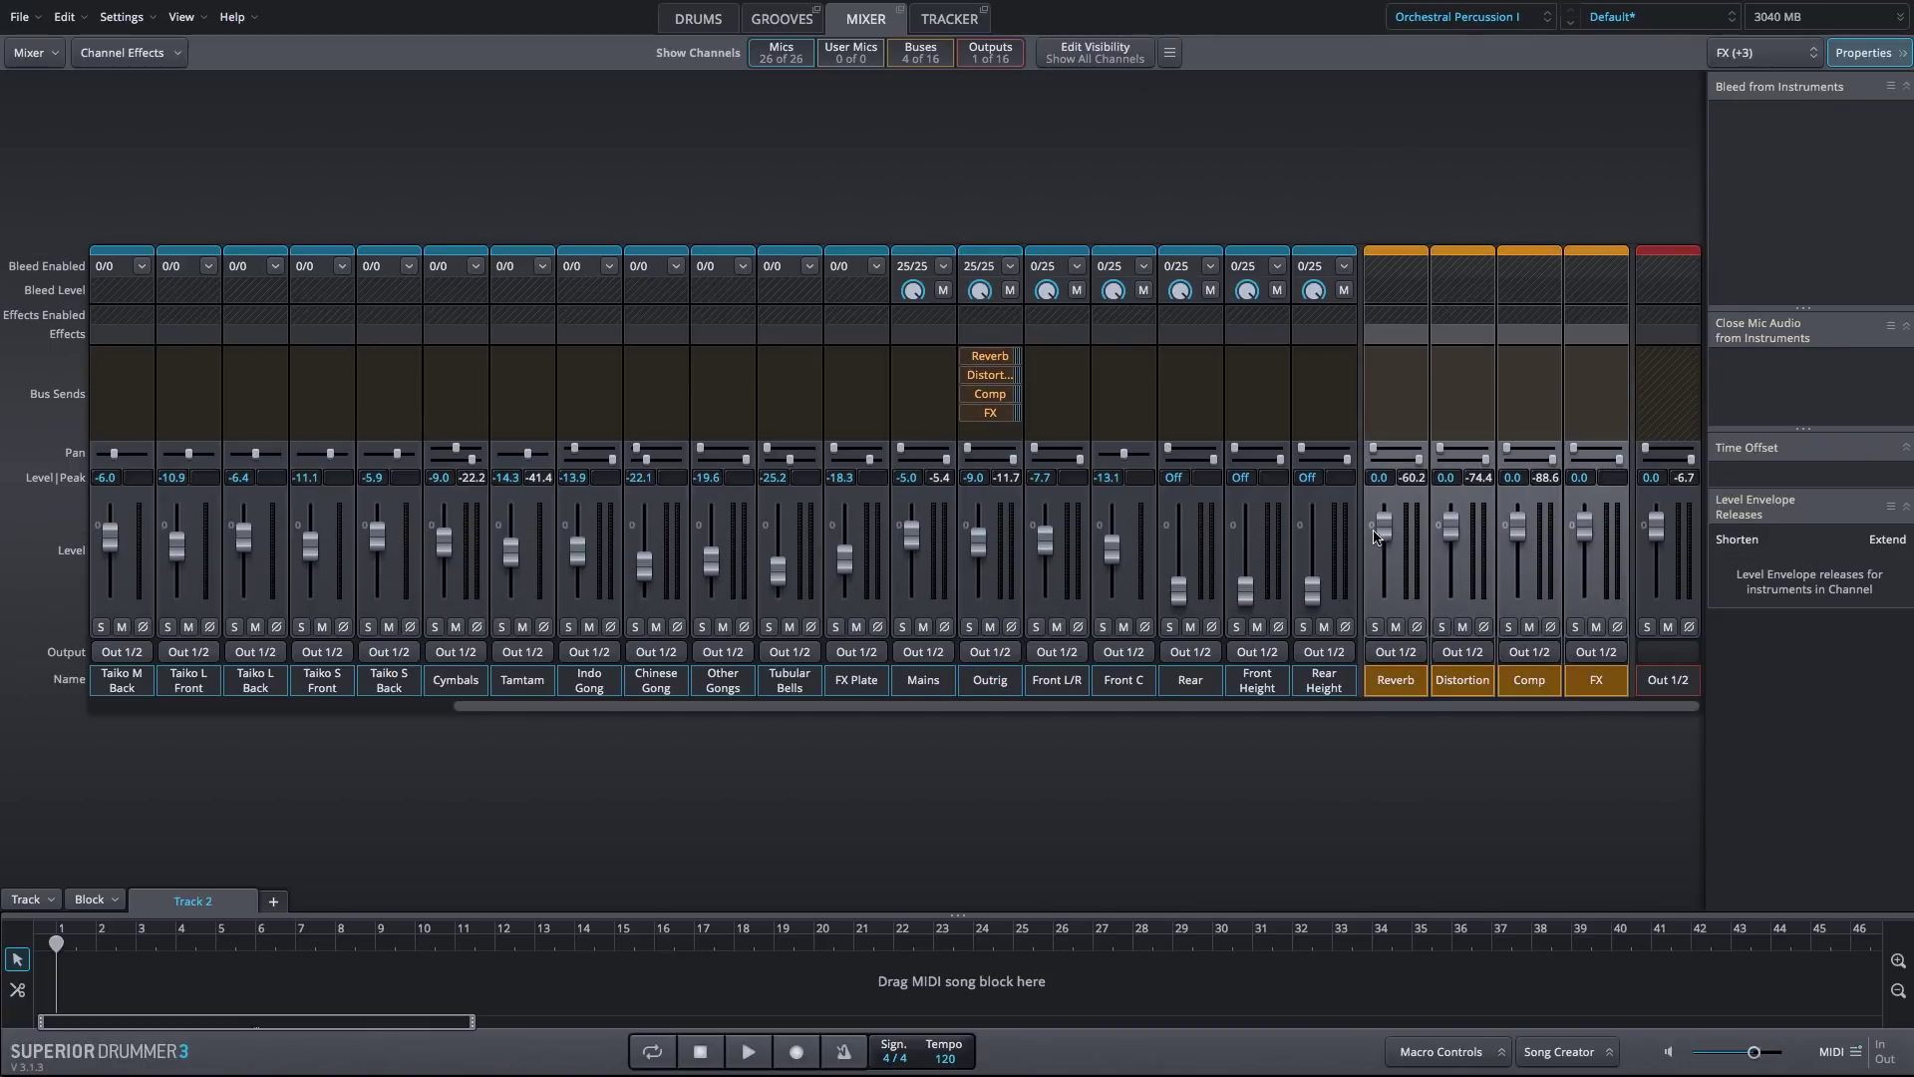
pyautogui.moveTo(1391, 533); pyautogui.dragTo(1209, 781)
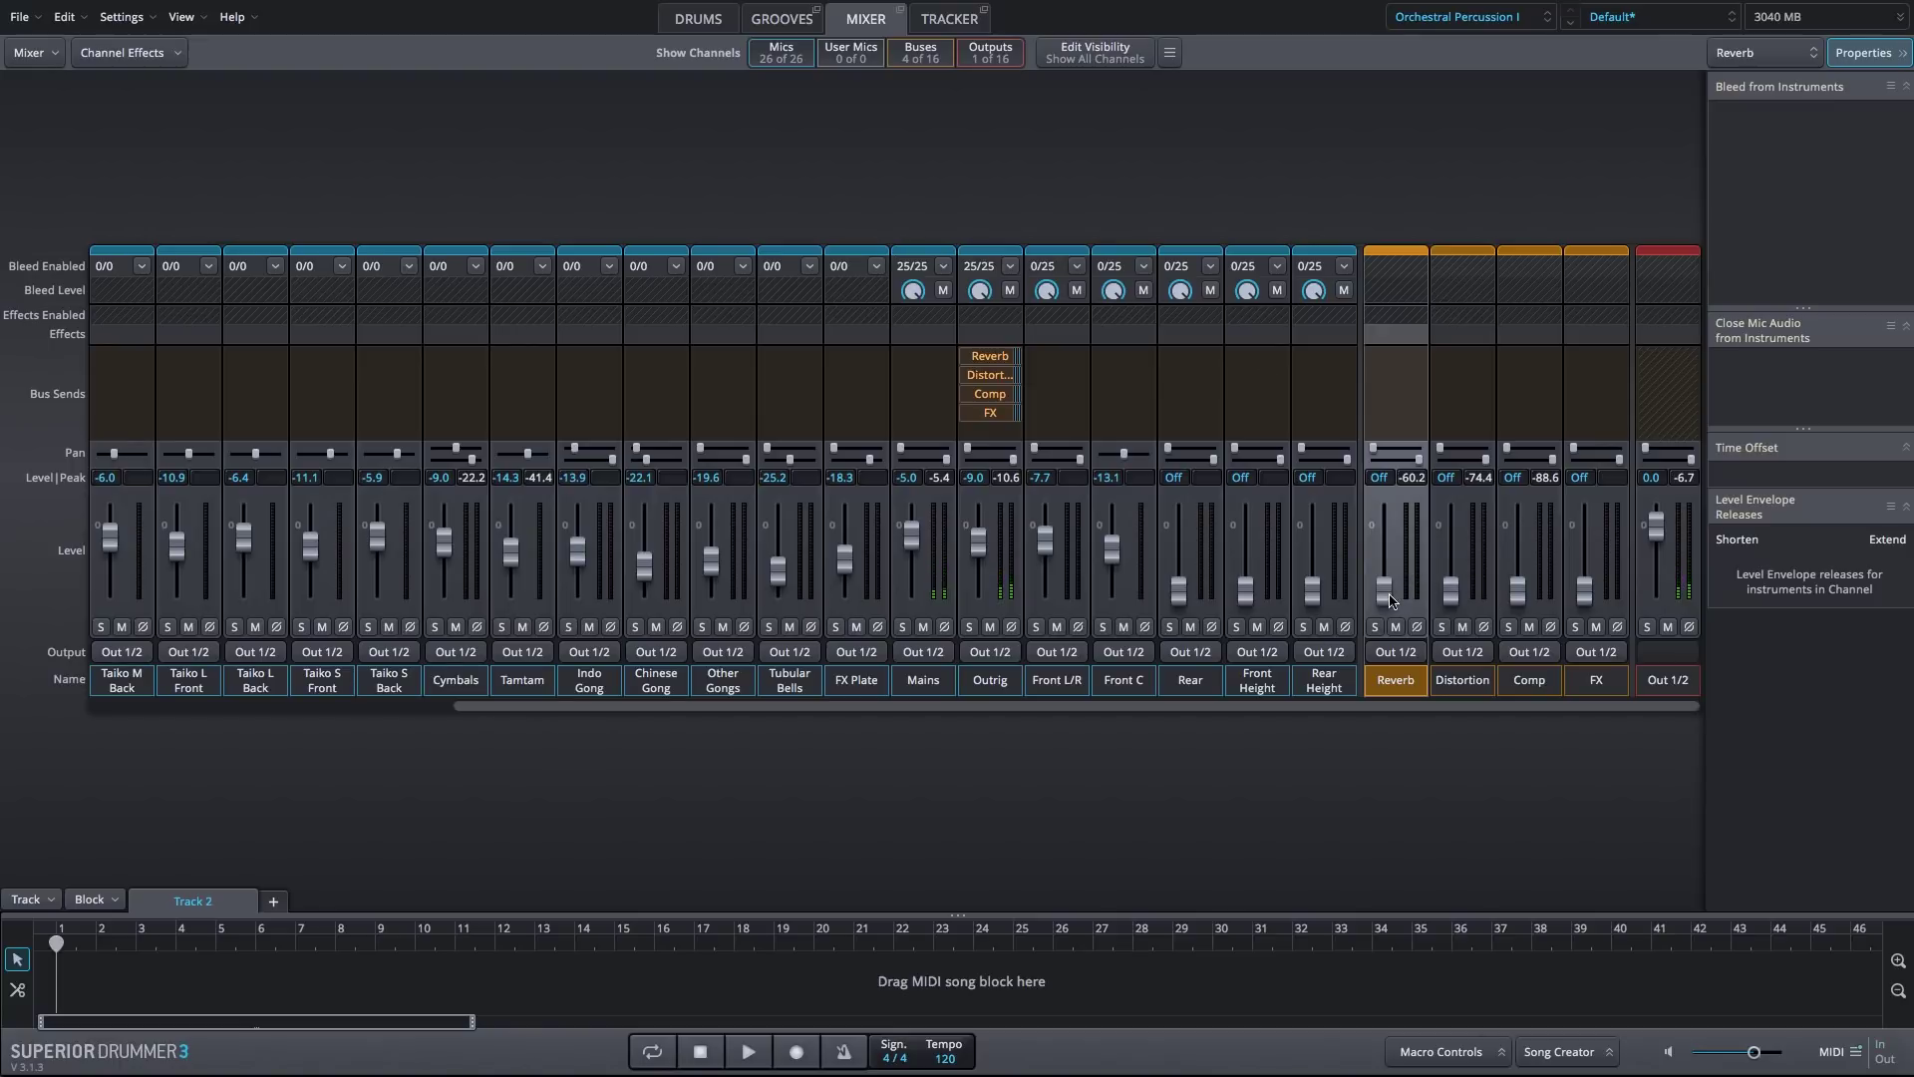
pyautogui.moveTo(1391, 599); pyautogui.dragTo(1391, 548)
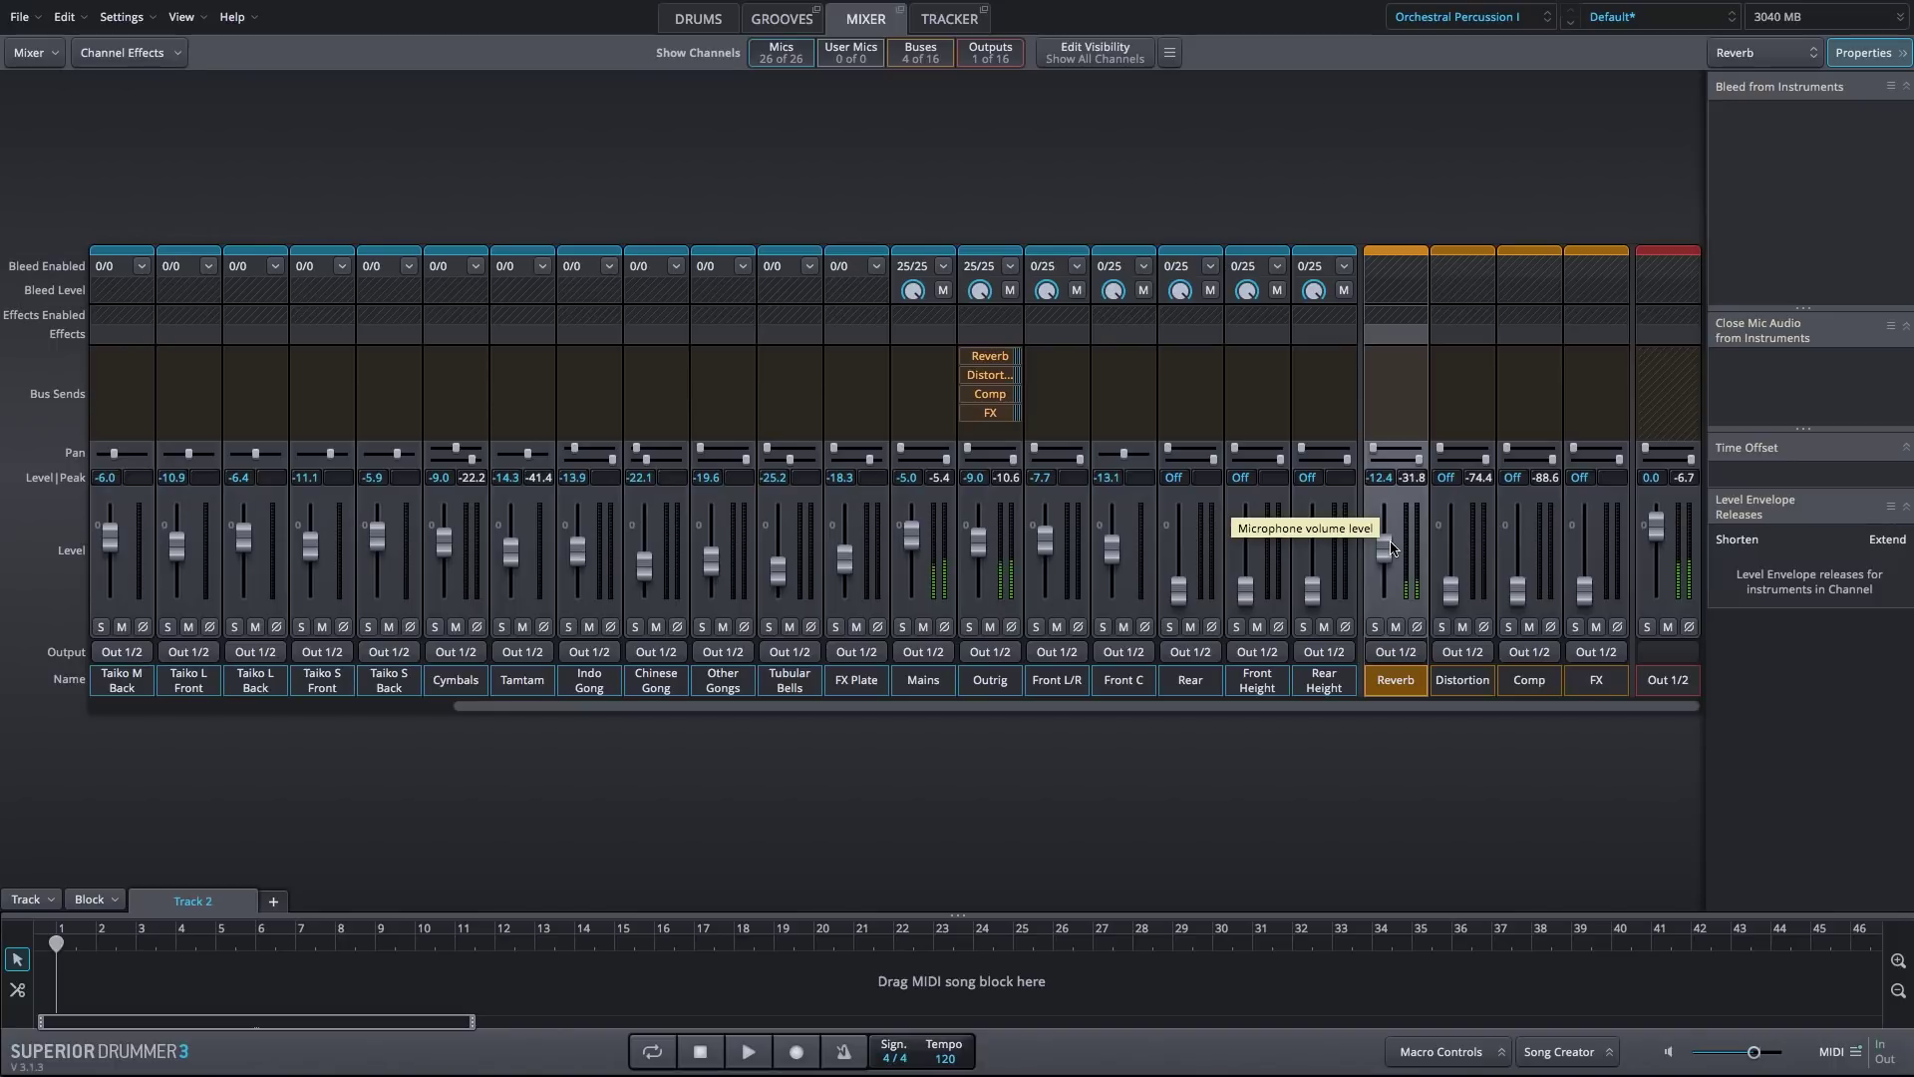
pyautogui.moveTo(1391, 548); pyautogui.dragTo(1398, 610)
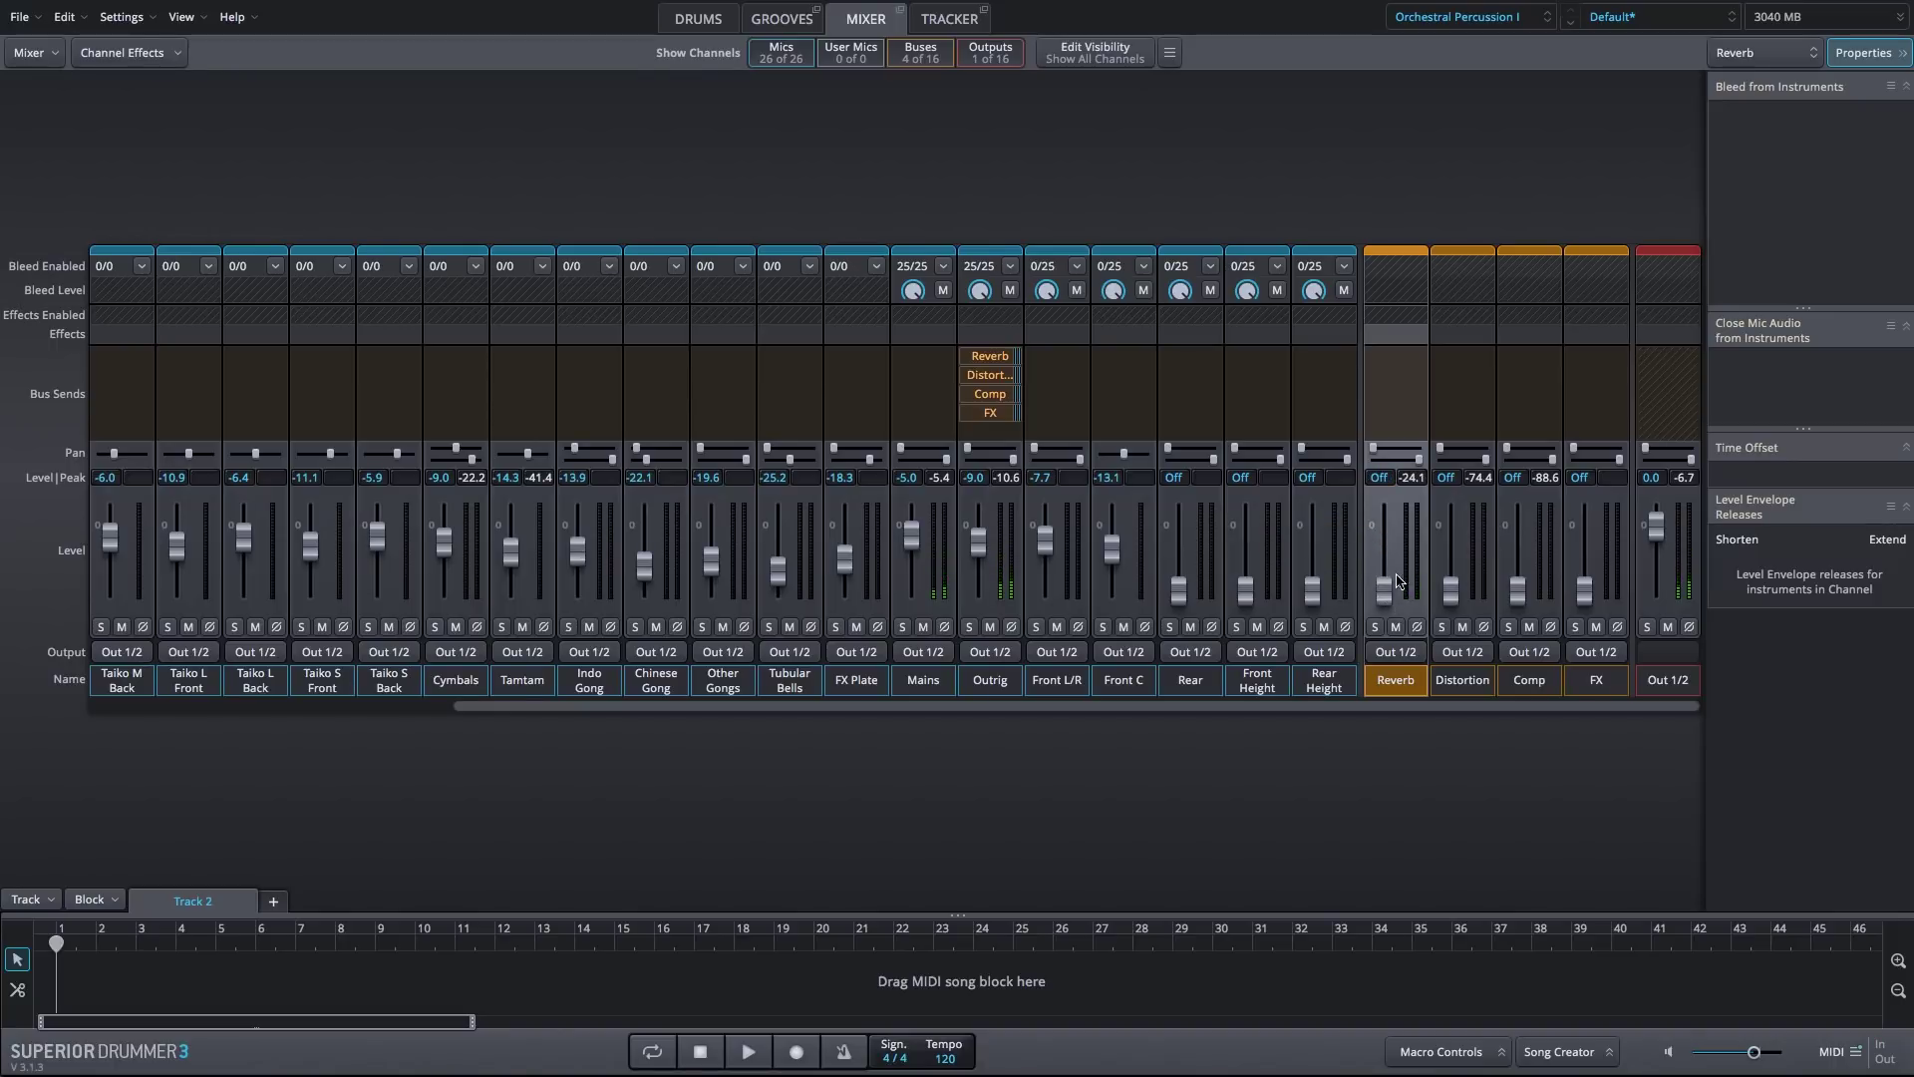
# Insert Hall Reverb on the Reverb bus with time 2.60 s, size 87.5%, shape 87.0%, diffusion 100%, high 0.25 and mix 100% wet
pyautogui.click(1384, 339)
pyautogui.click(676, 199)
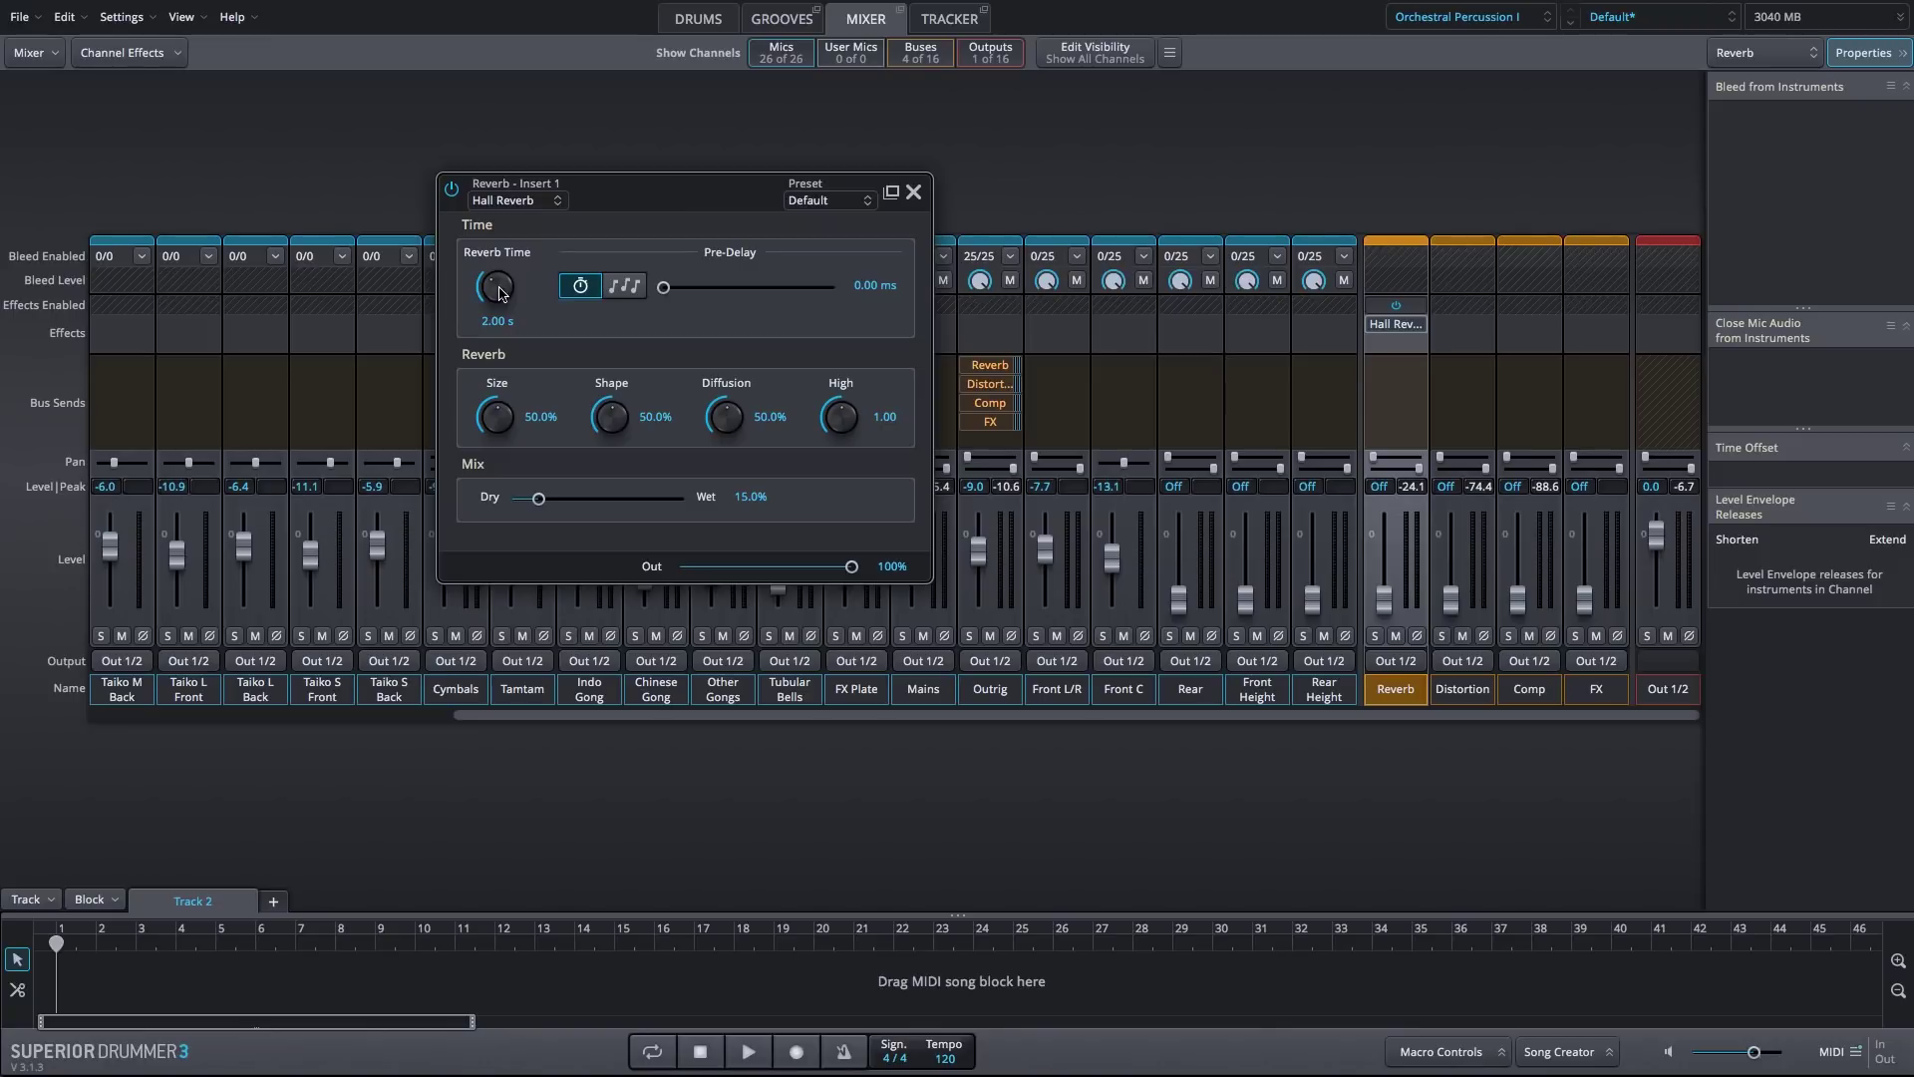
pyautogui.moveTo(503, 297); pyautogui.dragTo(498, 276)
pyautogui.moveTo(837, 423); pyautogui.dragTo(804, 502)
pyautogui.moveTo(496, 419); pyautogui.dragTo(495, 351)
pyautogui.moveTo(604, 443); pyautogui.dragTo(618, 349)
pyautogui.moveTo(726, 415); pyautogui.dragTo(721, 292)
pyautogui.moveTo(536, 501); pyautogui.dragTo(837, 503)
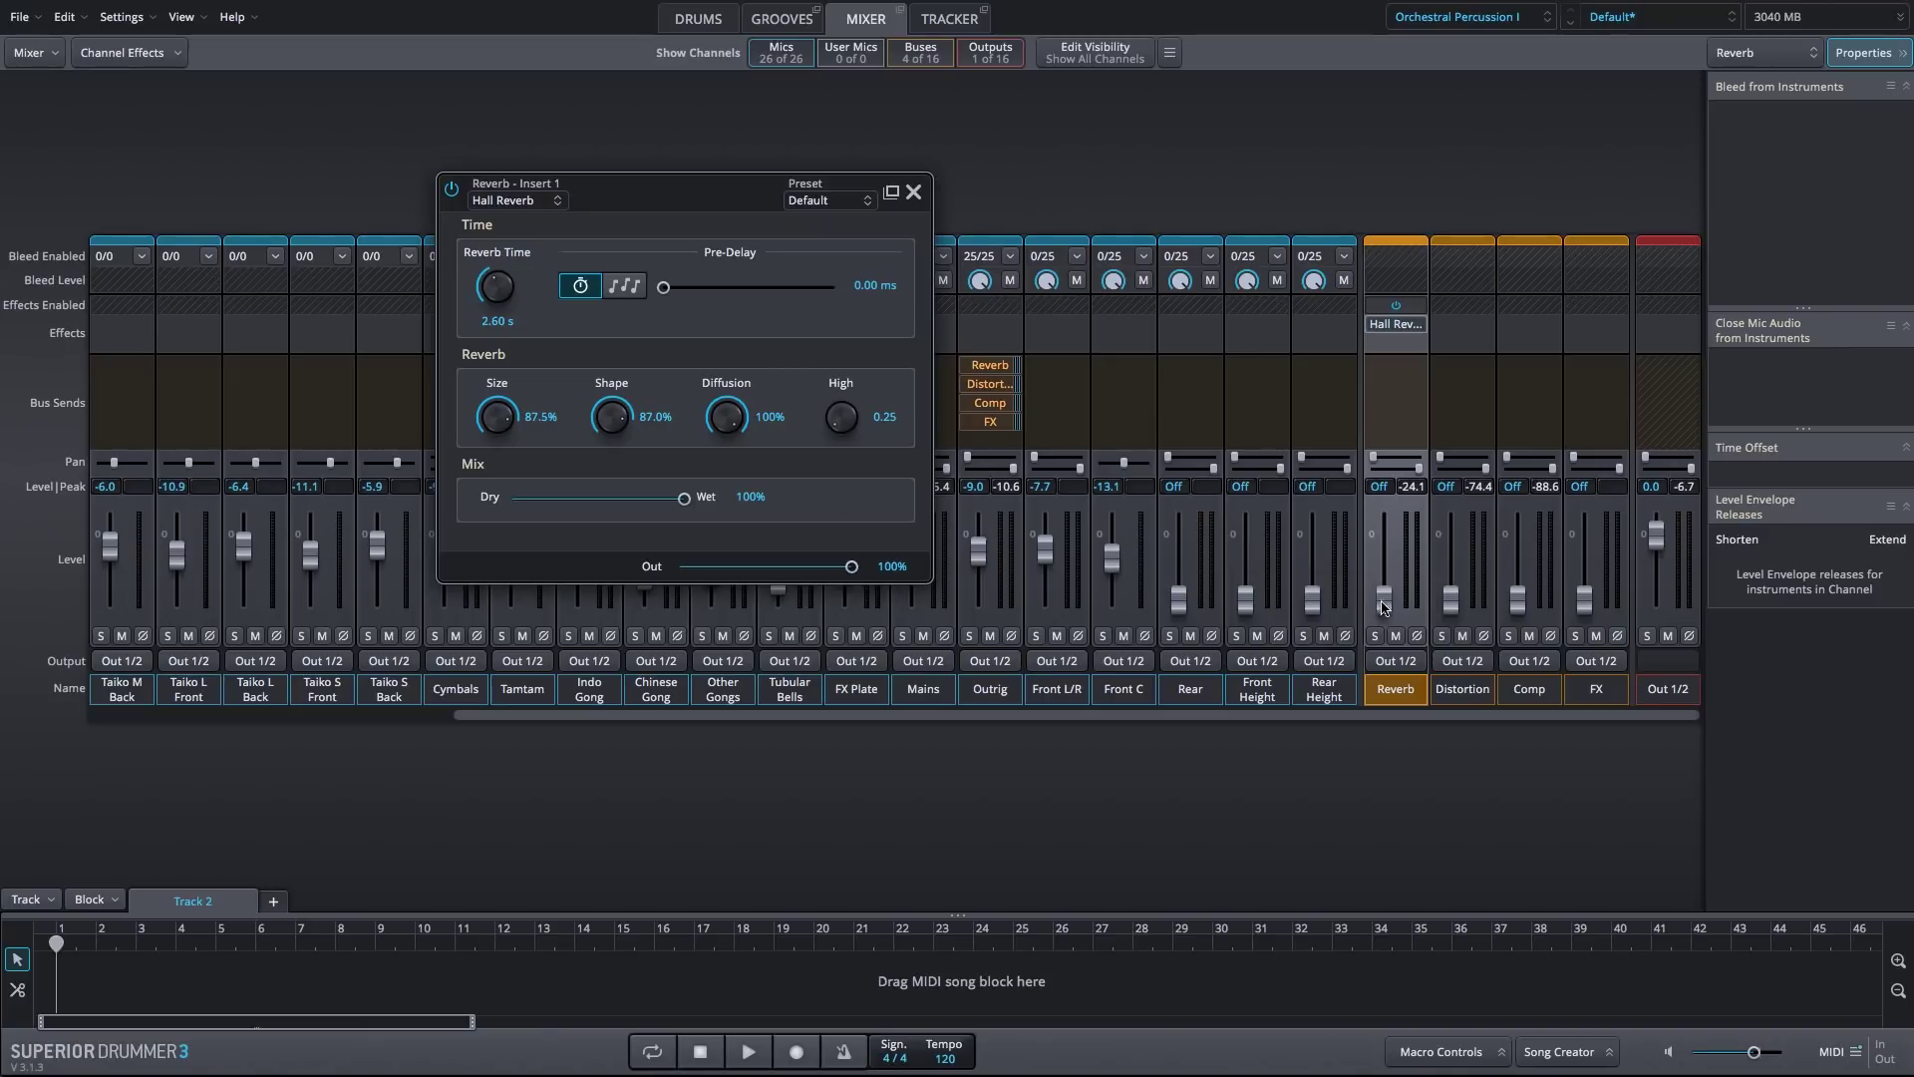
pyautogui.click(913, 191)
# Raise the Reverb bus level to -7.1 dB and solo the bus
pyautogui.moveTo(1383, 599); pyautogui.dragTo(1388, 558)
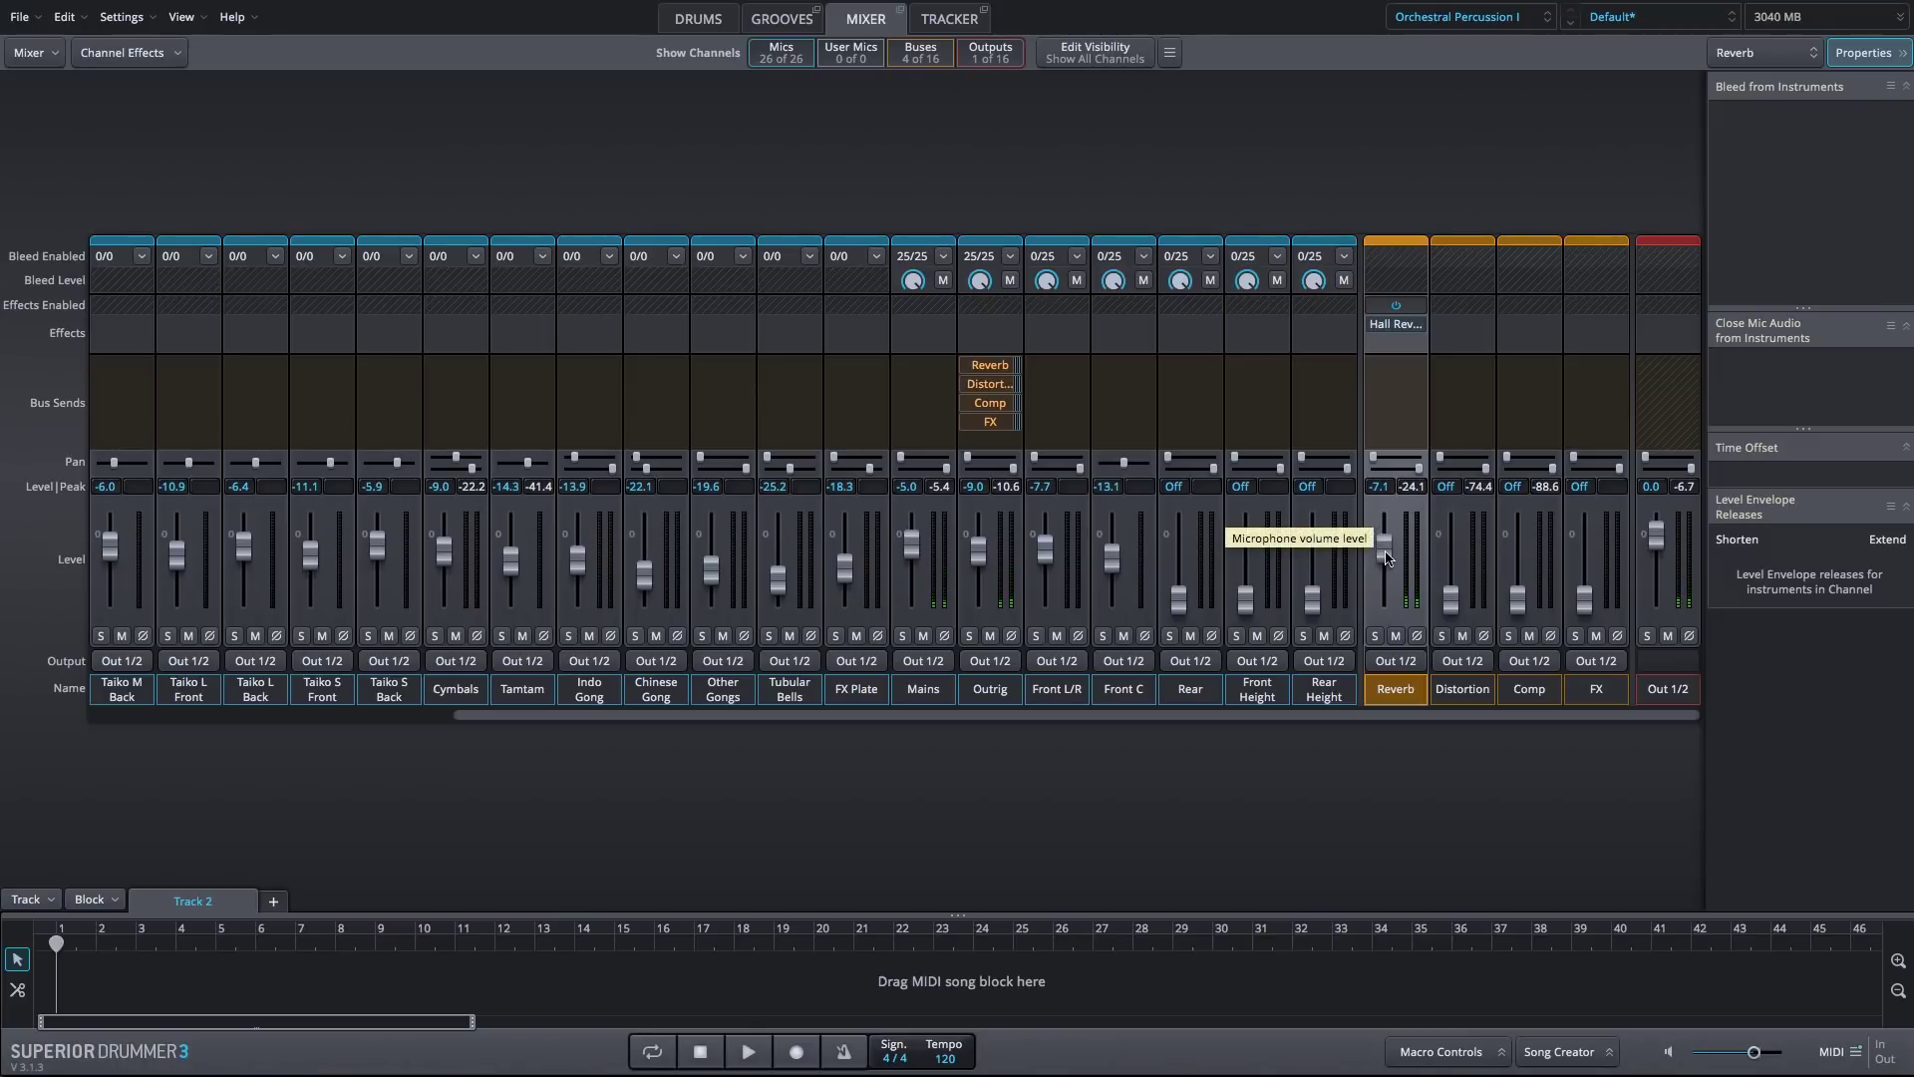
pyautogui.click(1373, 637)
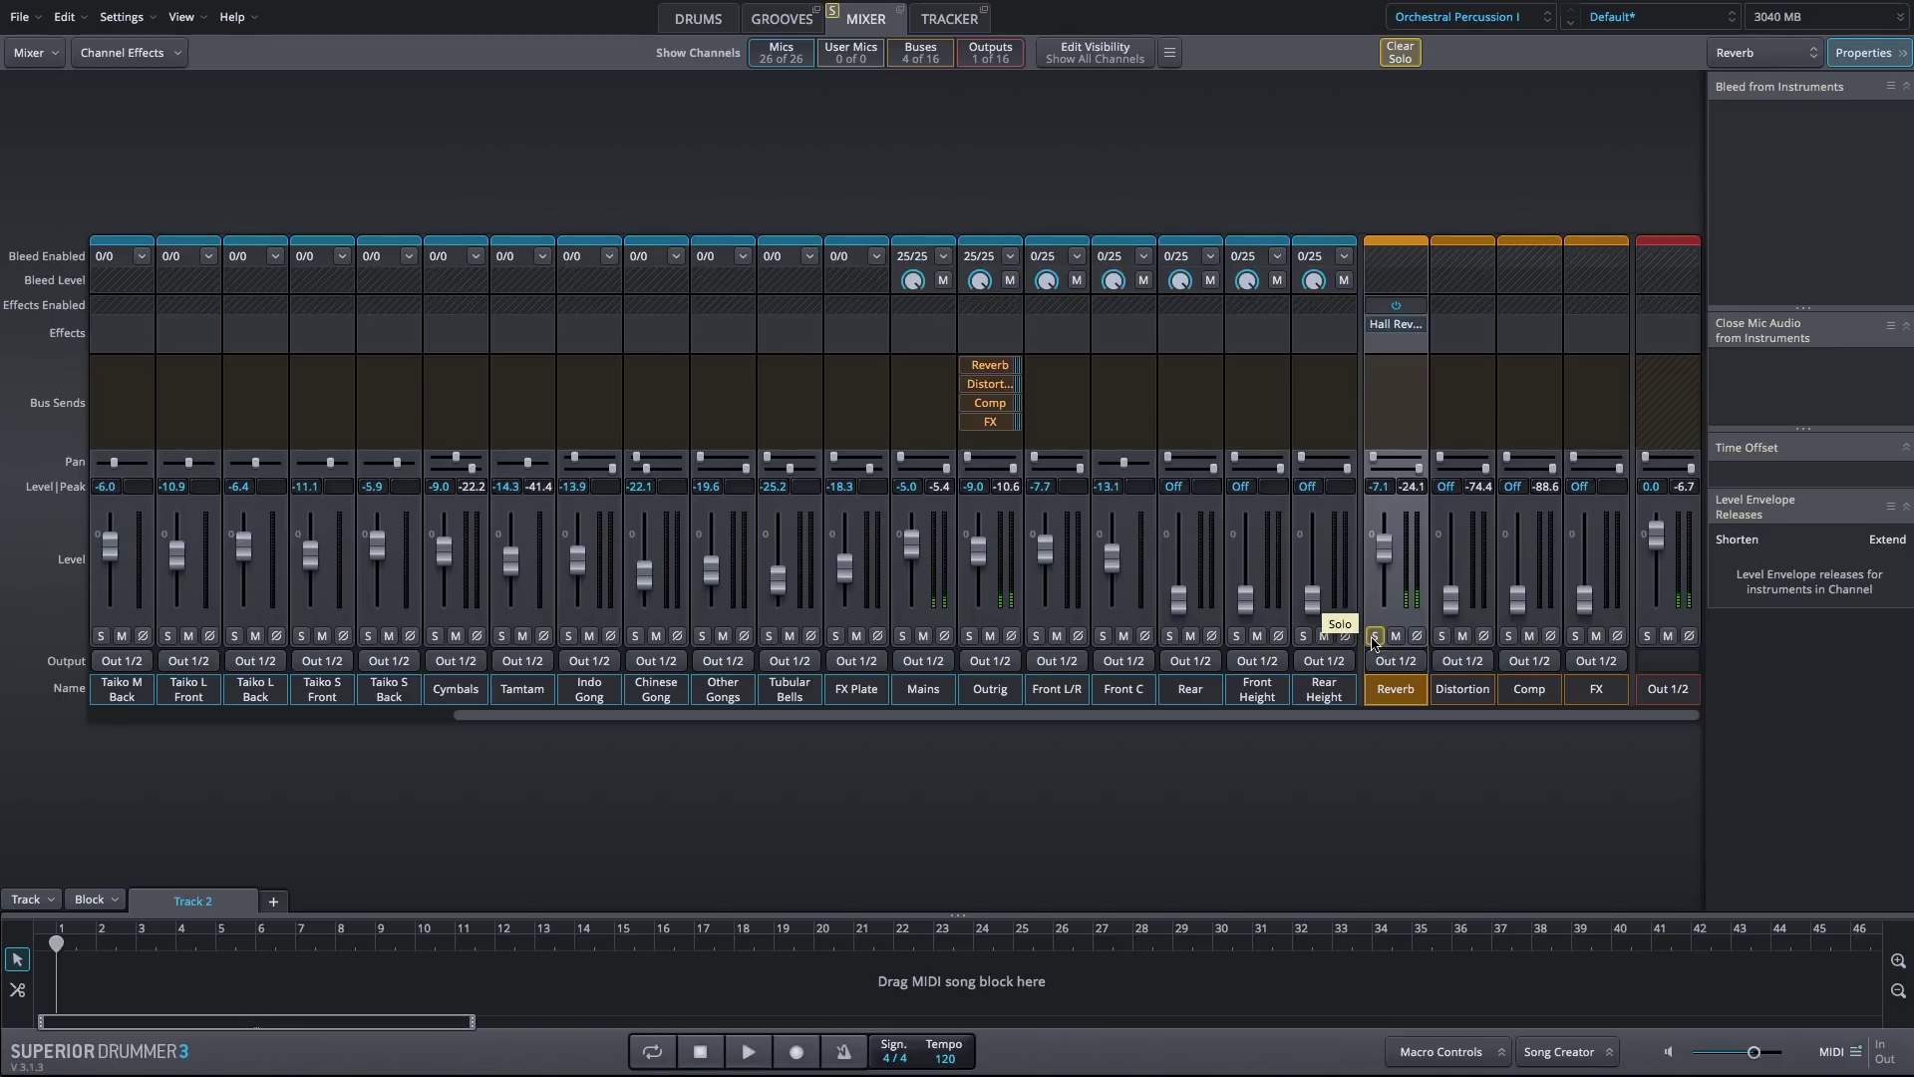
# Add 1981 Classic Reverb as the second insert on the Reverb bus, and bypass and re-enable it to compare the sound
pyautogui.click(1396, 343)
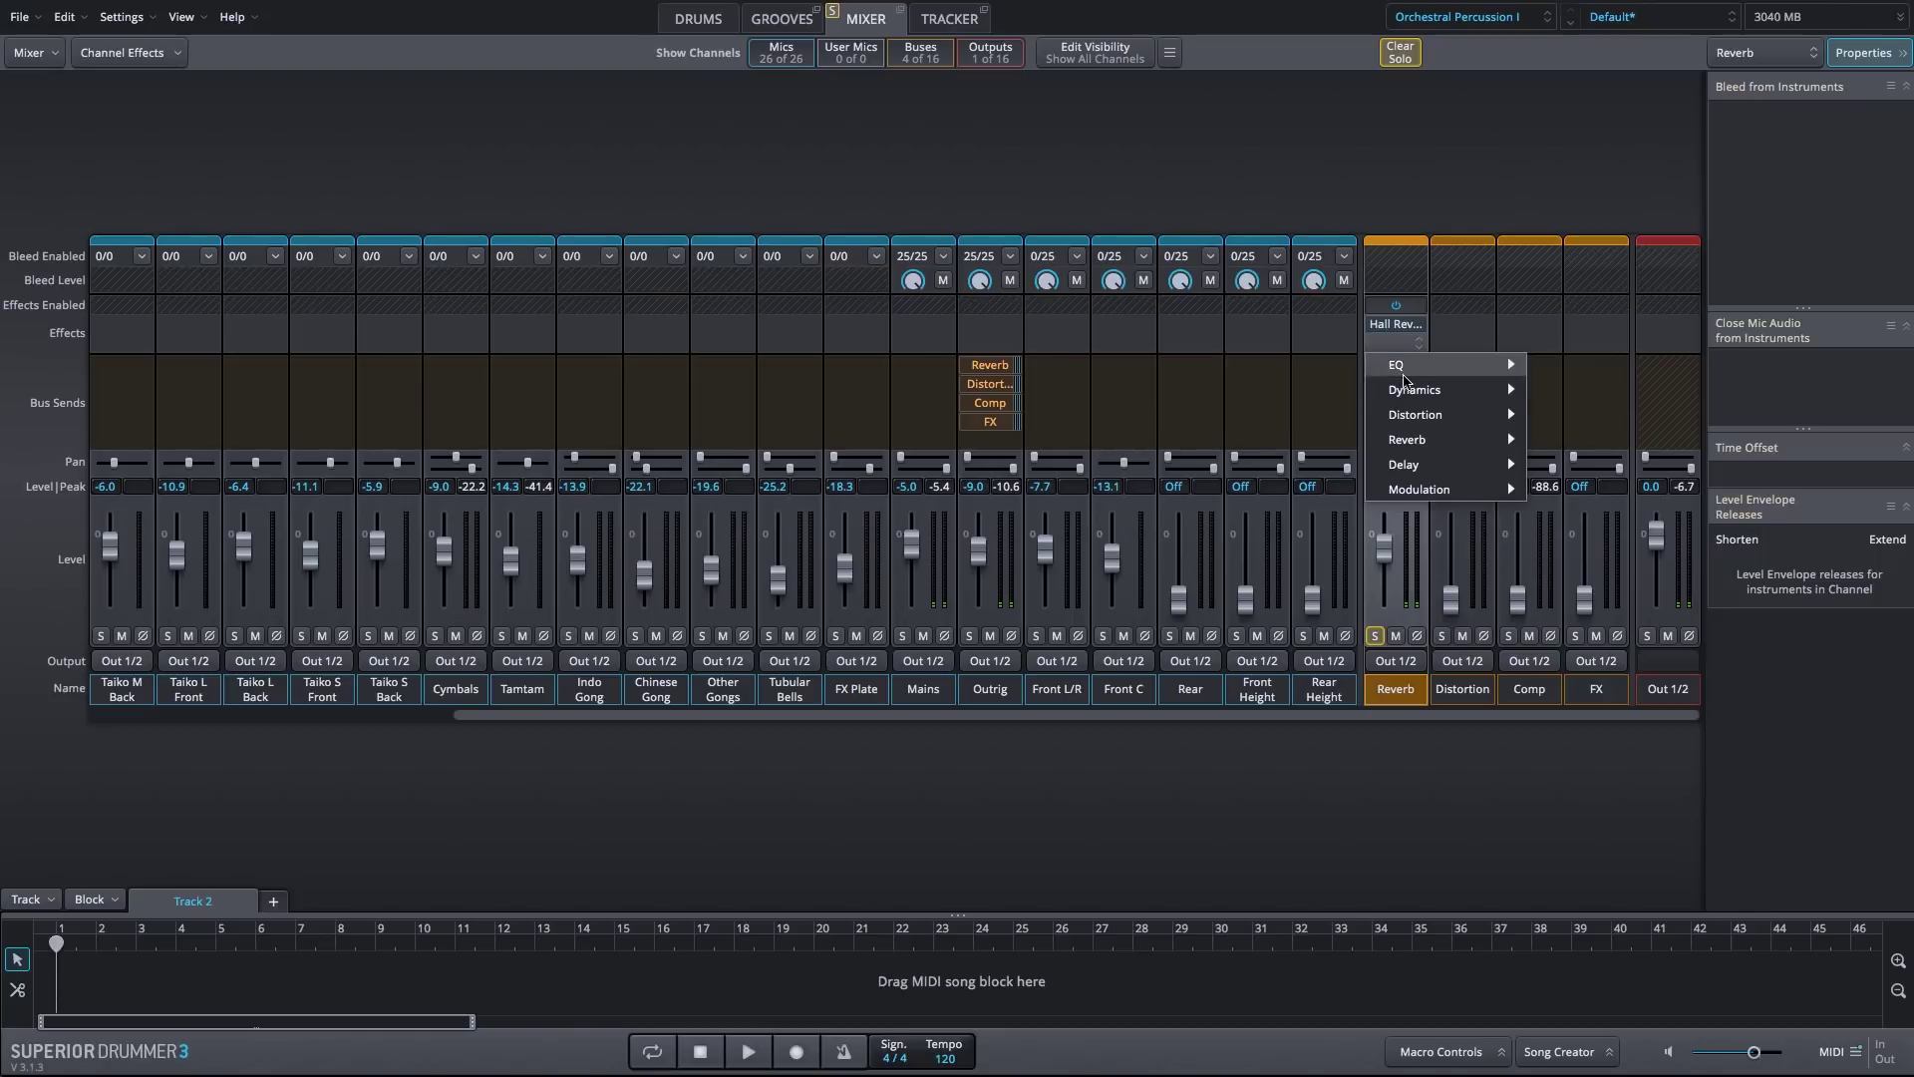
pyautogui.moveTo(1422, 440)
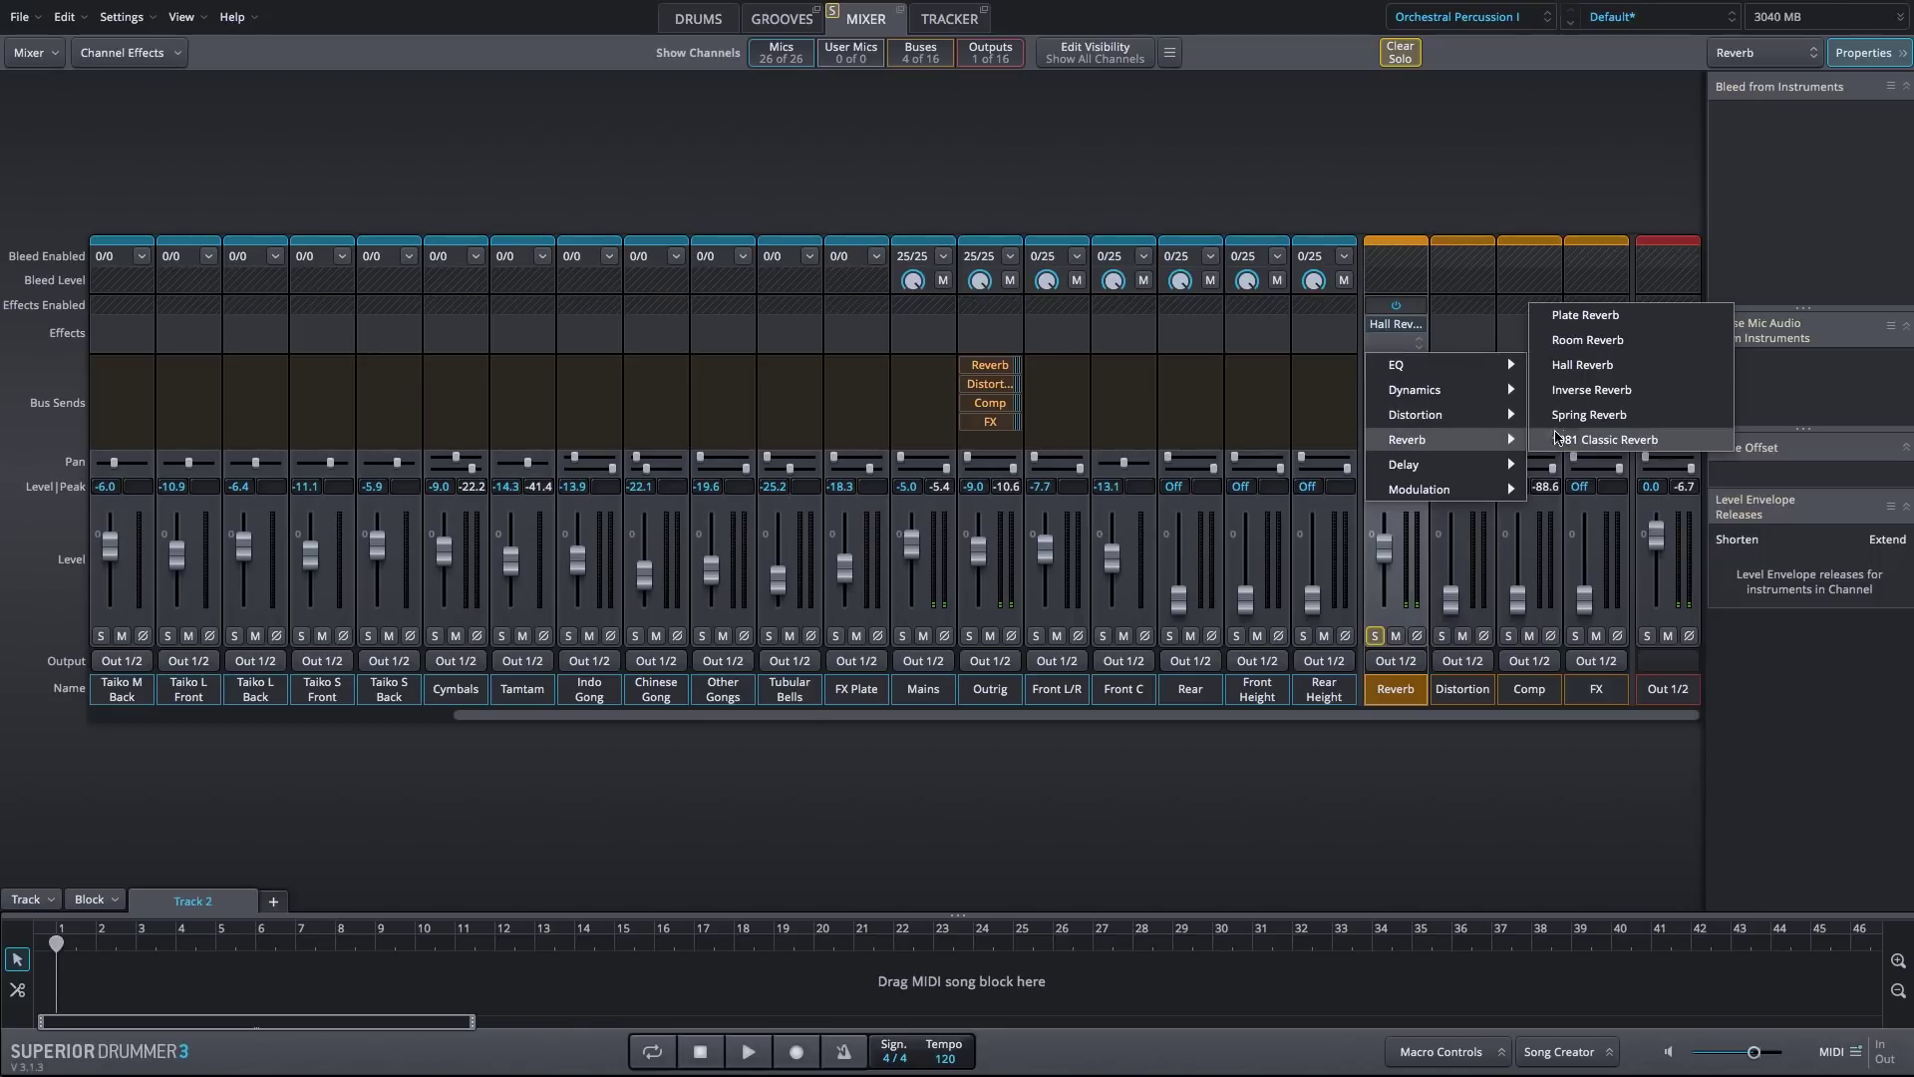
pyautogui.click(1605, 439)
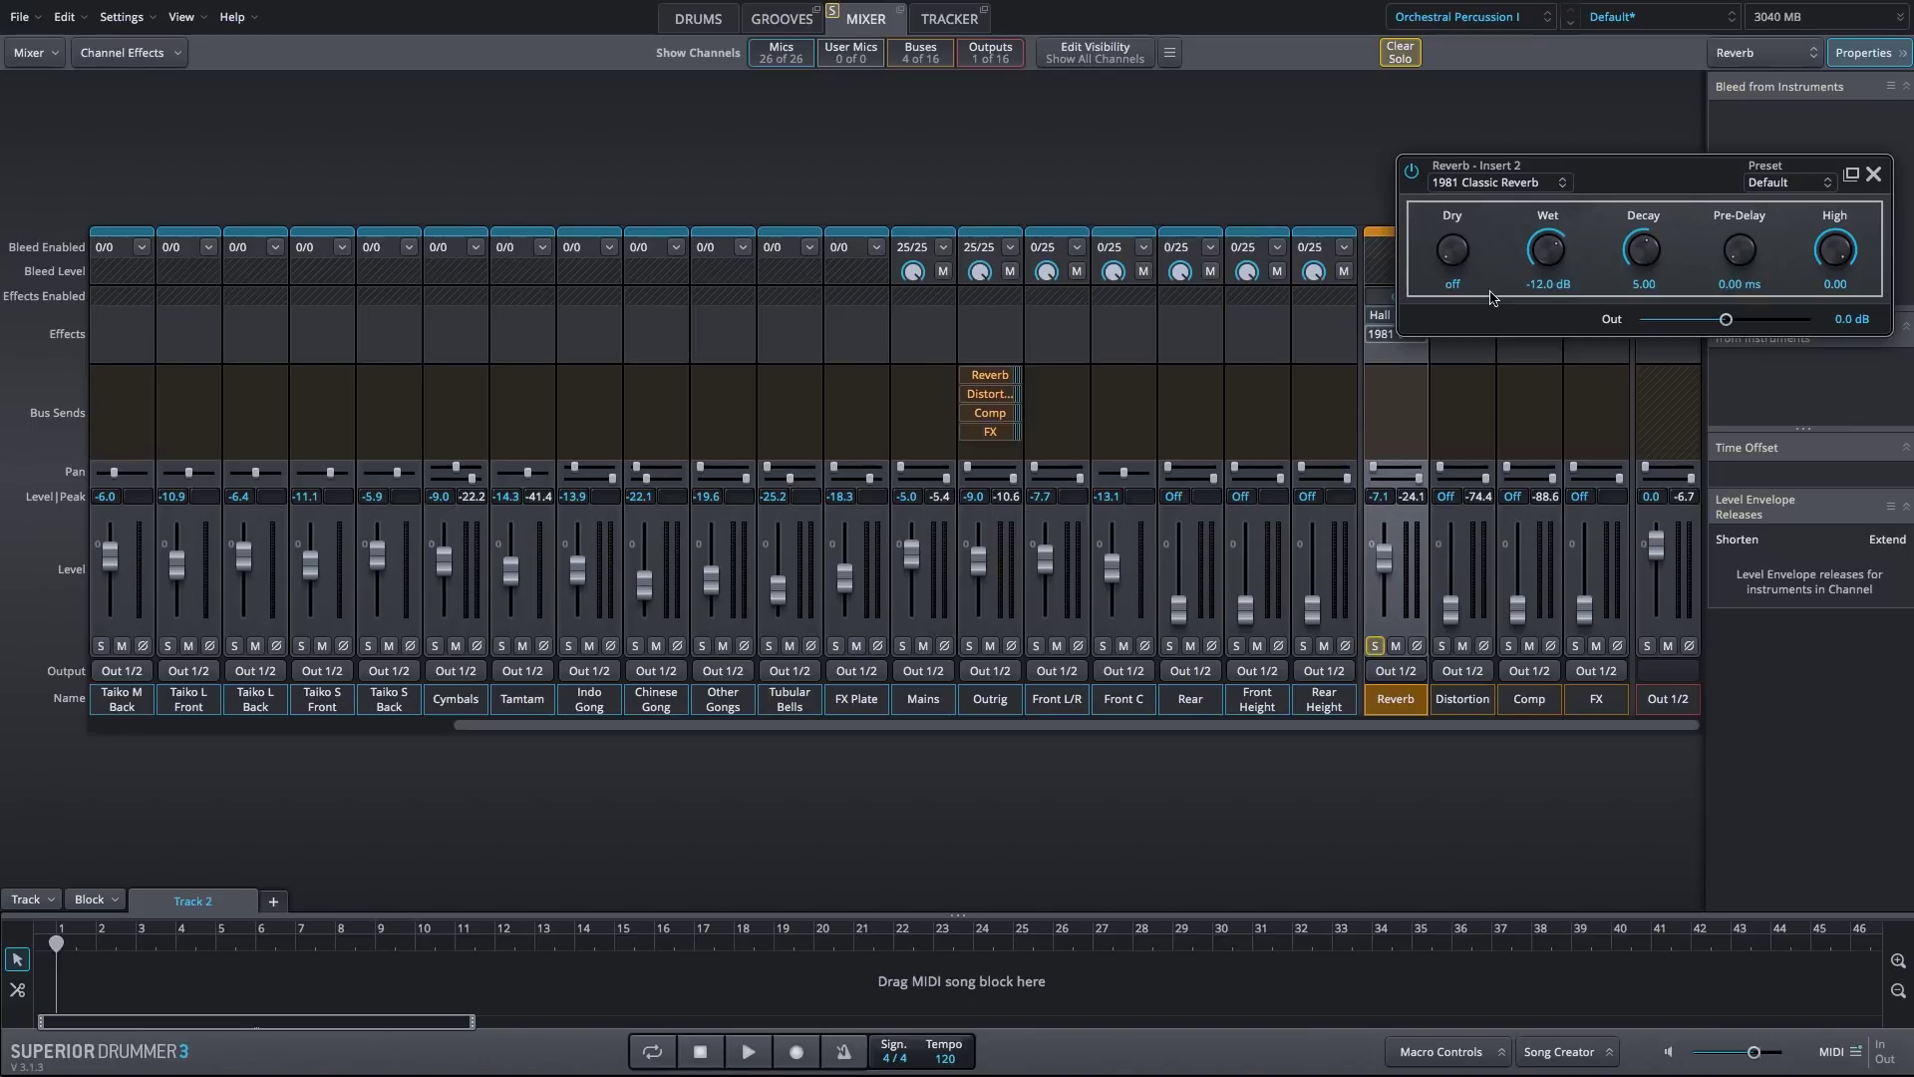
pyautogui.moveTo(1660, 182); pyautogui.dragTo(918, 192)
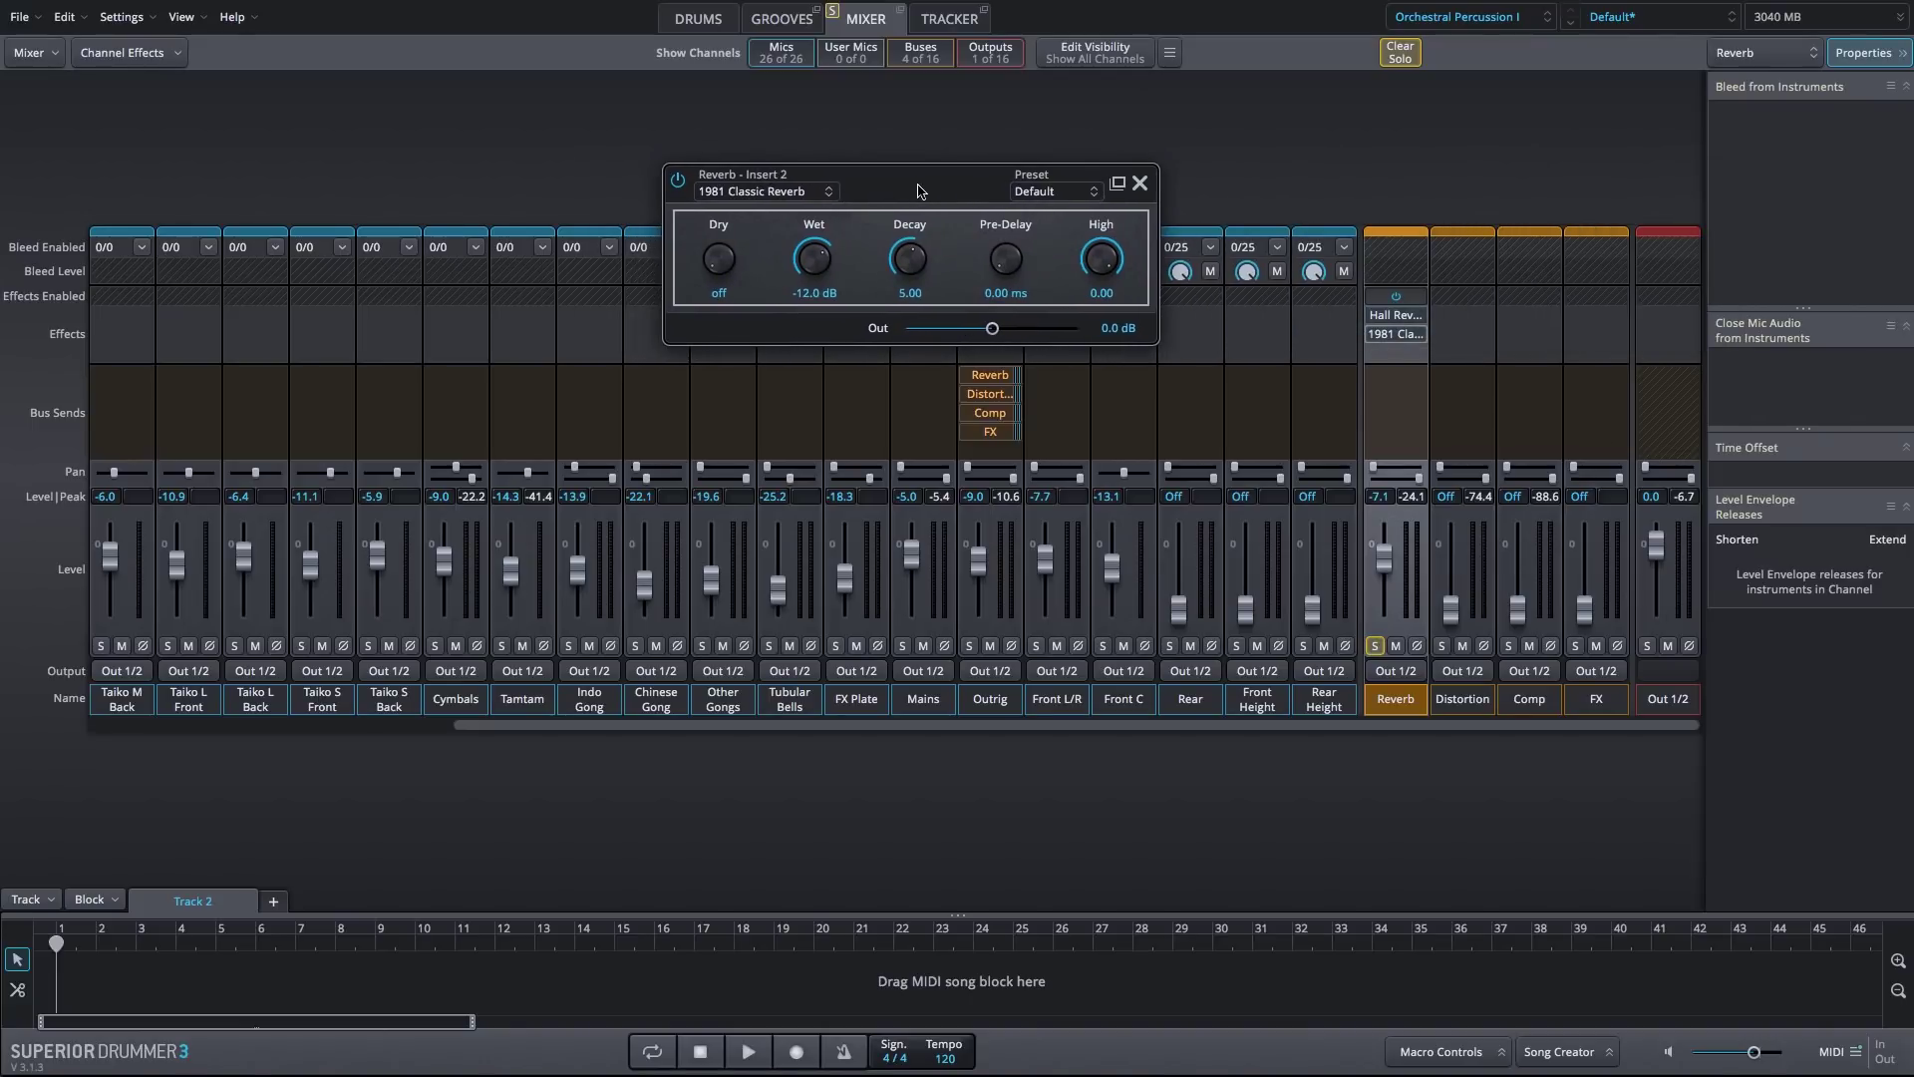
pyautogui.click(1140, 182)
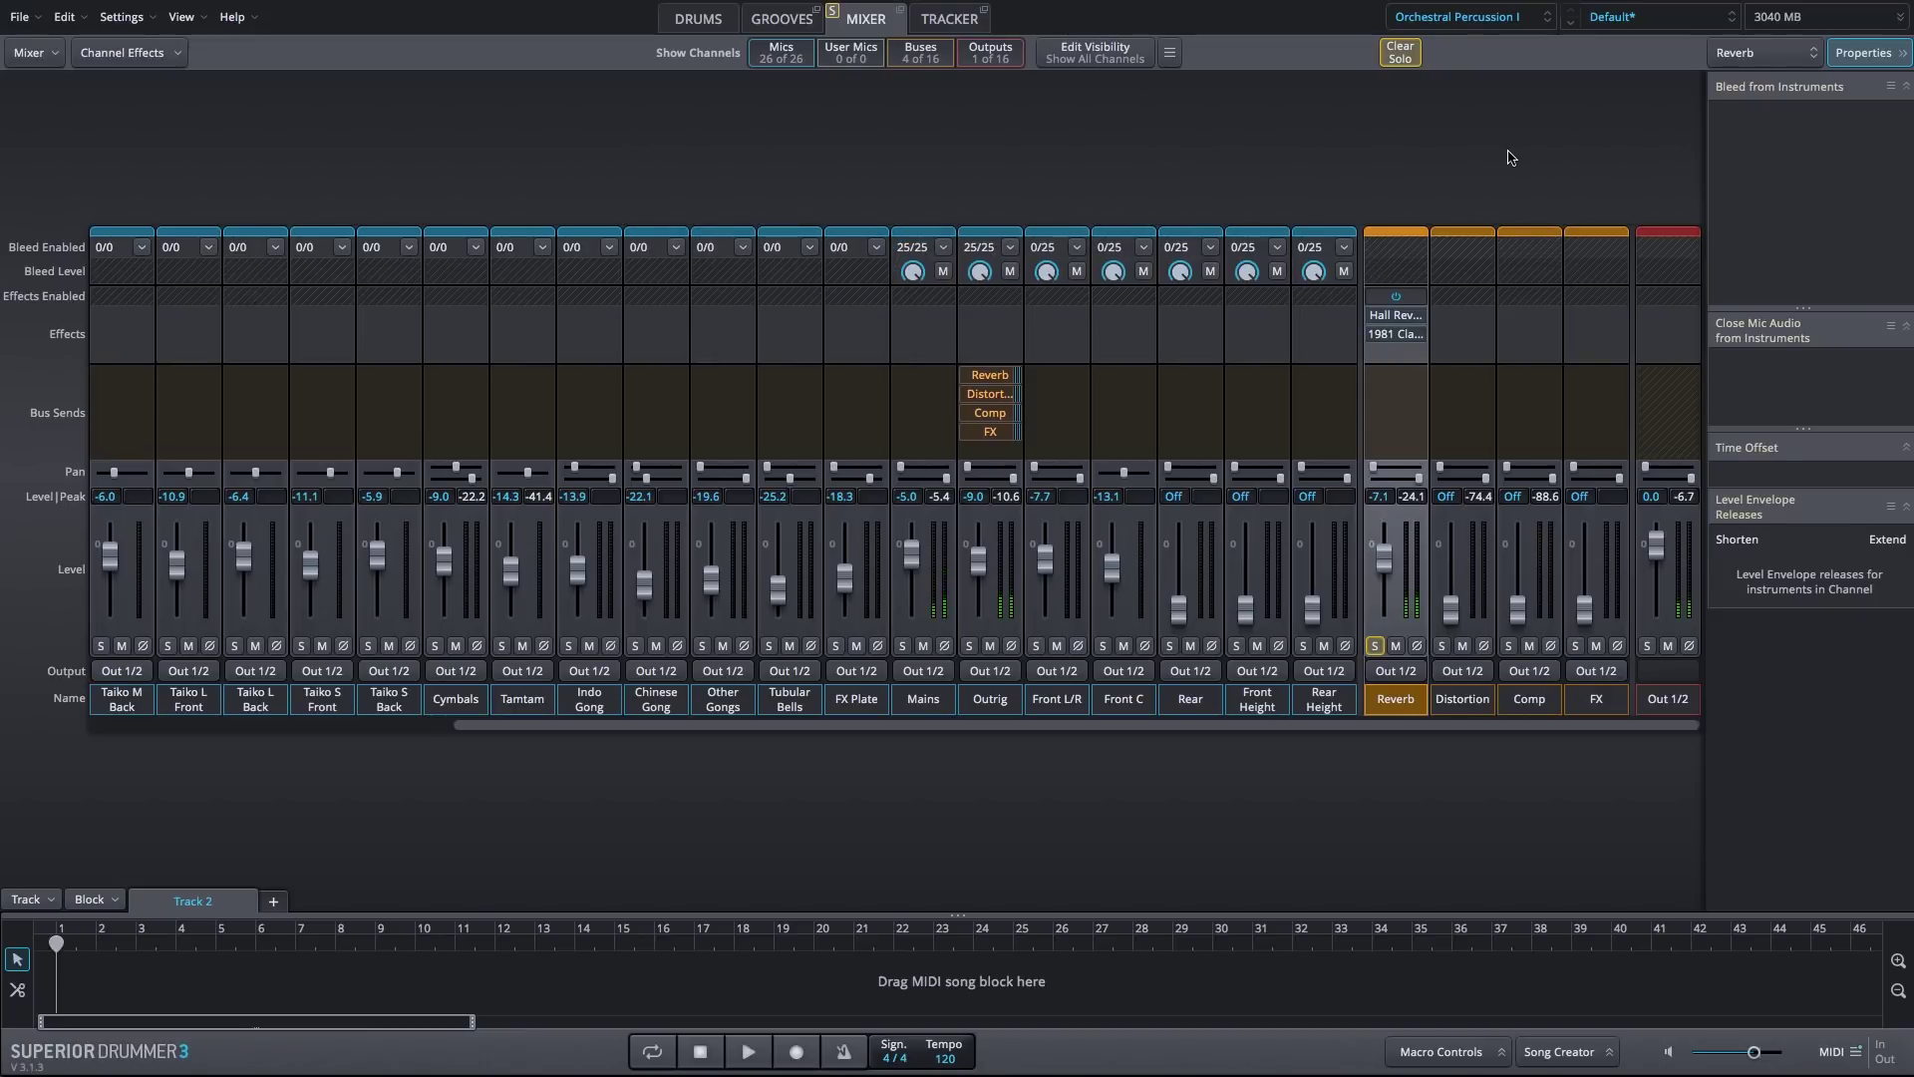
pyautogui.click(1373, 337)
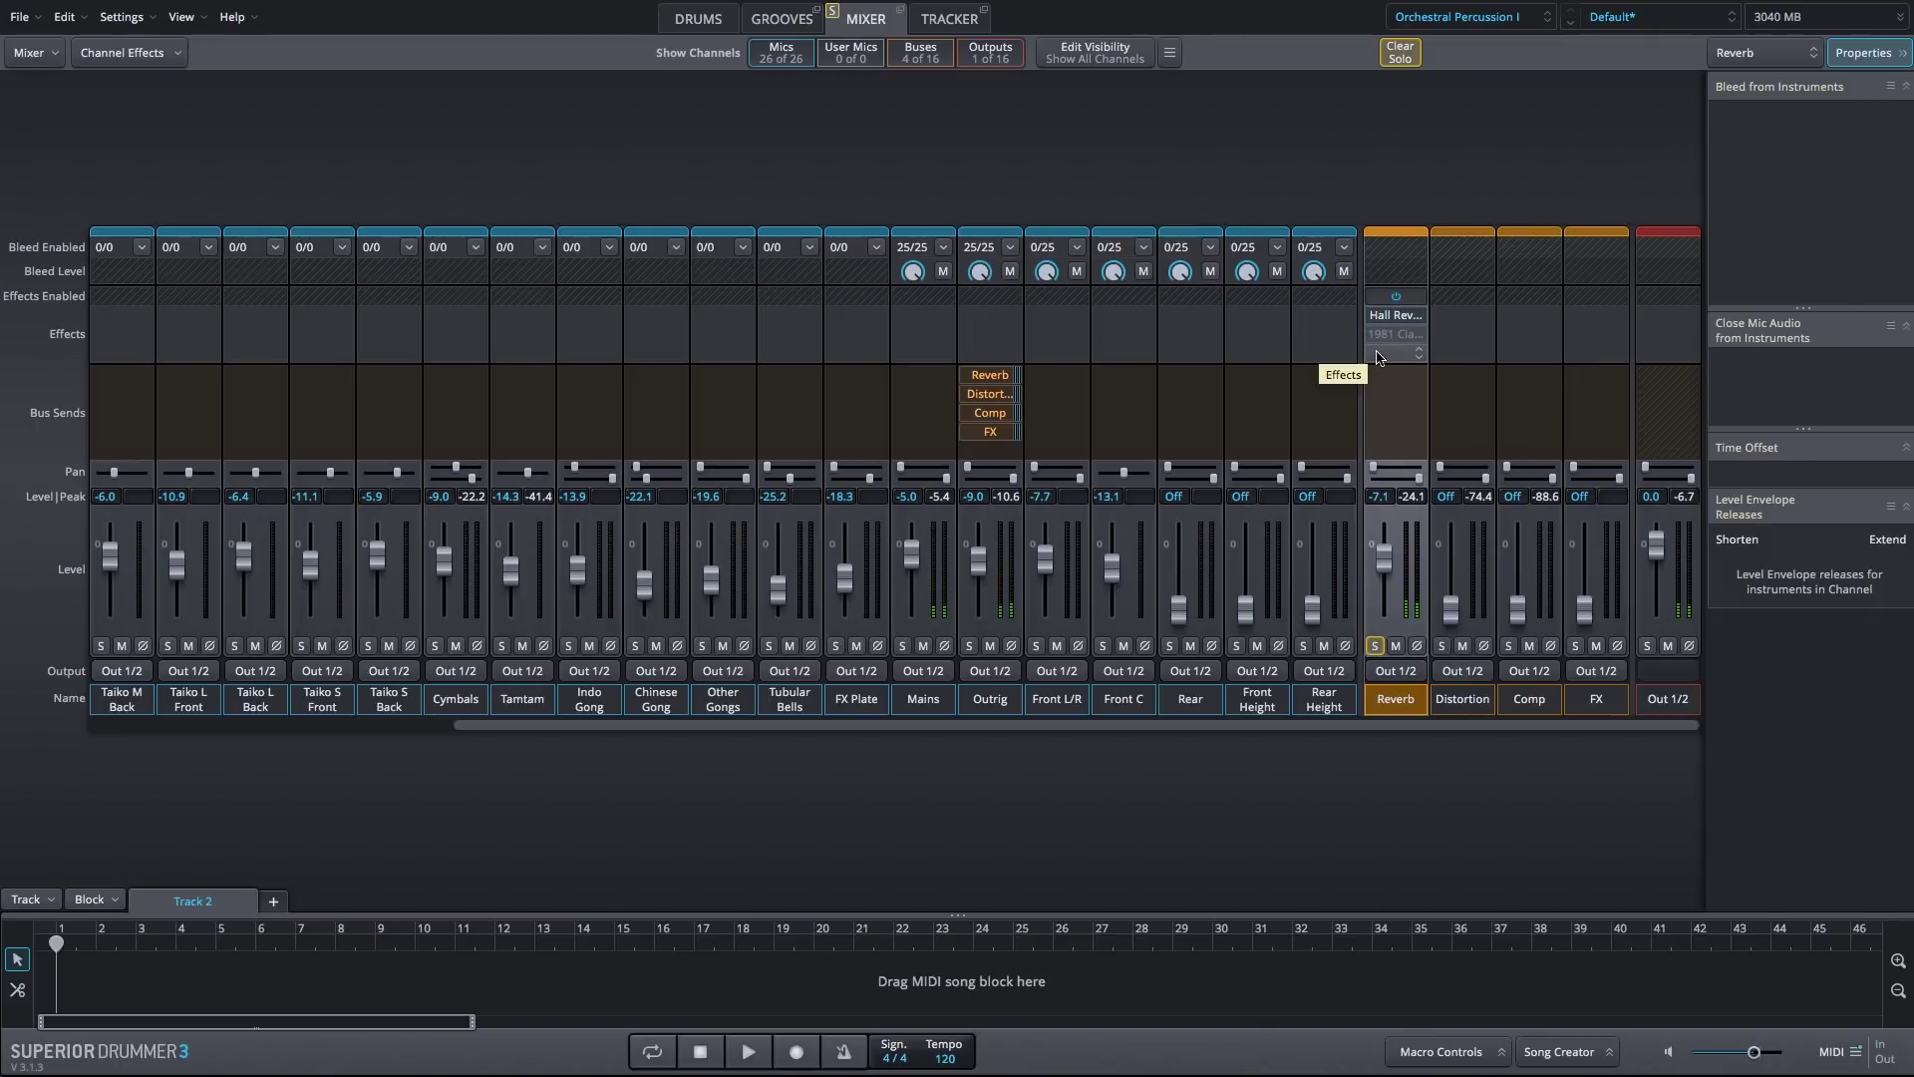
pyautogui.click(1377, 343)
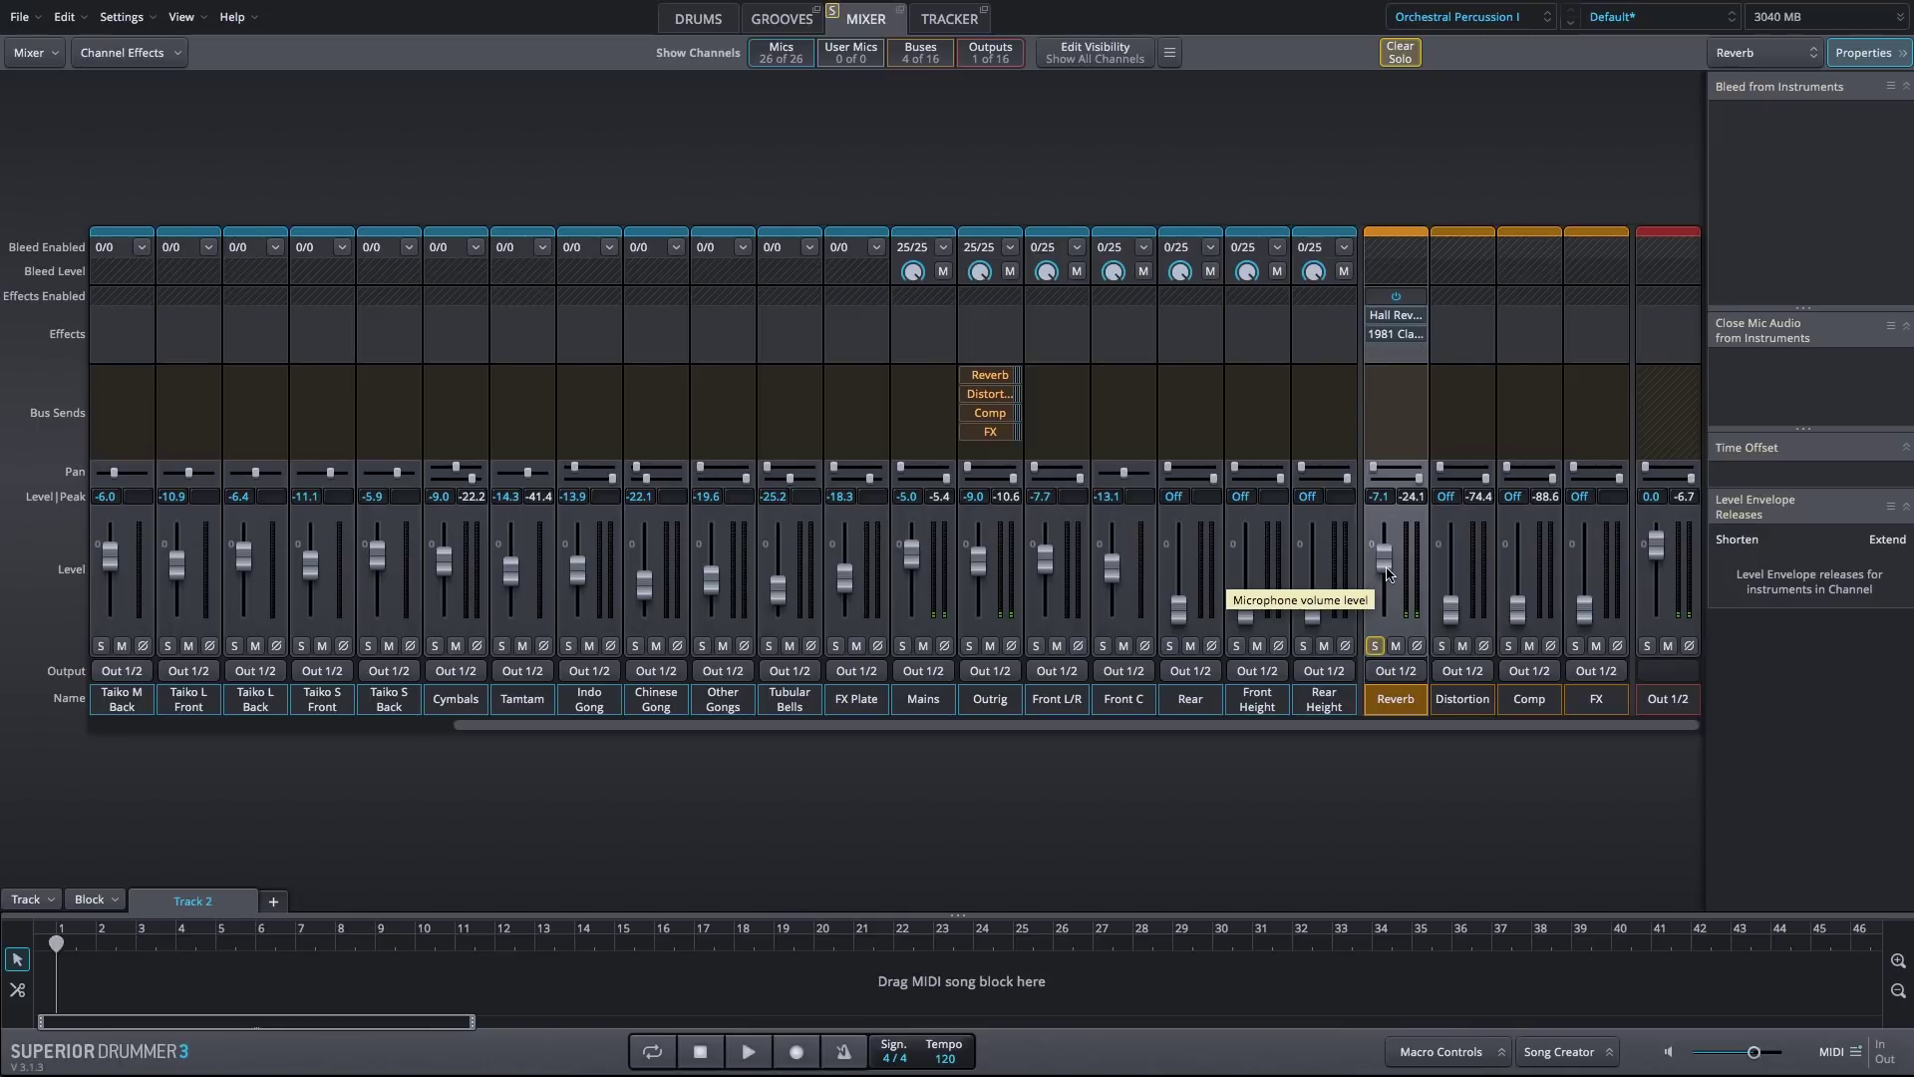
# Audition the Reverb bus at -3.7 dB, clear its solo to hear the full mix, and return its level to Off
pyautogui.scroll(5, 1386, 571)
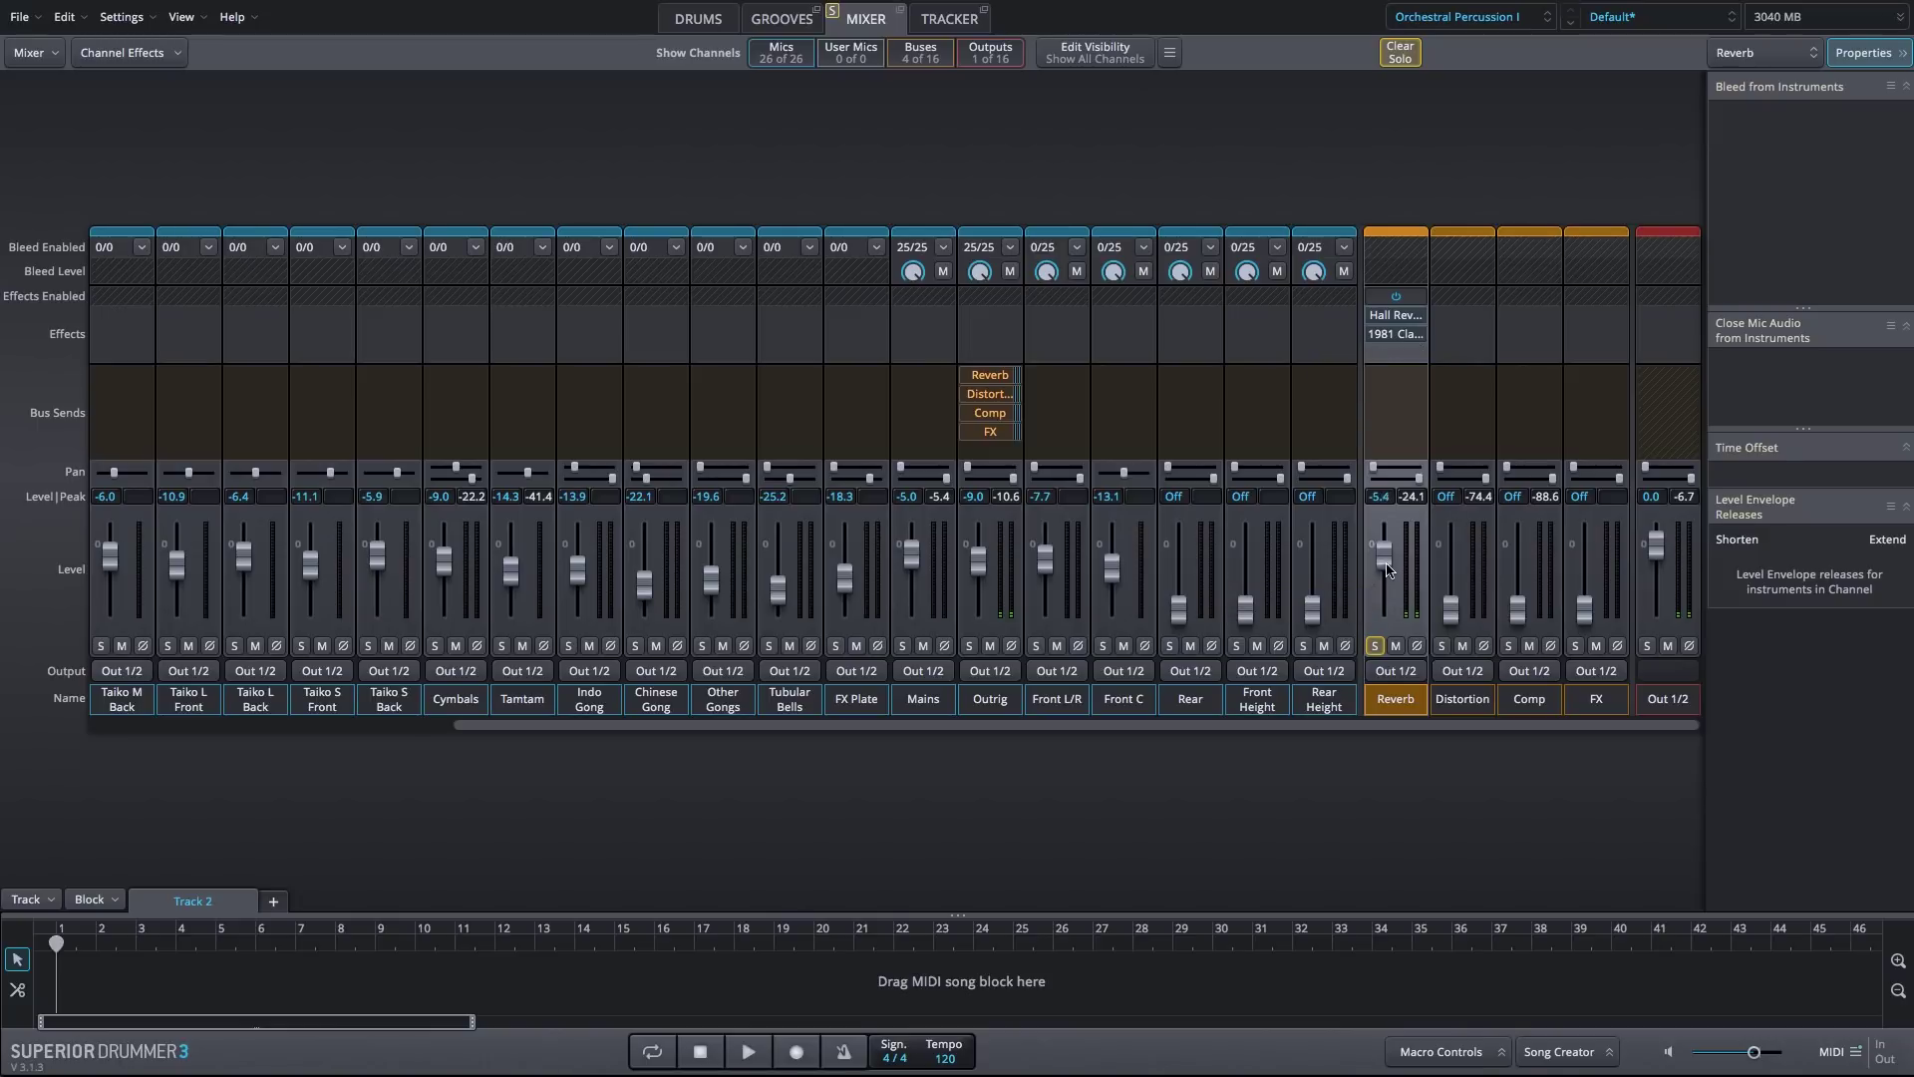
pyautogui.click(1374, 646)
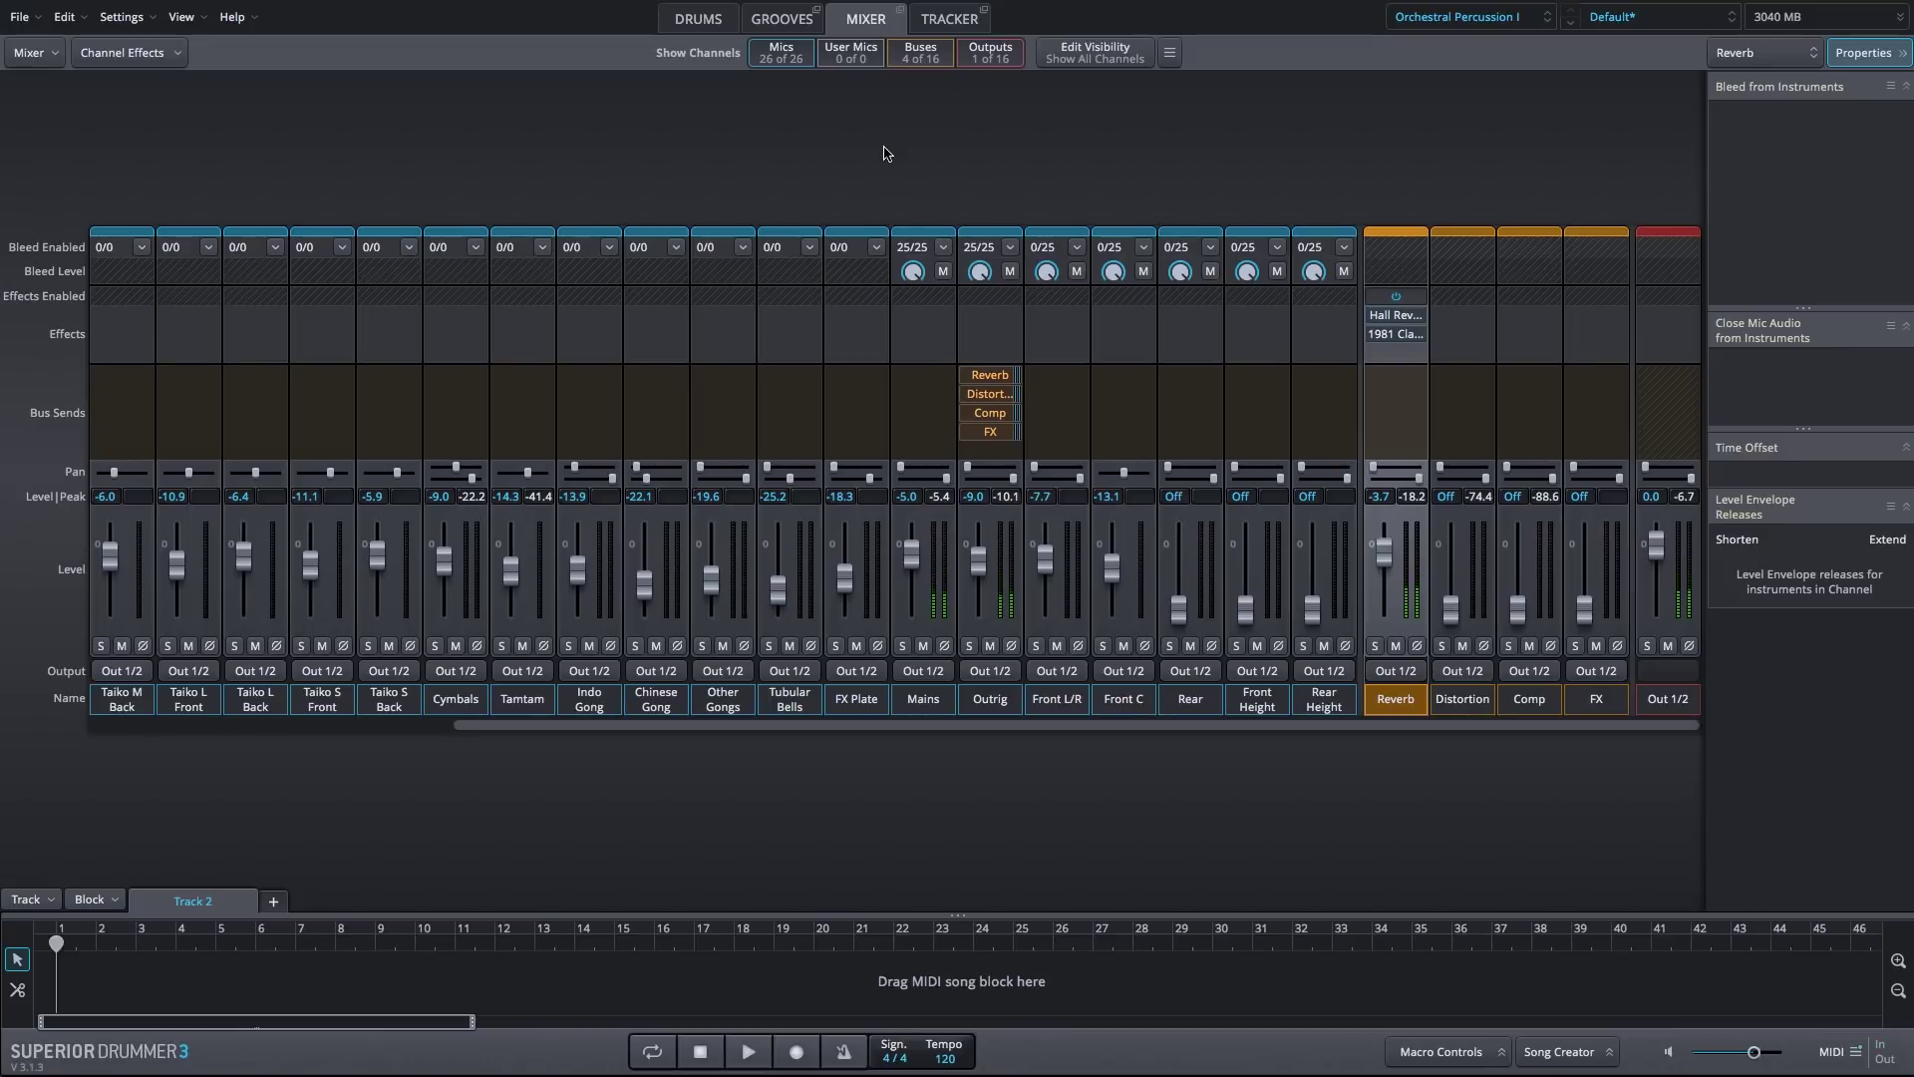
pyautogui.moveTo(1384, 553); pyautogui.dragTo(1384, 618)
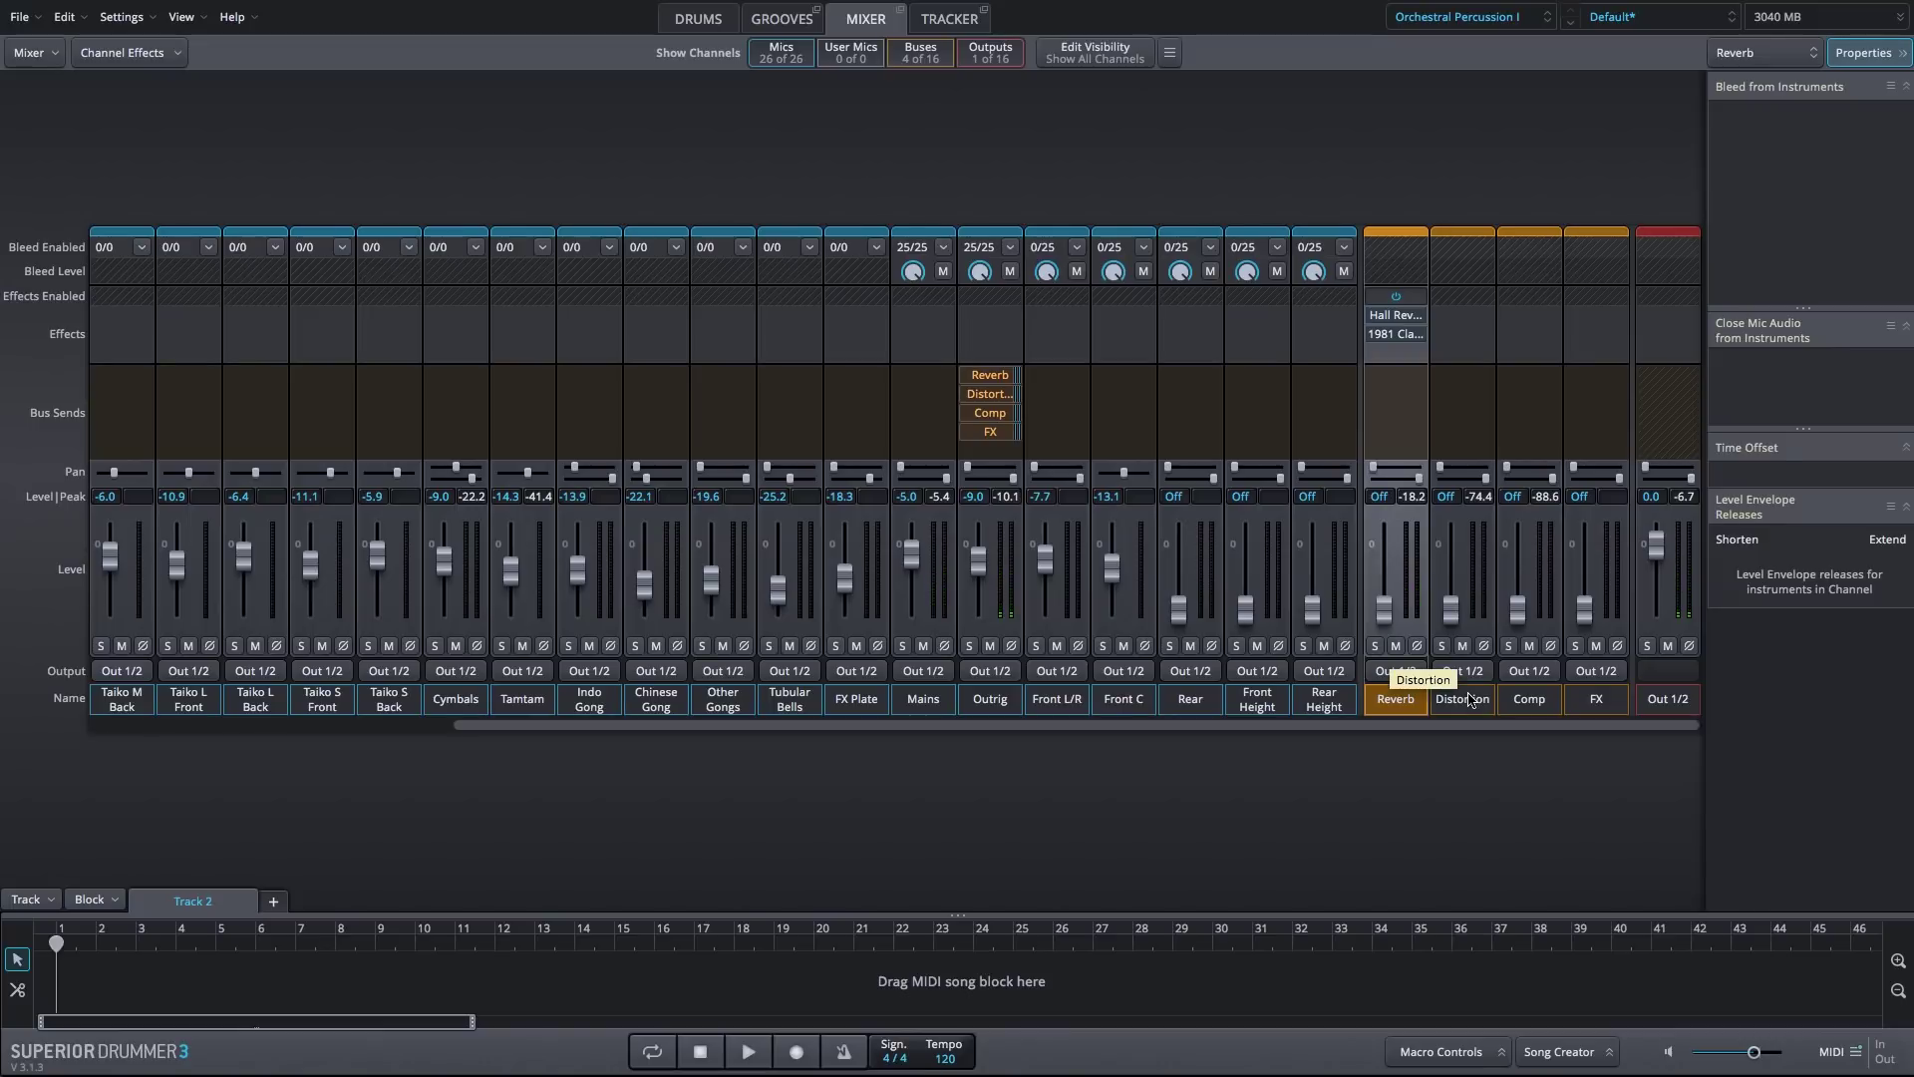
# Insert a Valve Distortion Box on the Distortion bus and set its distortion type to MD5
pyautogui.click(1462, 703)
pyautogui.click(1462, 314)
pyautogui.moveTo(1479, 399)
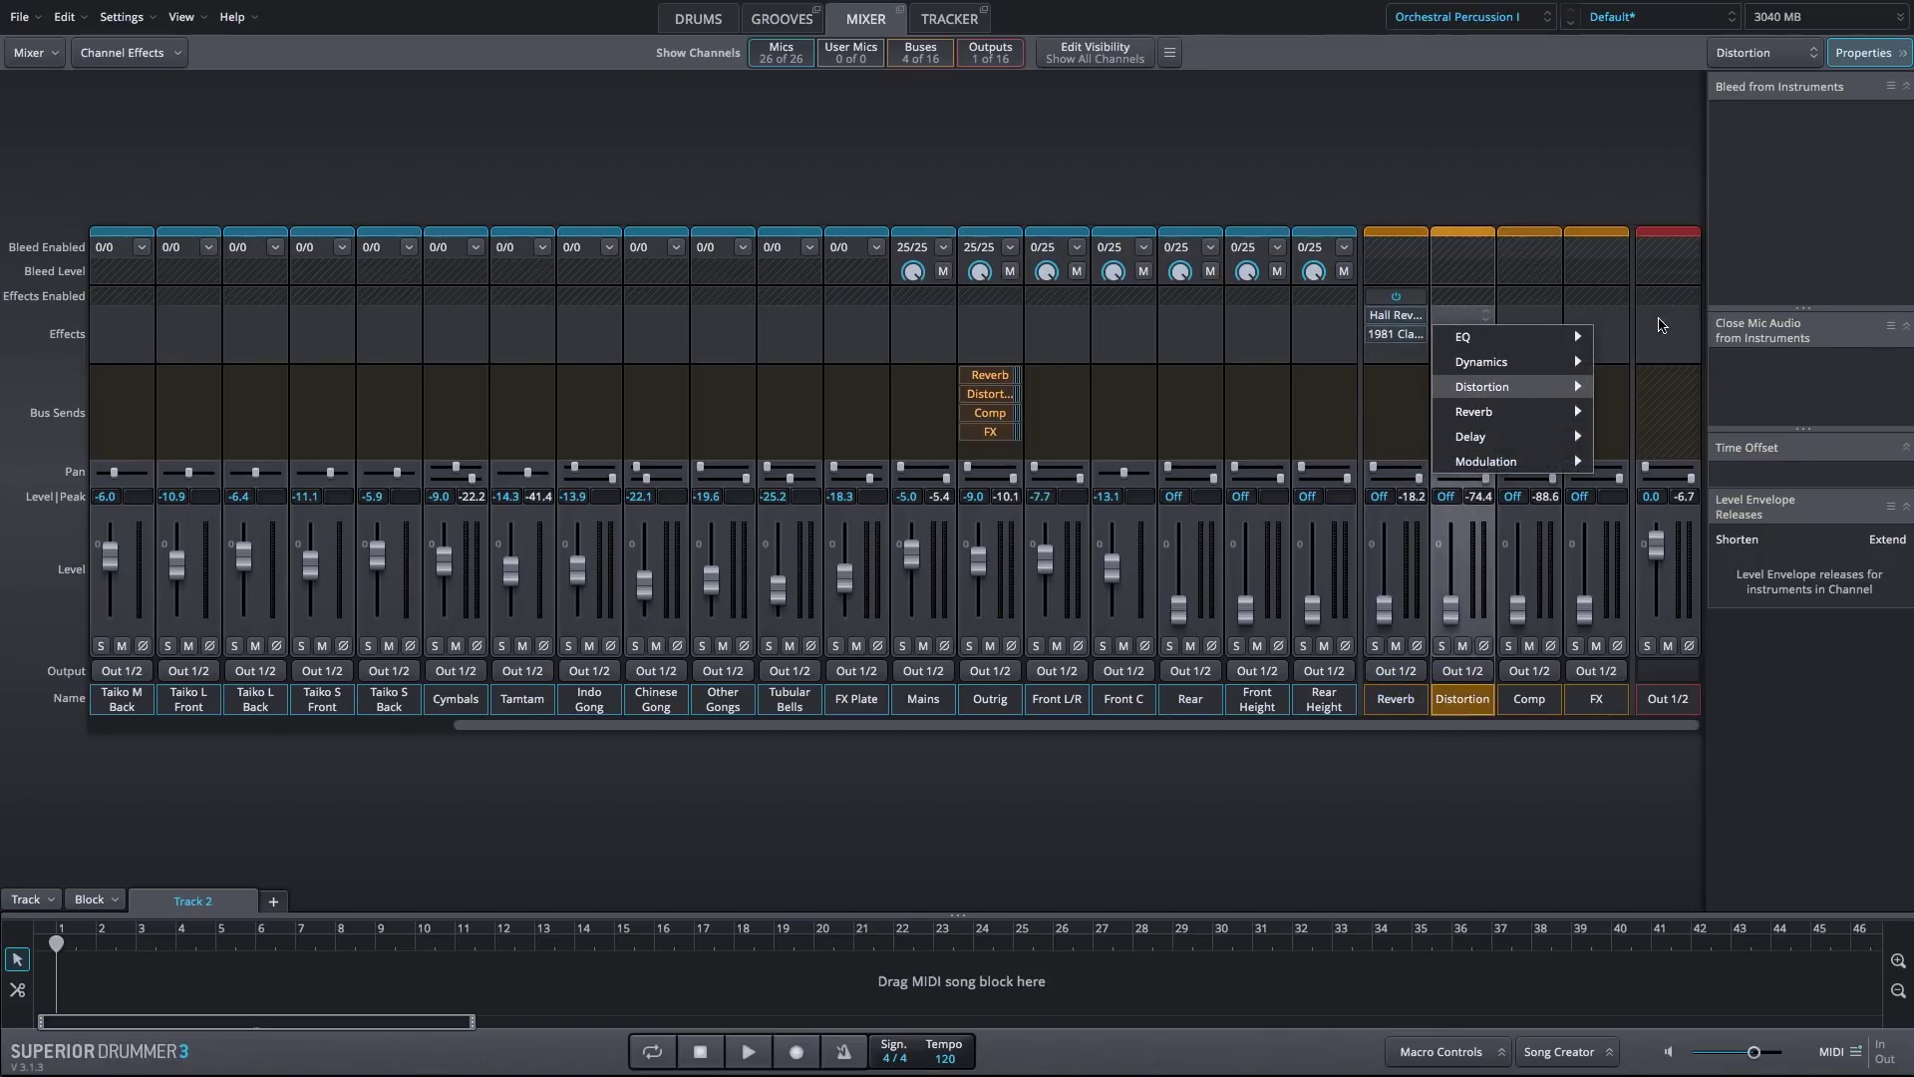
pyautogui.click(1655, 389)
pyautogui.moveTo(1644, 164); pyautogui.dragTo(897, 149)
pyautogui.click(854, 227)
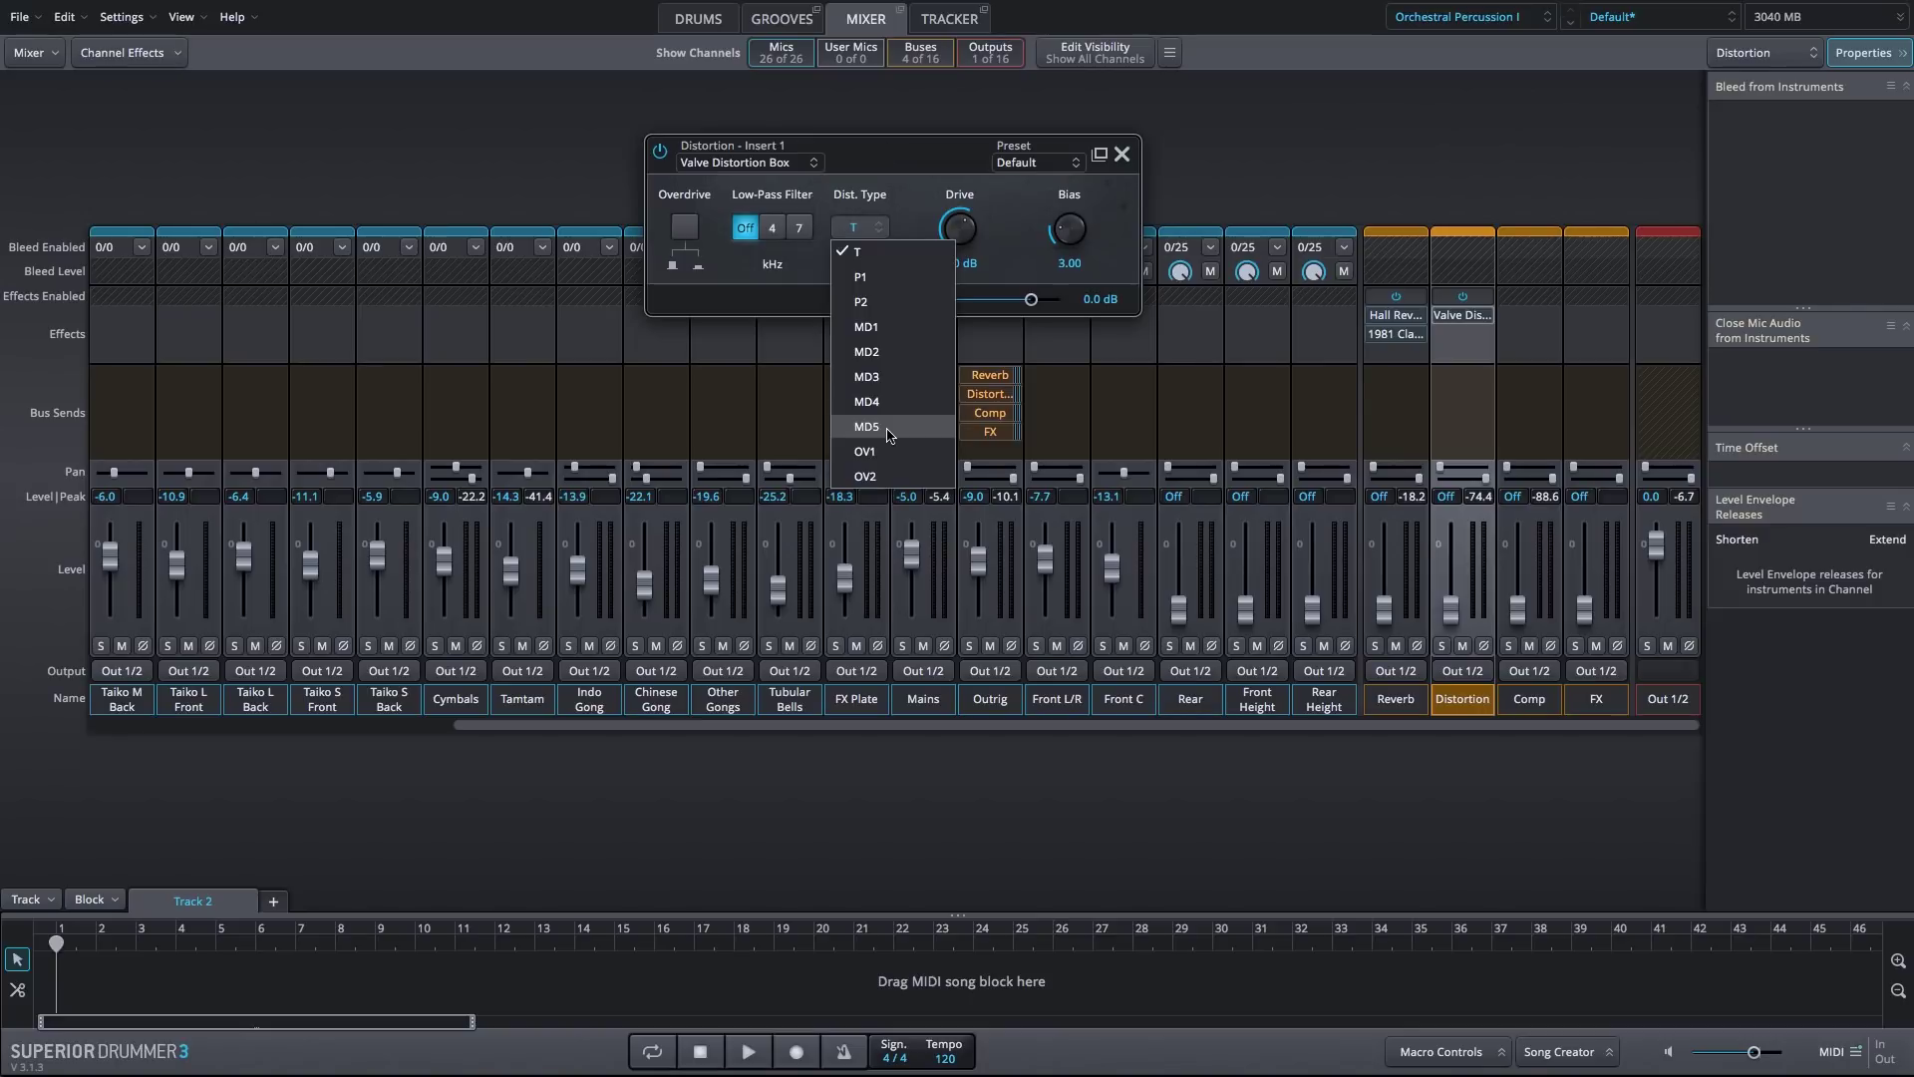
pyautogui.click(888, 428)
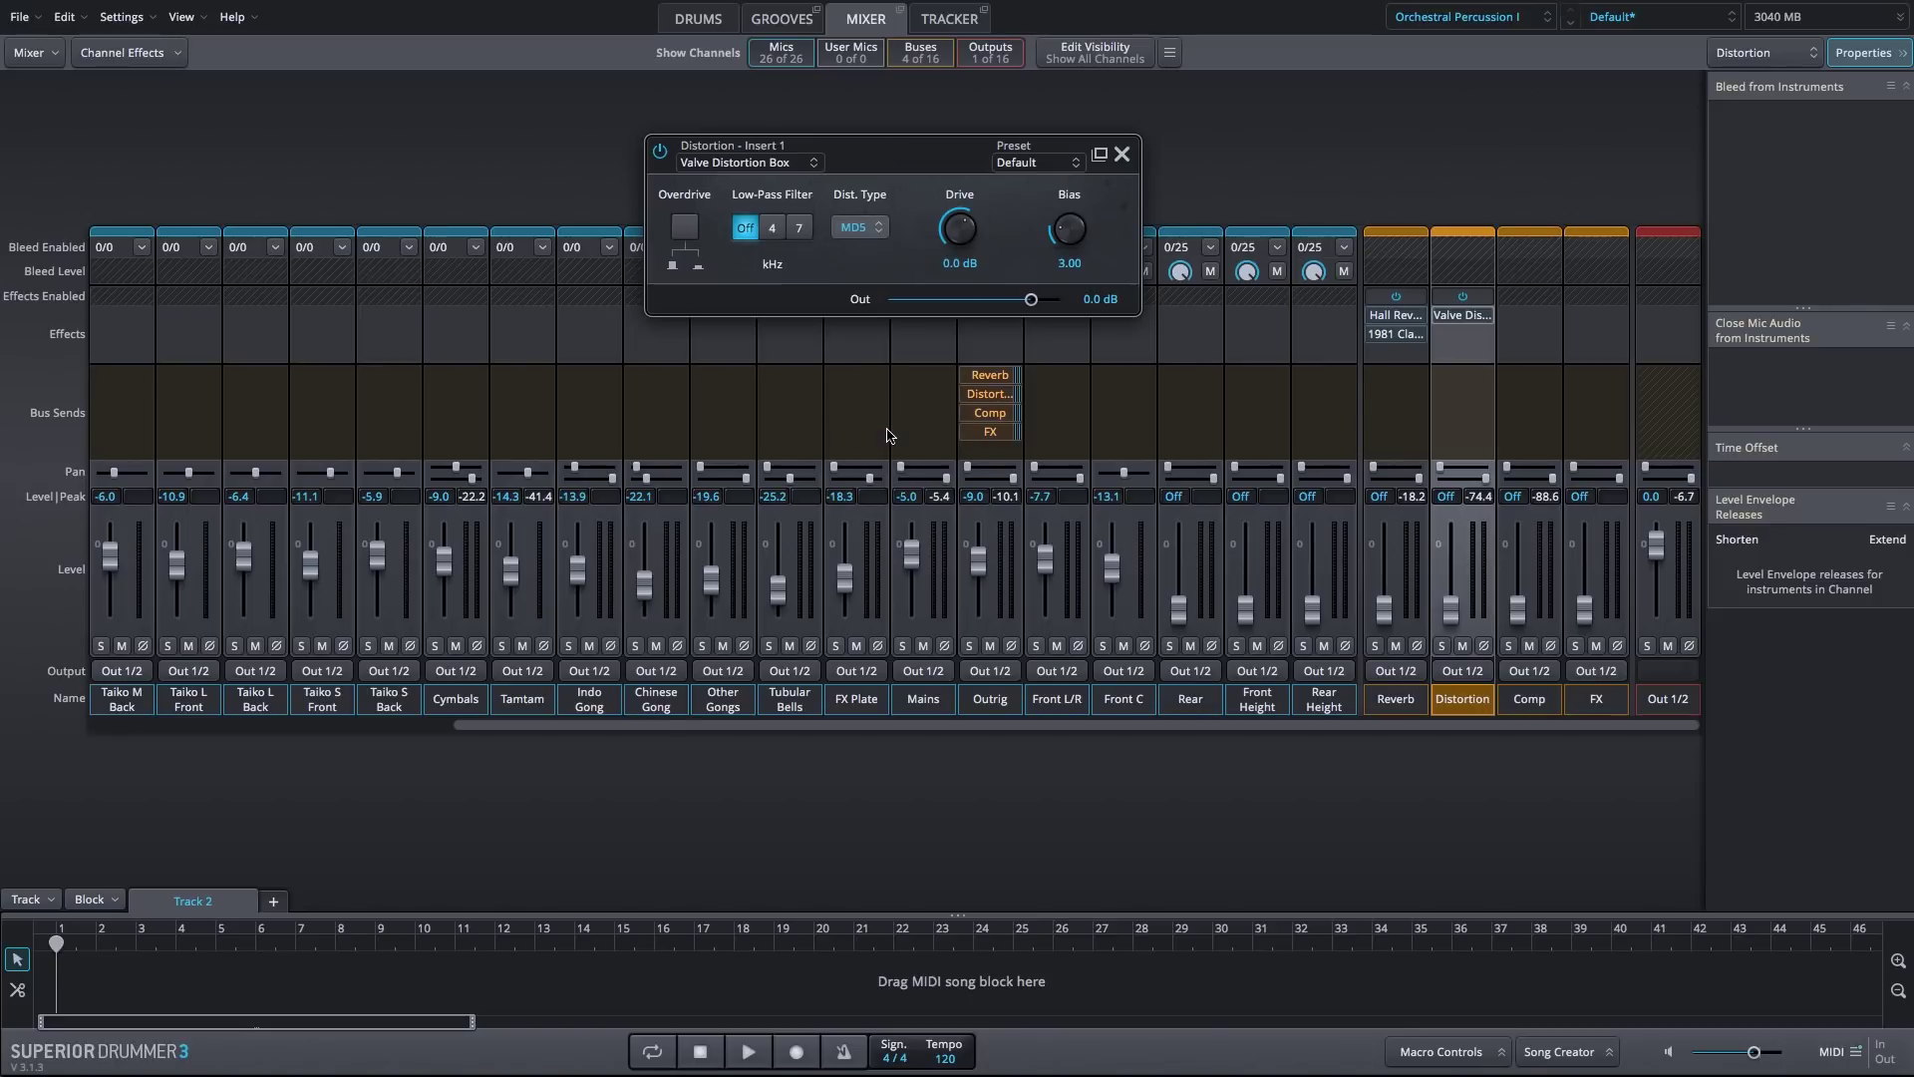
# Enable overdrive with drive 9.2 dB and bias 1.65, and solo the Distortion bus at a level of -16.4 dB
pyautogui.click(684, 227)
pyautogui.moveTo(1060, 235); pyautogui.dragTo(965, 180)
pyautogui.click(1443, 646)
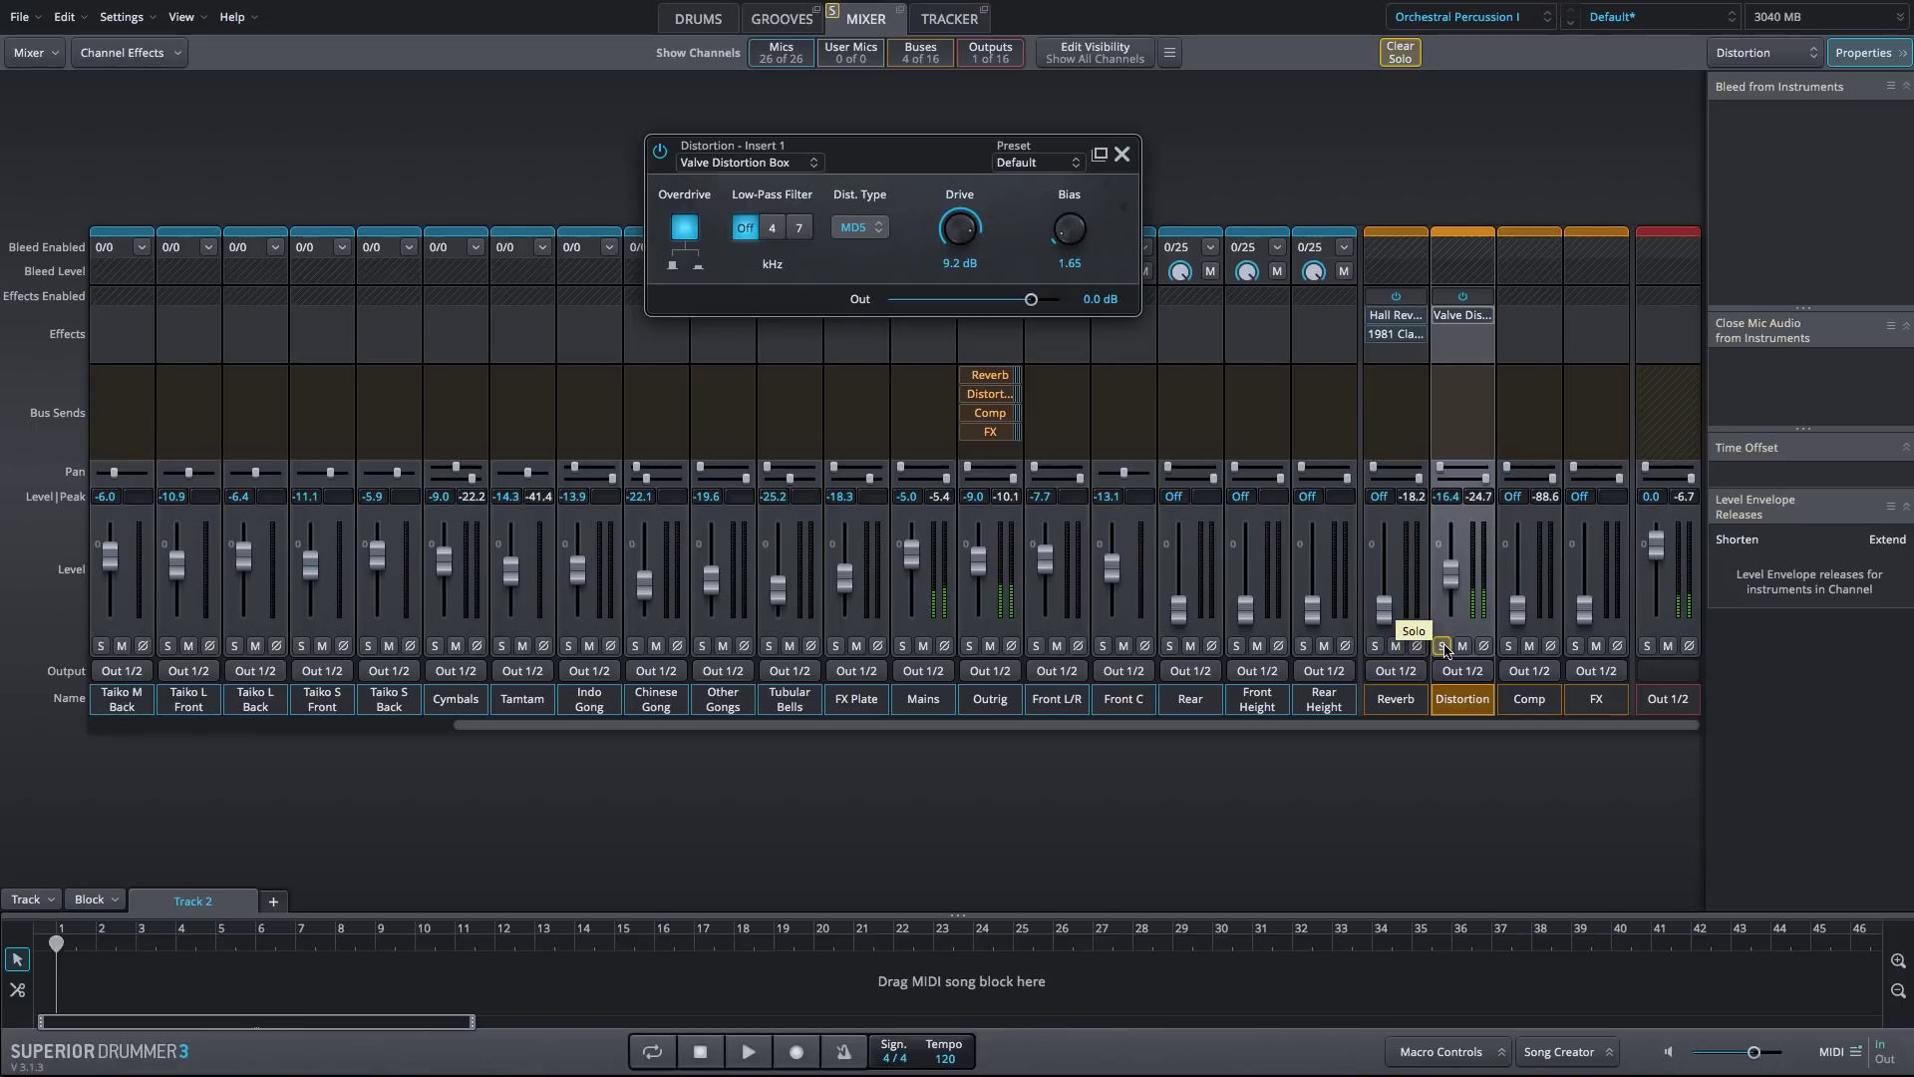
# Set the distortion's low-pass filter to 4 kHz and switch off its overdrive
pyautogui.click(773, 230)
pyautogui.click(689, 232)
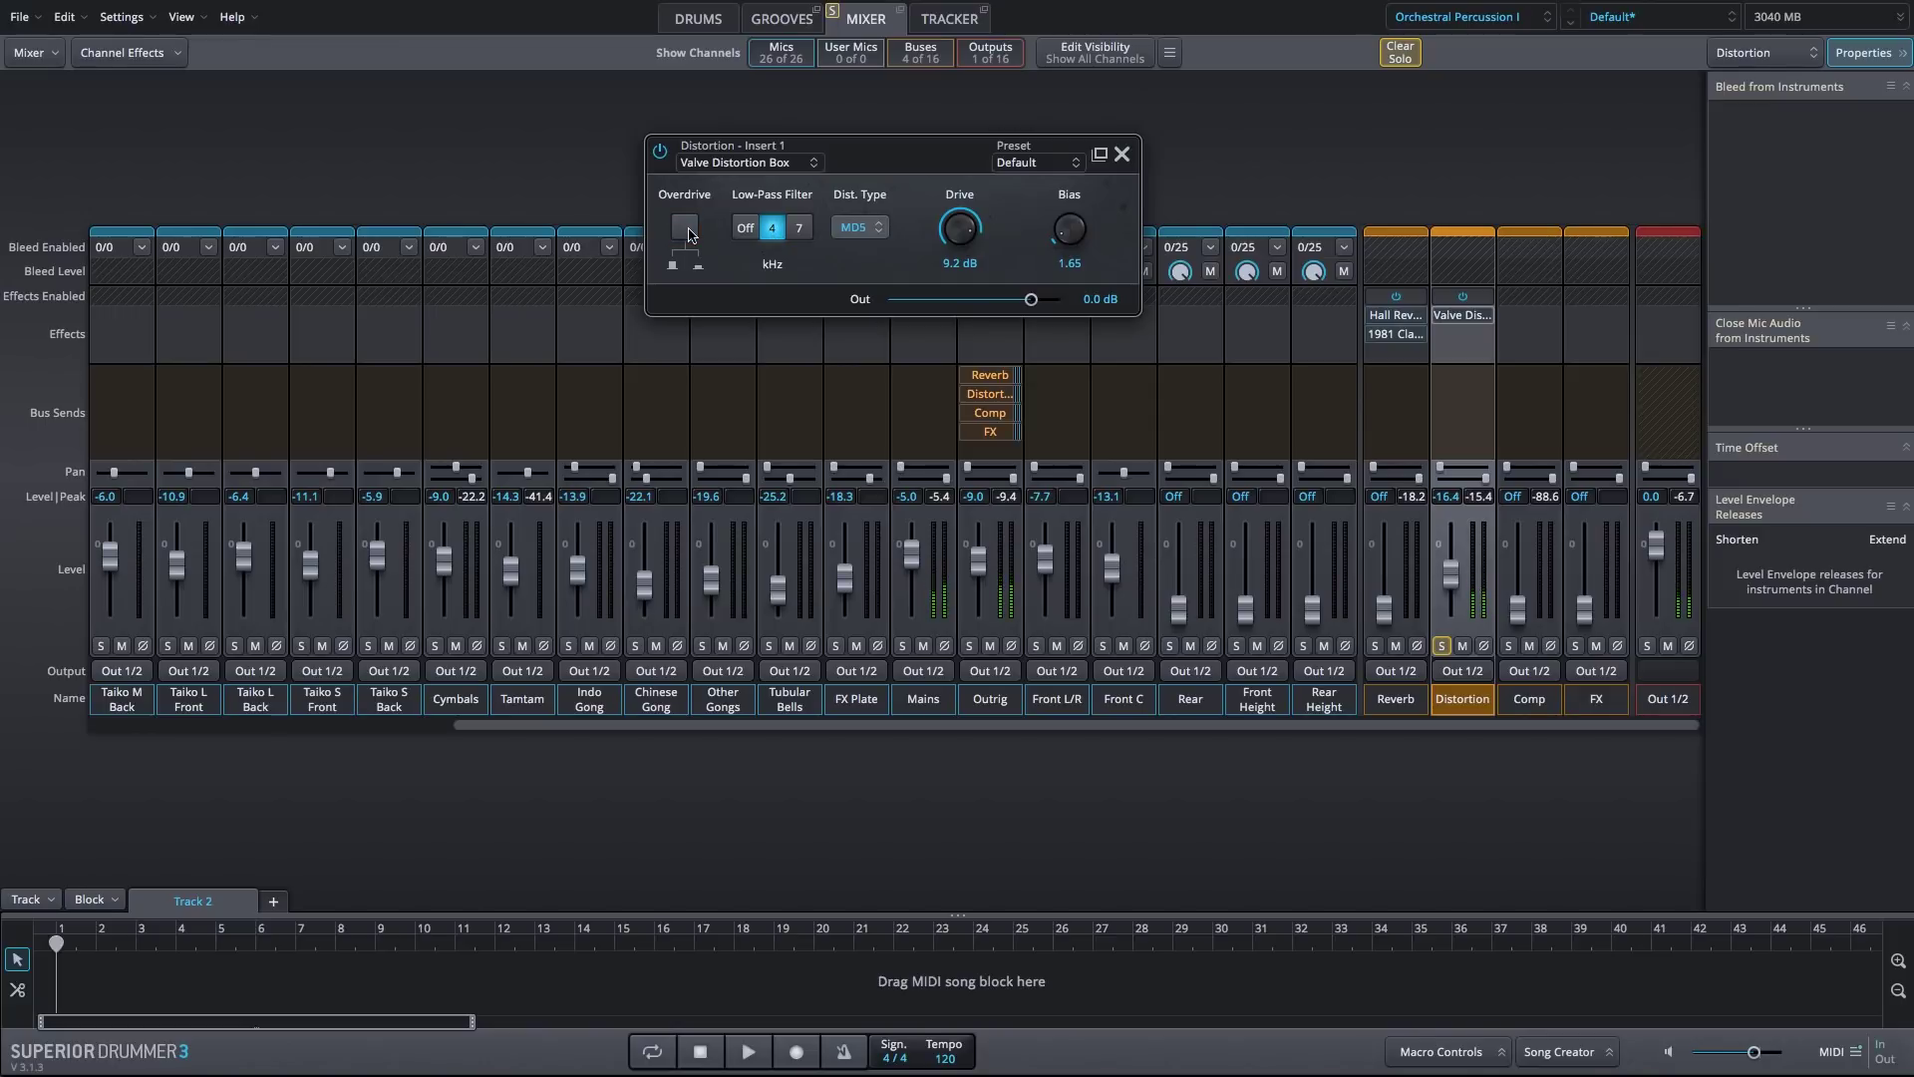
# Compare the Valve Distortion Box with bypass, re-enable its overdrive with bias at 1.65, and leave the effect bypassed
pyautogui.click(660, 153)
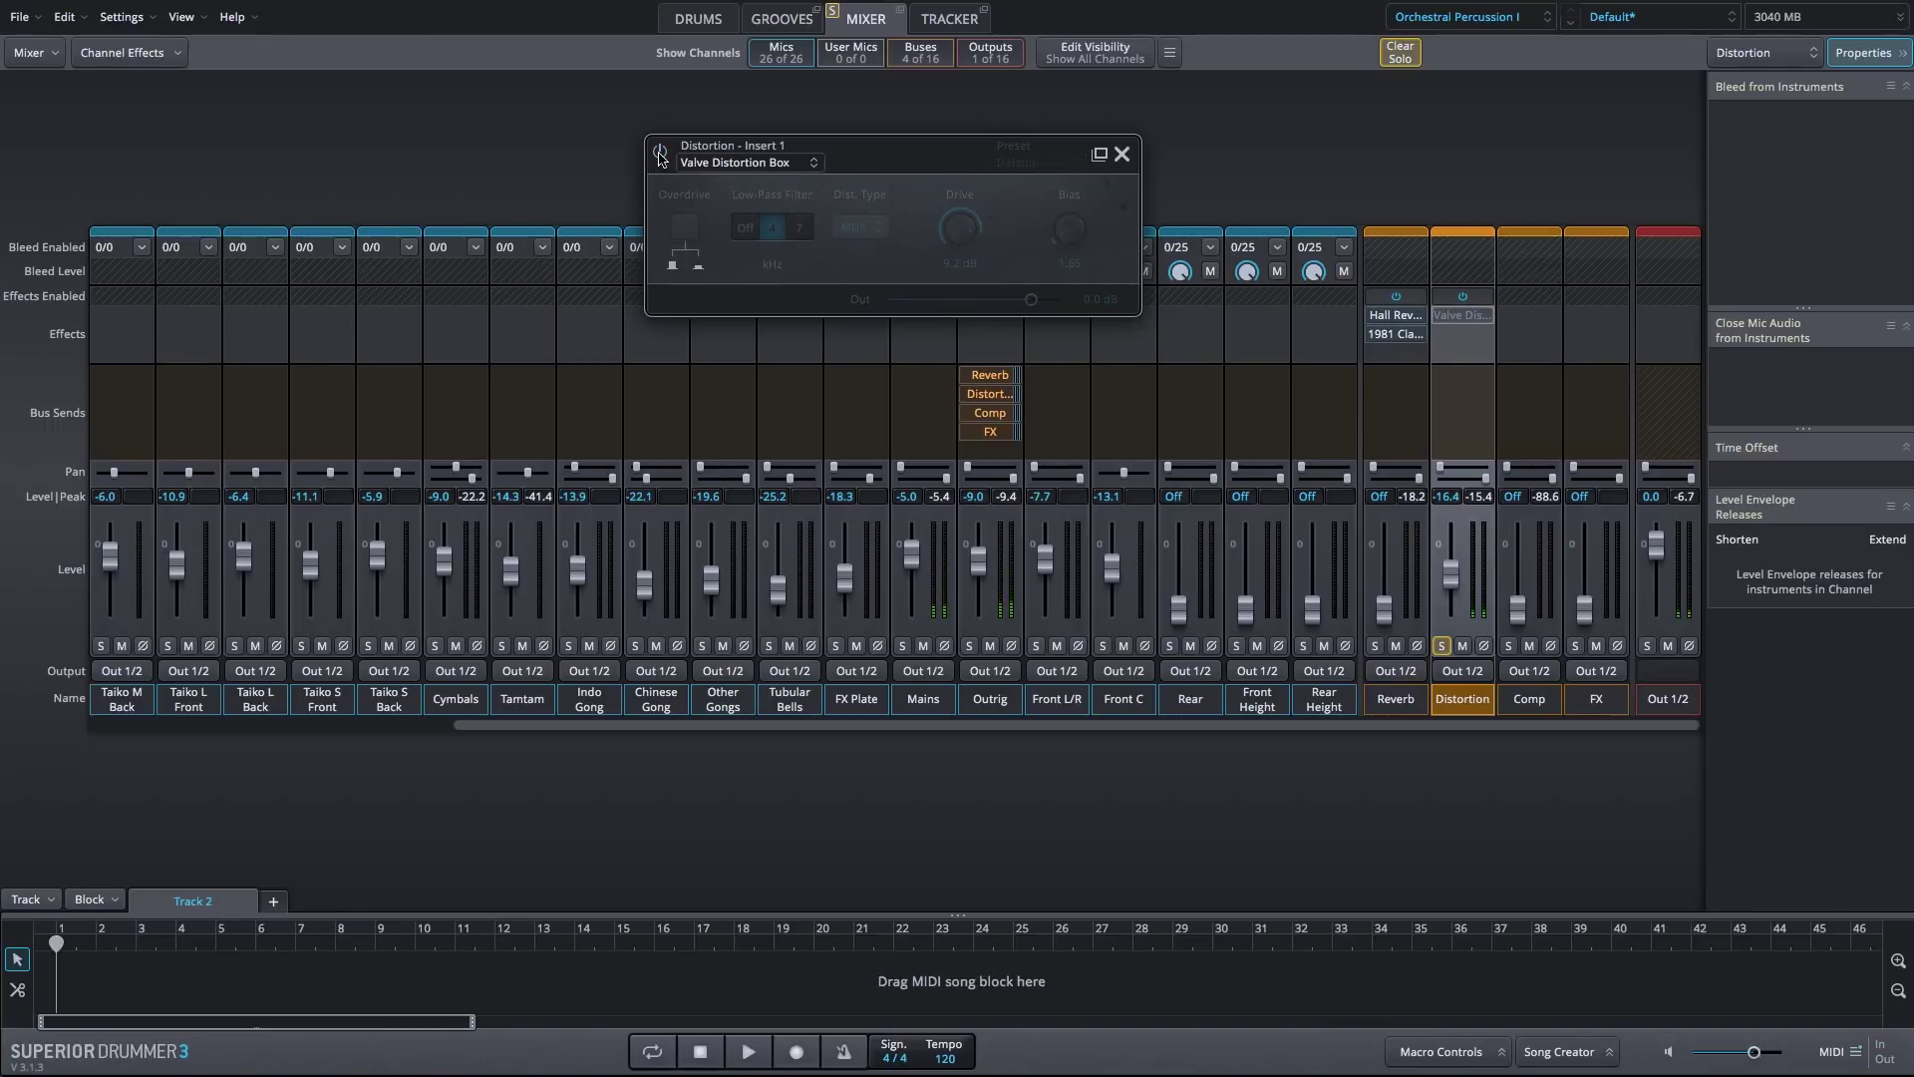
pyautogui.click(659, 152)
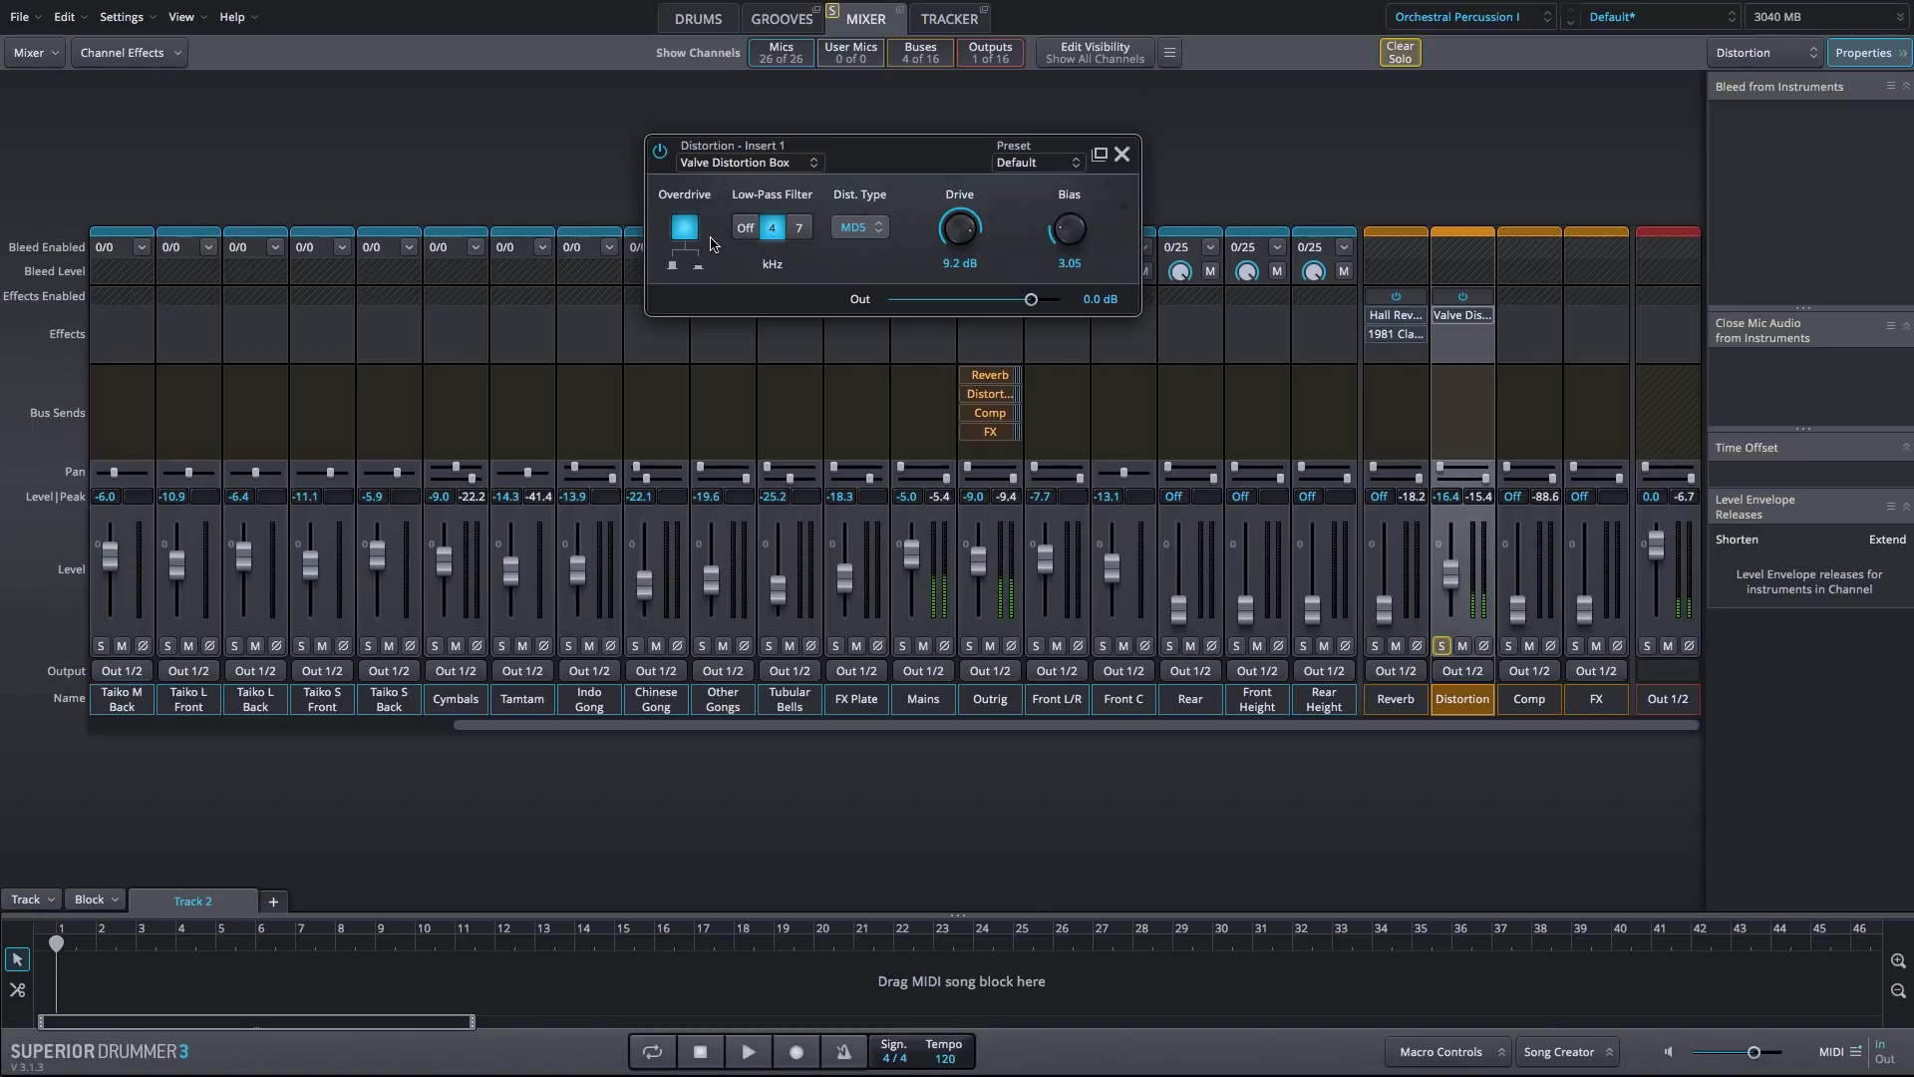
pyautogui.scroll(-5, 1047, 237)
pyautogui.moveTo(1440, 319)
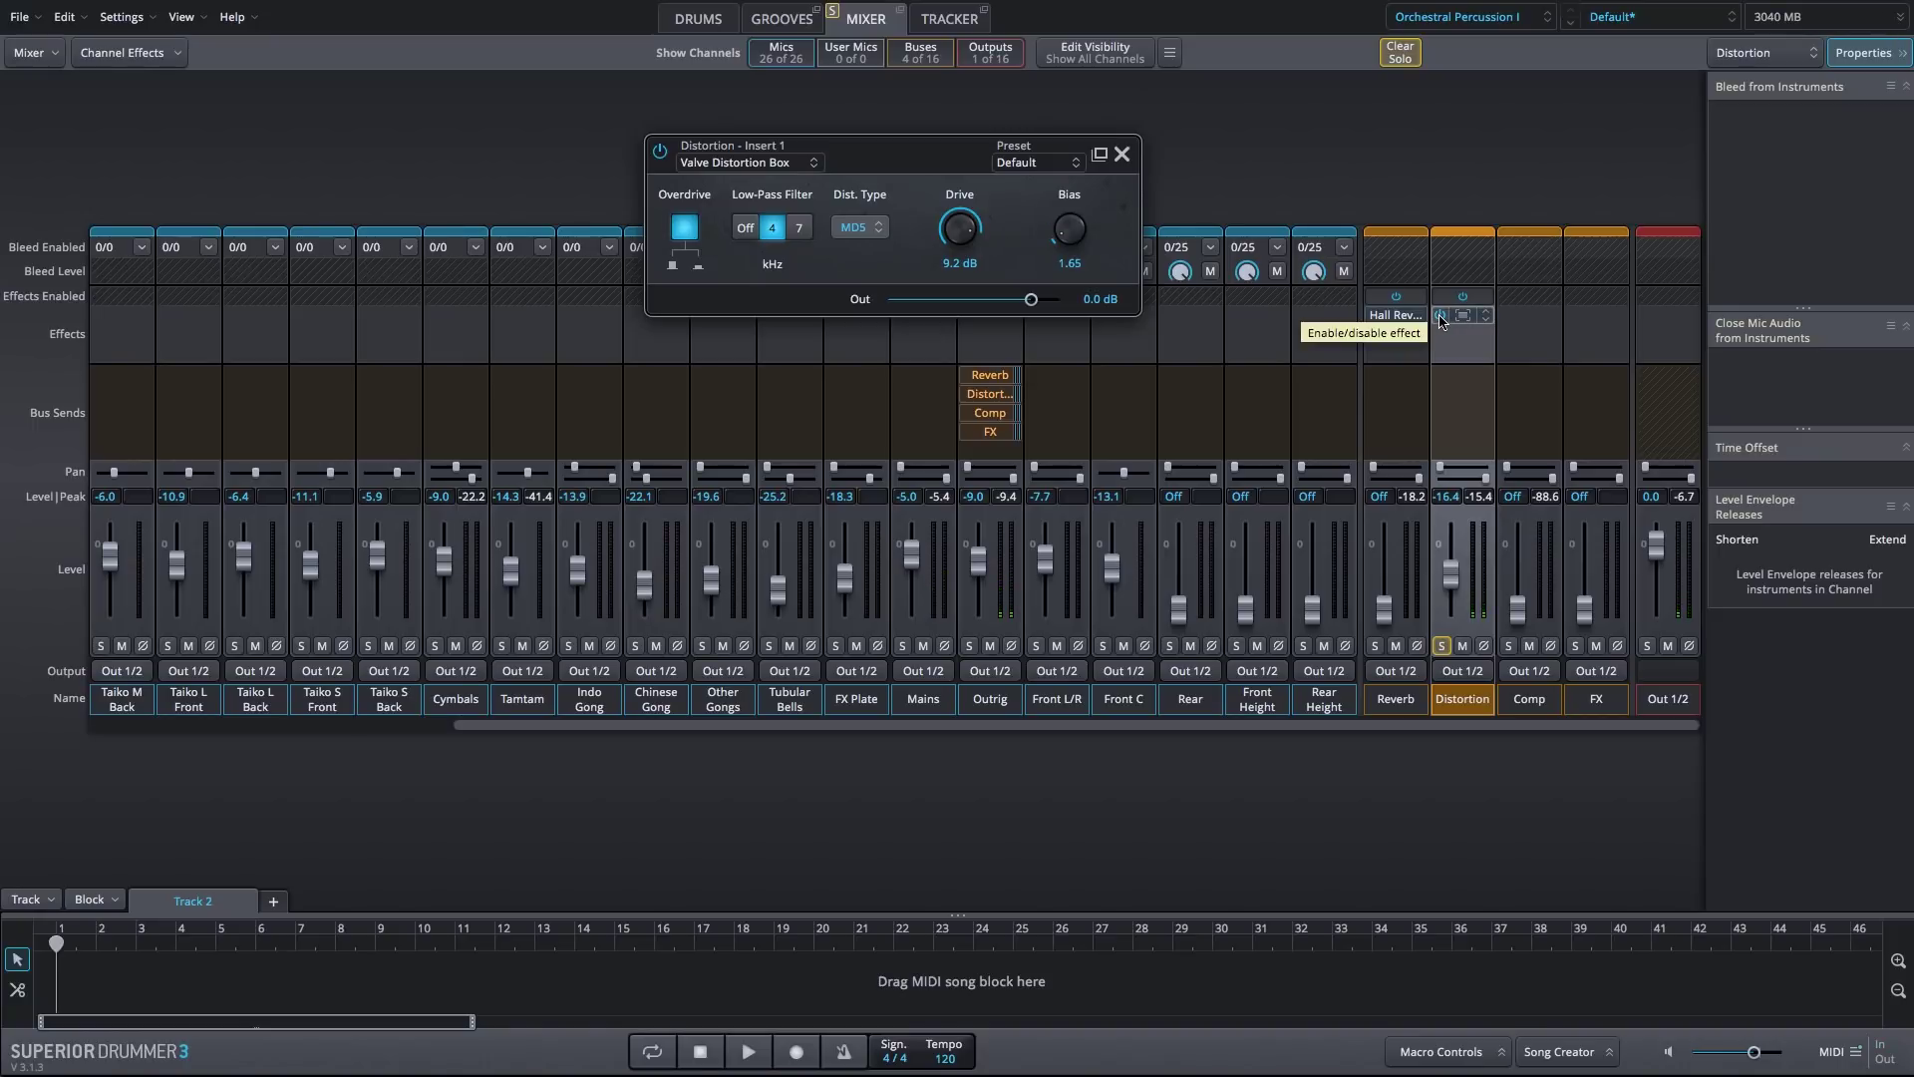
pyautogui.click(1440, 315)
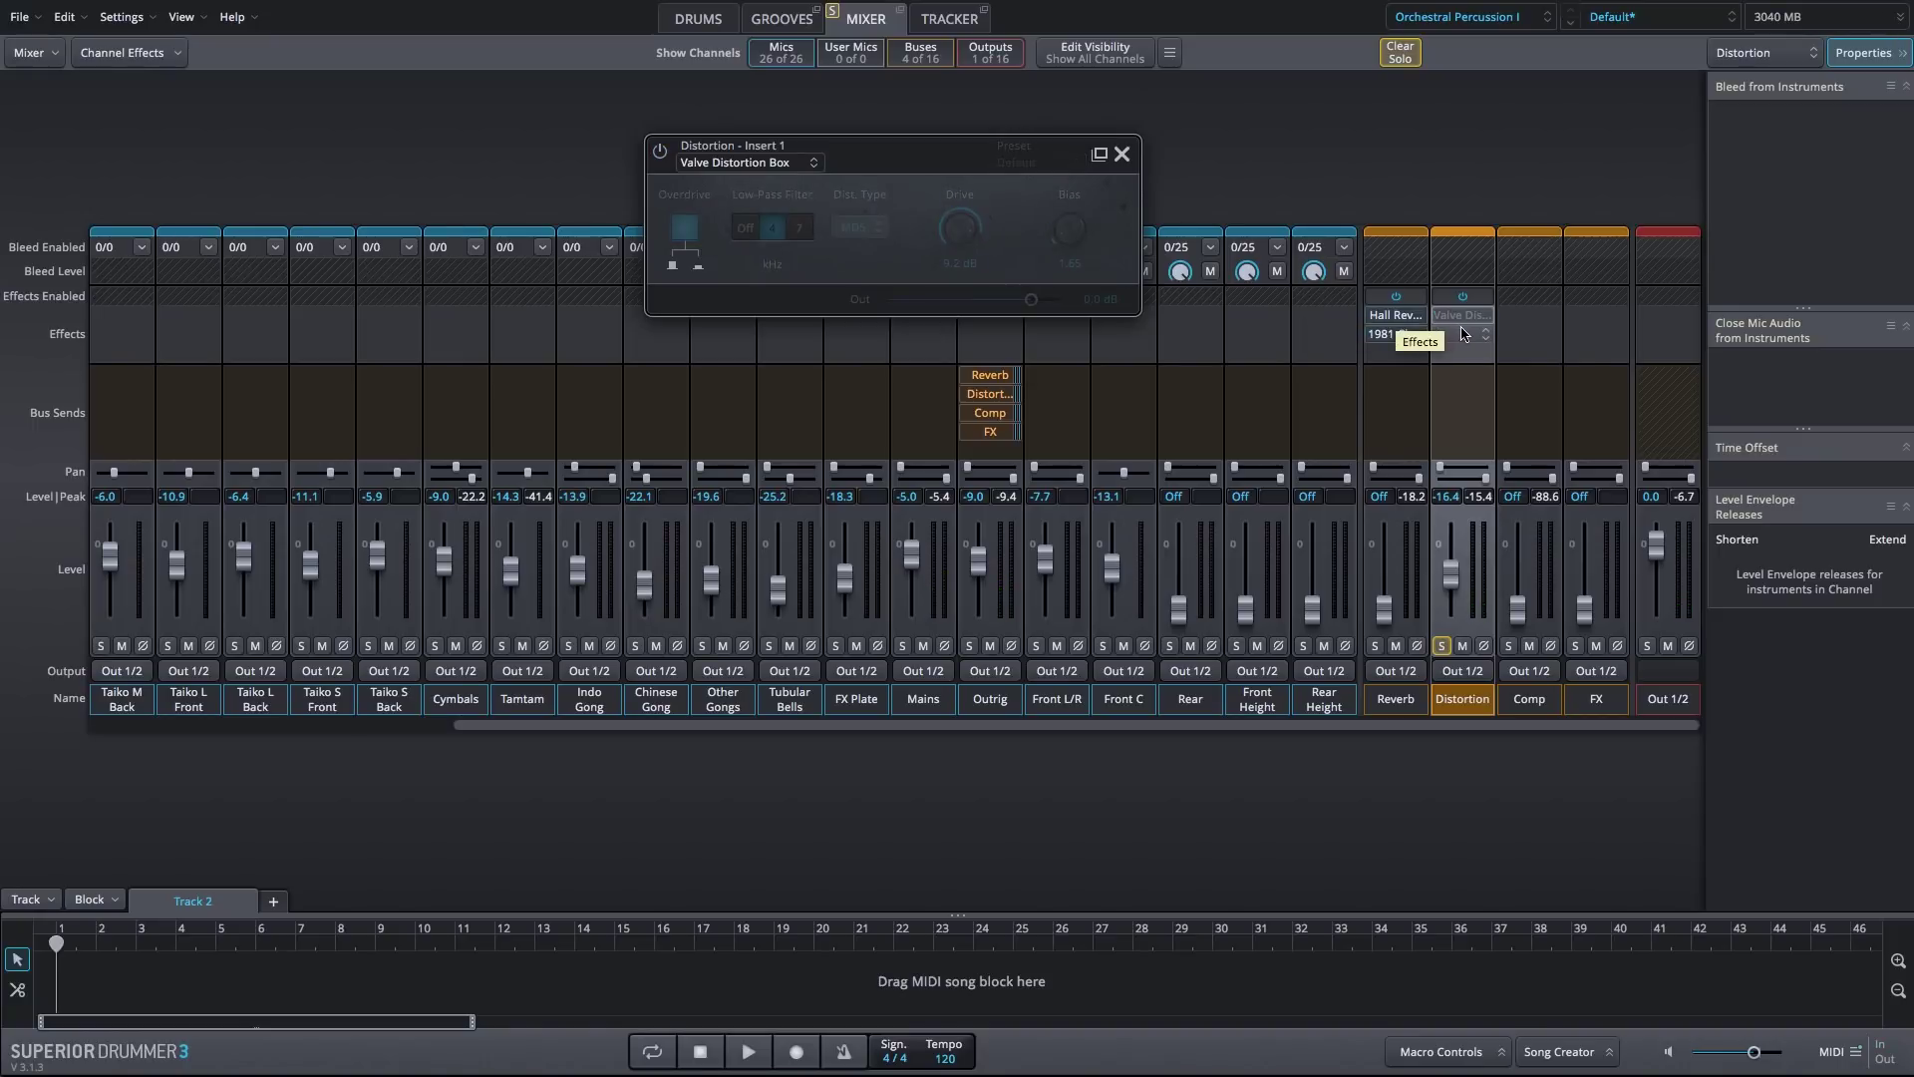
# Insert a Distortion effect in the Distortion bus's second slot, adjust its drive, and close both effect windows
pyautogui.click(1462, 334)
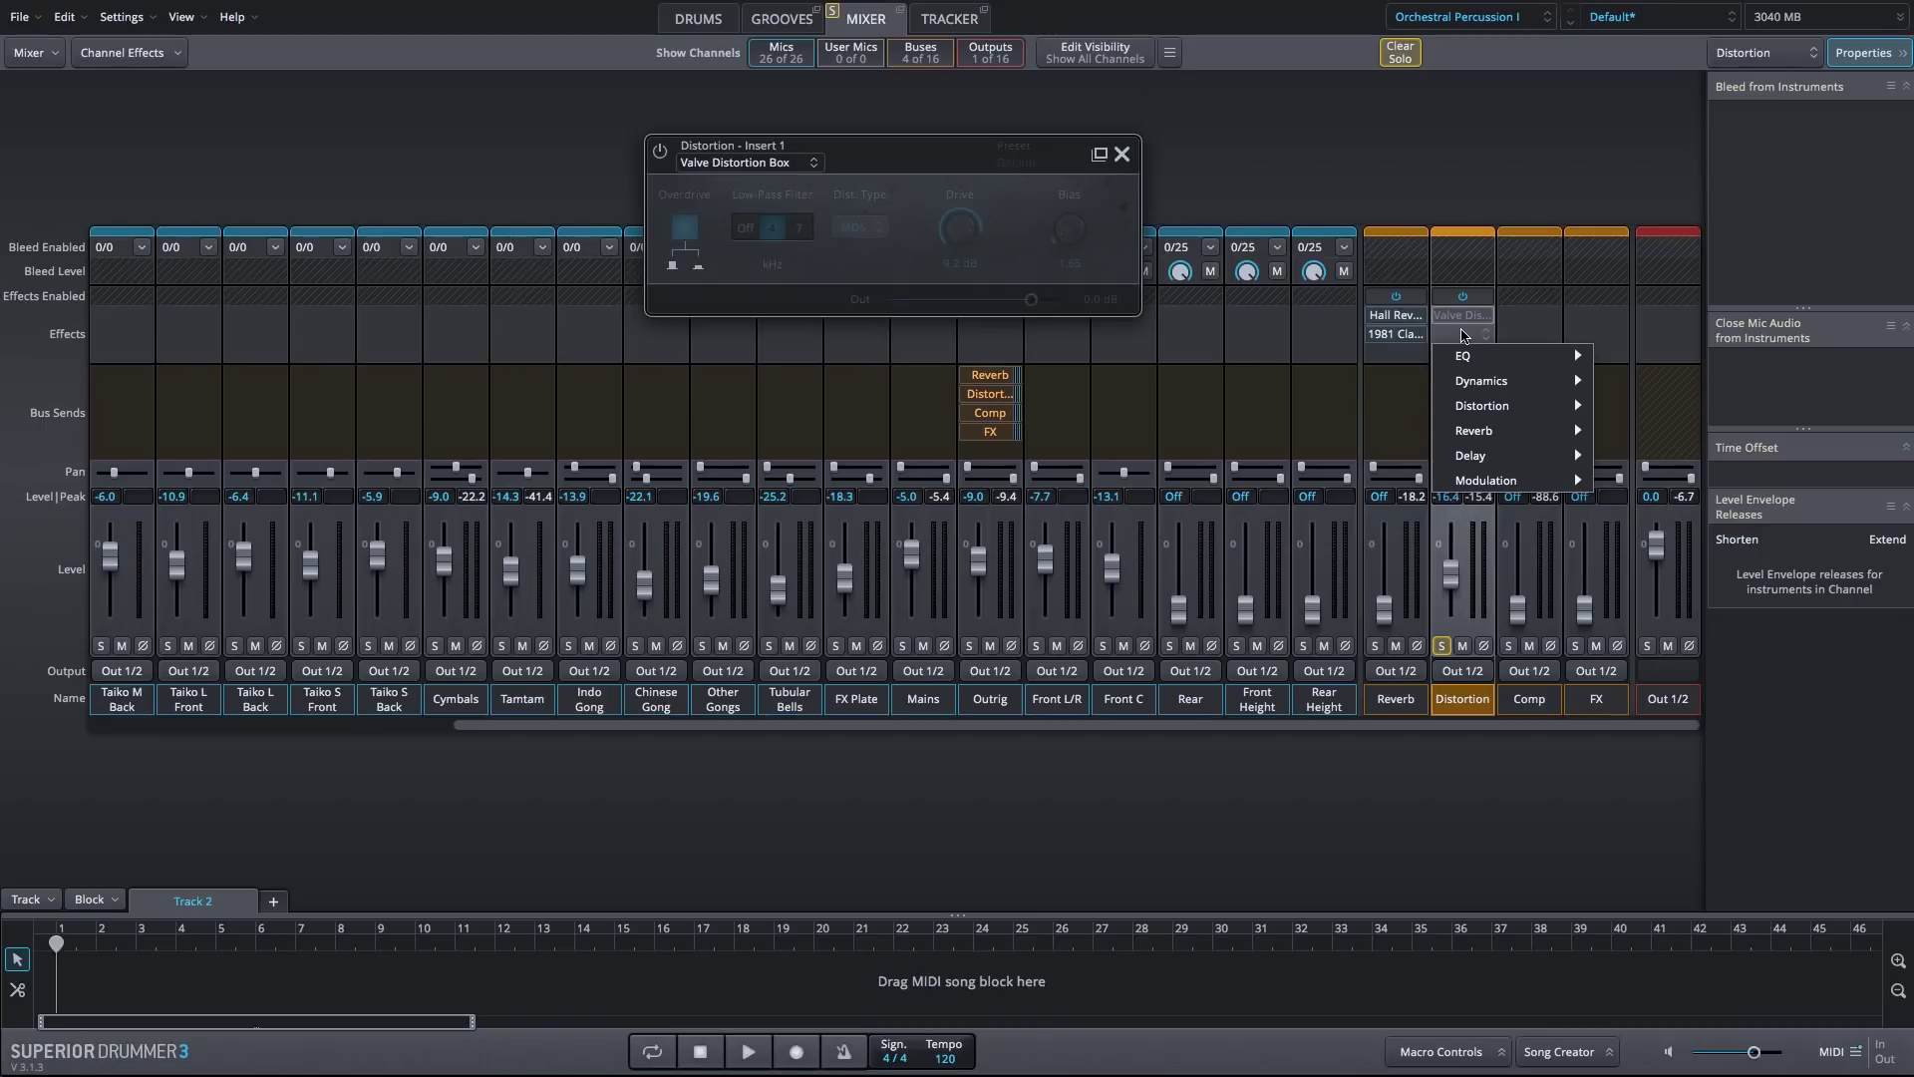
pyautogui.moveTo(1525, 405)
pyautogui.click(1680, 364)
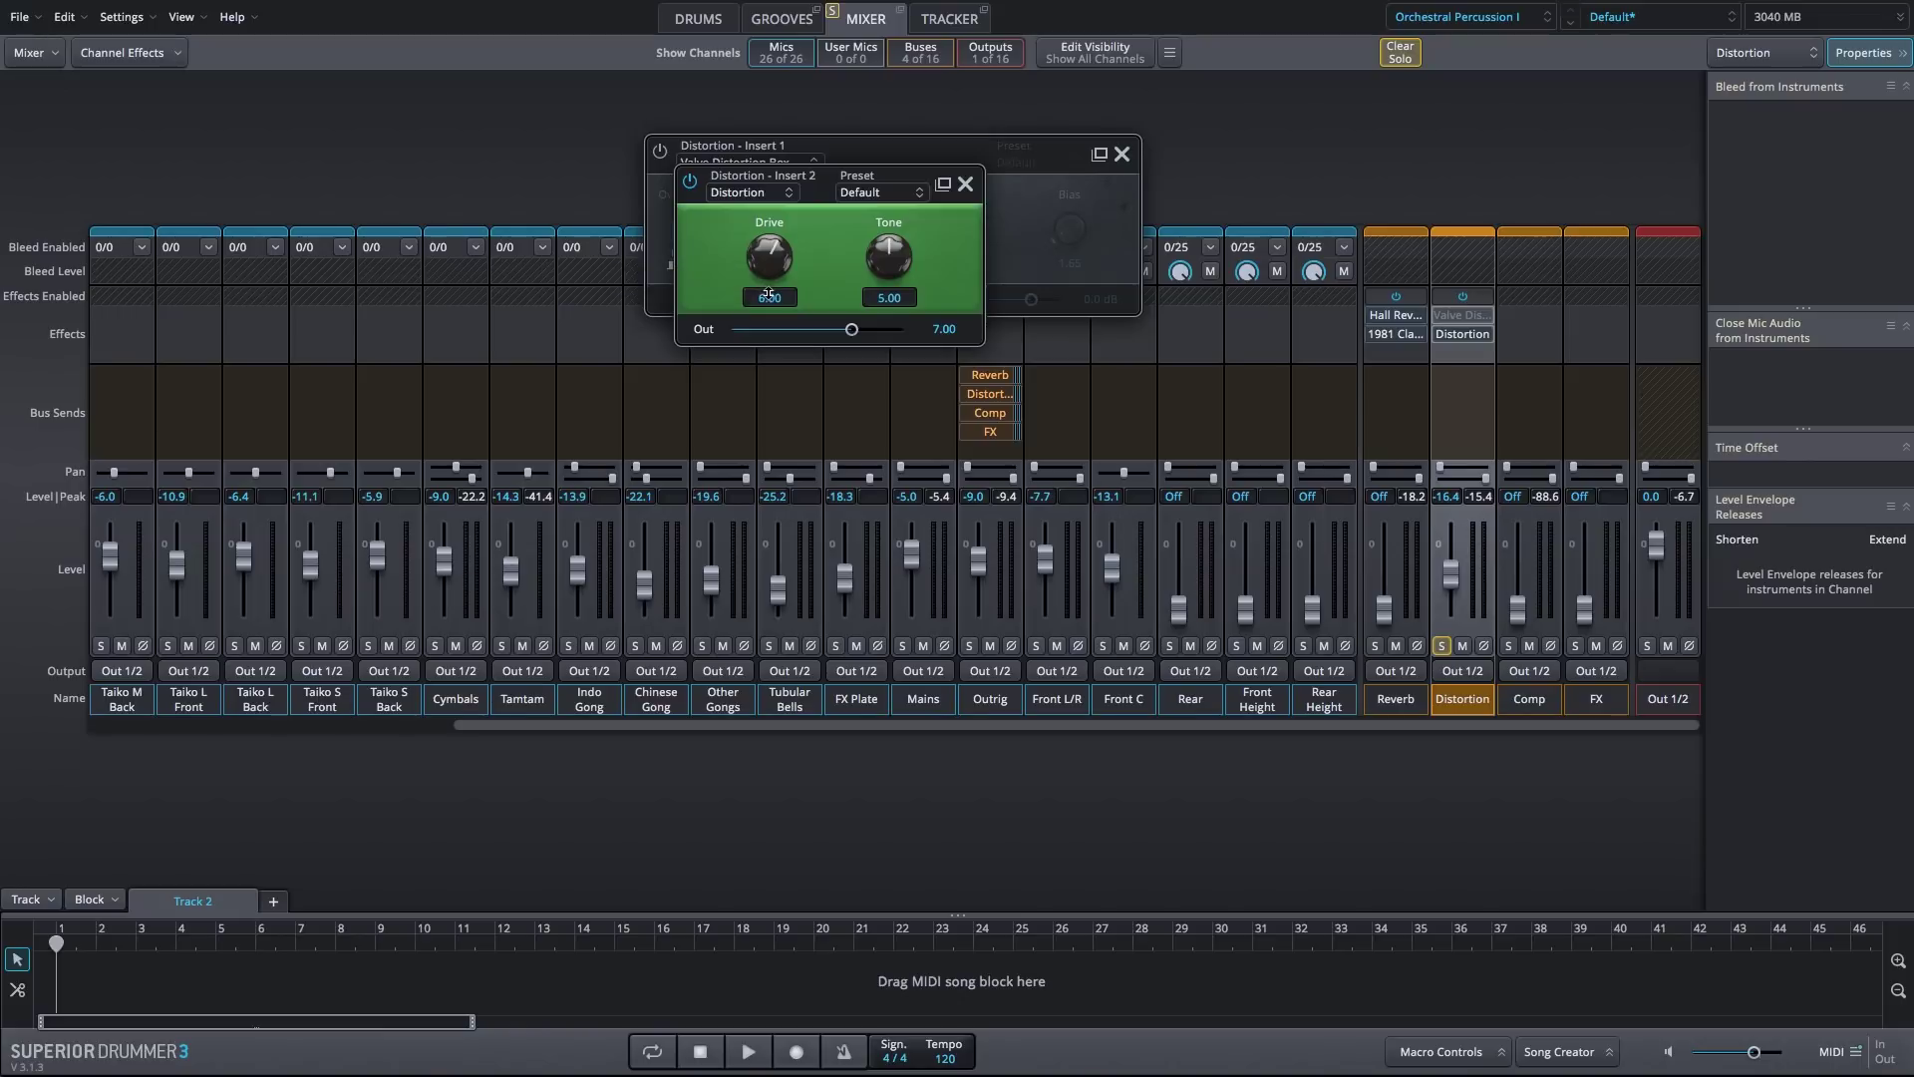
pyautogui.scroll(2, 775, 291)
pyautogui.scroll(3, 776, 291)
pyautogui.click(965, 186)
pyautogui.click(1121, 153)
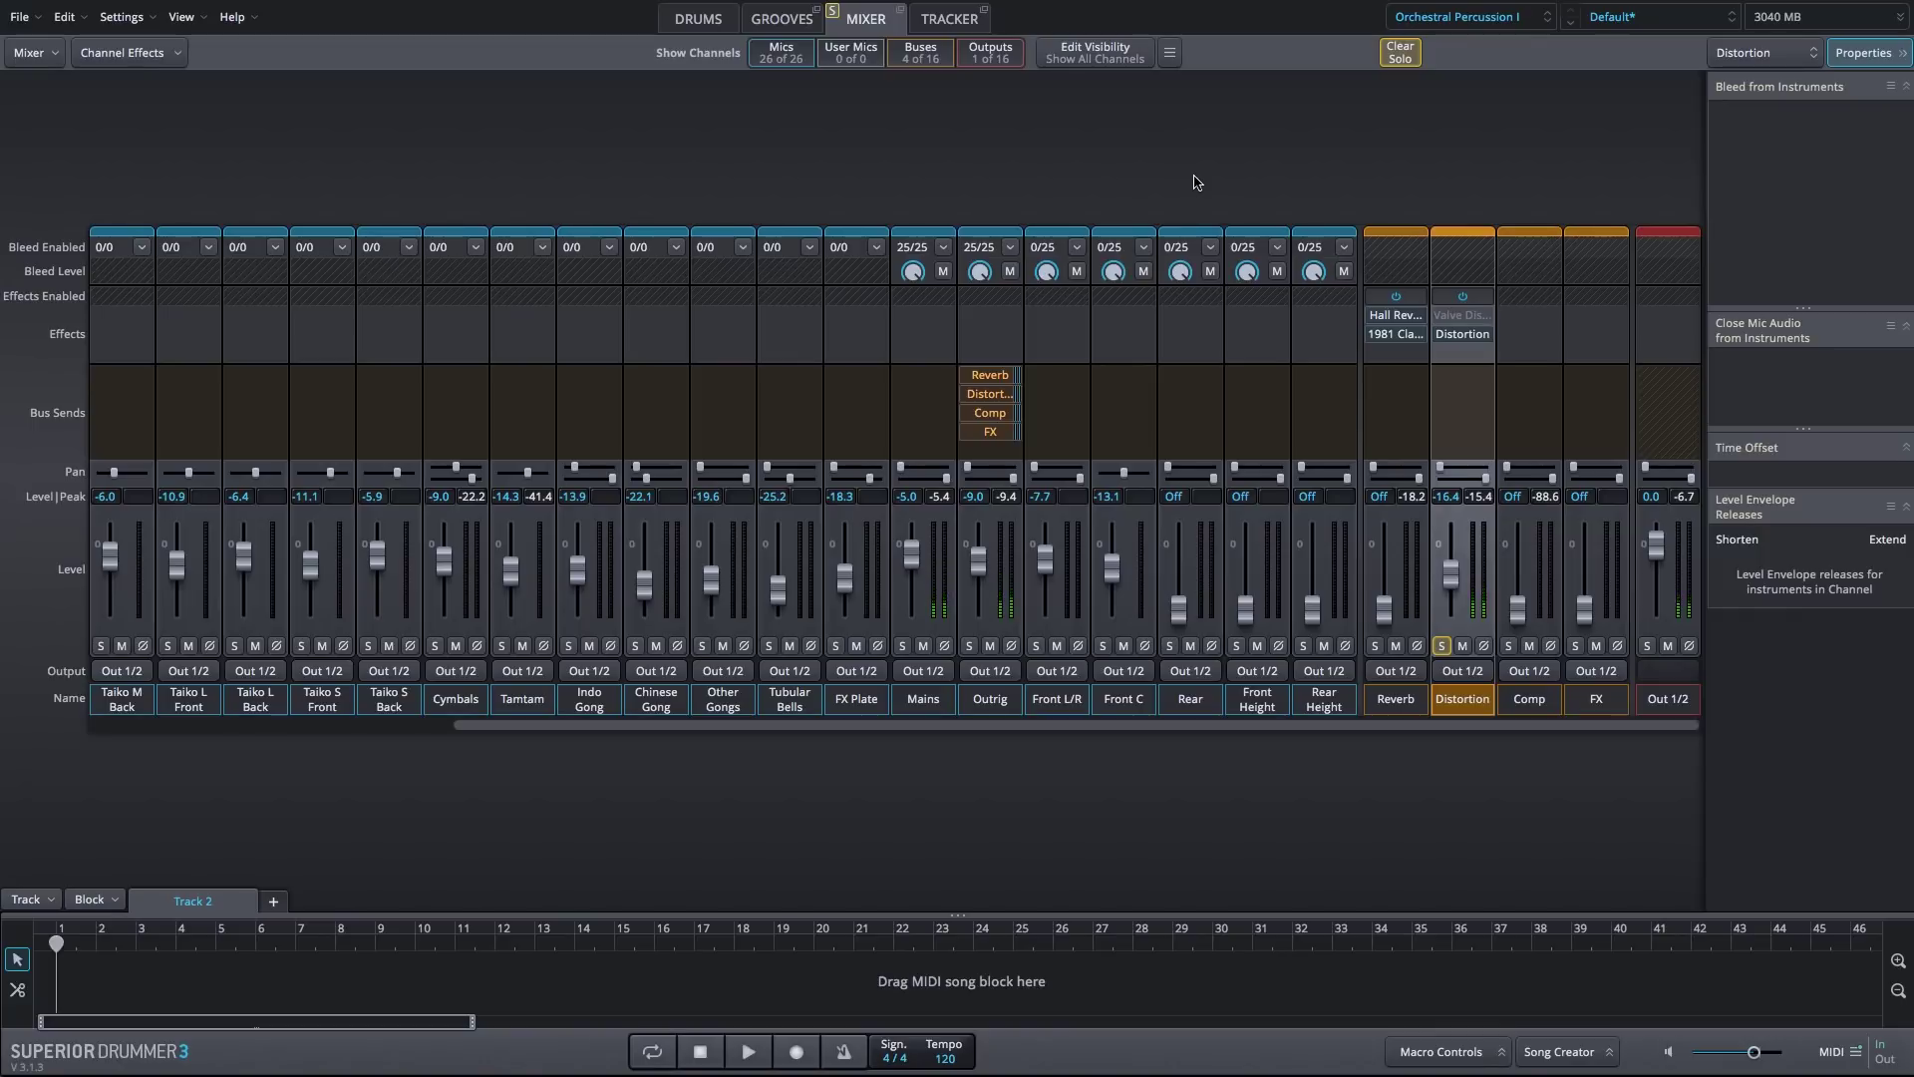
# Compare the two distortion effects, keep only the second active, and audition the unsoloed Distortion bus at -14.3 dB against mute
pyautogui.moveTo(1442, 319)
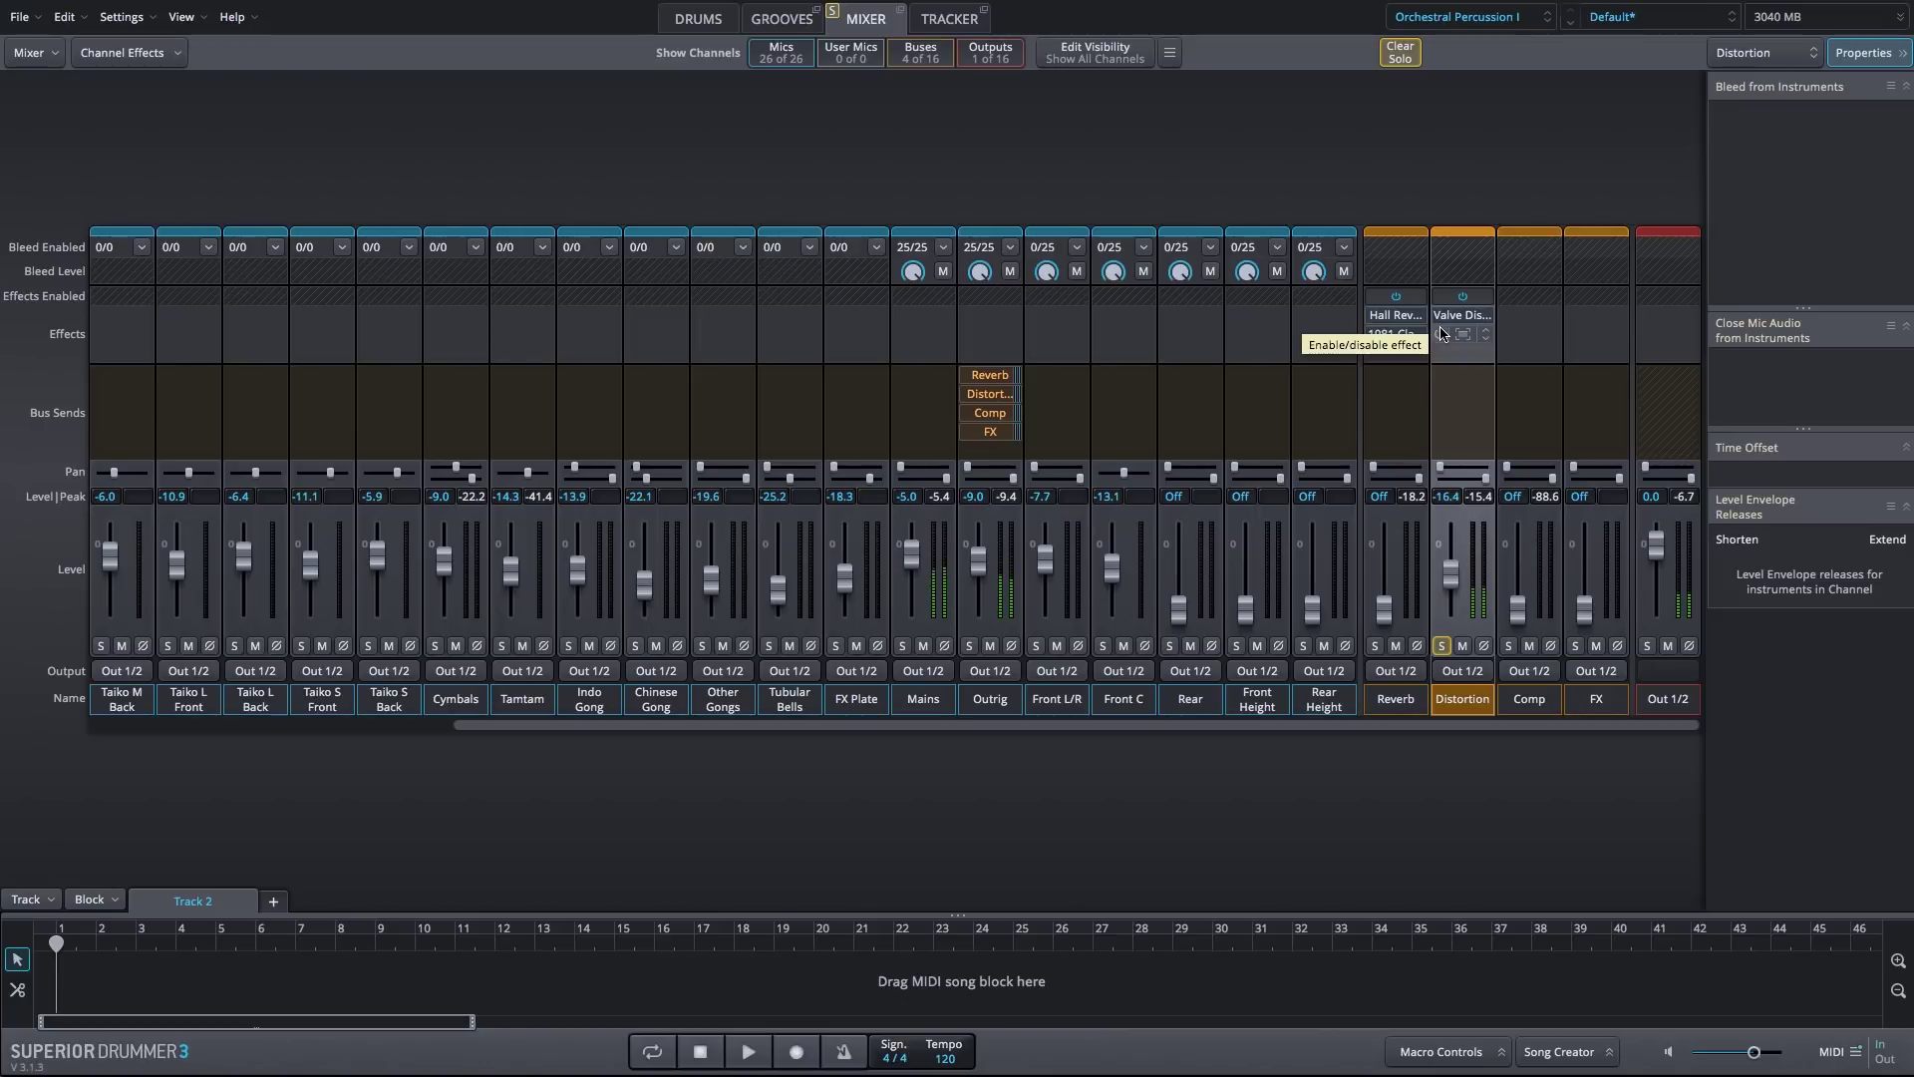
pyautogui.click(1441, 333)
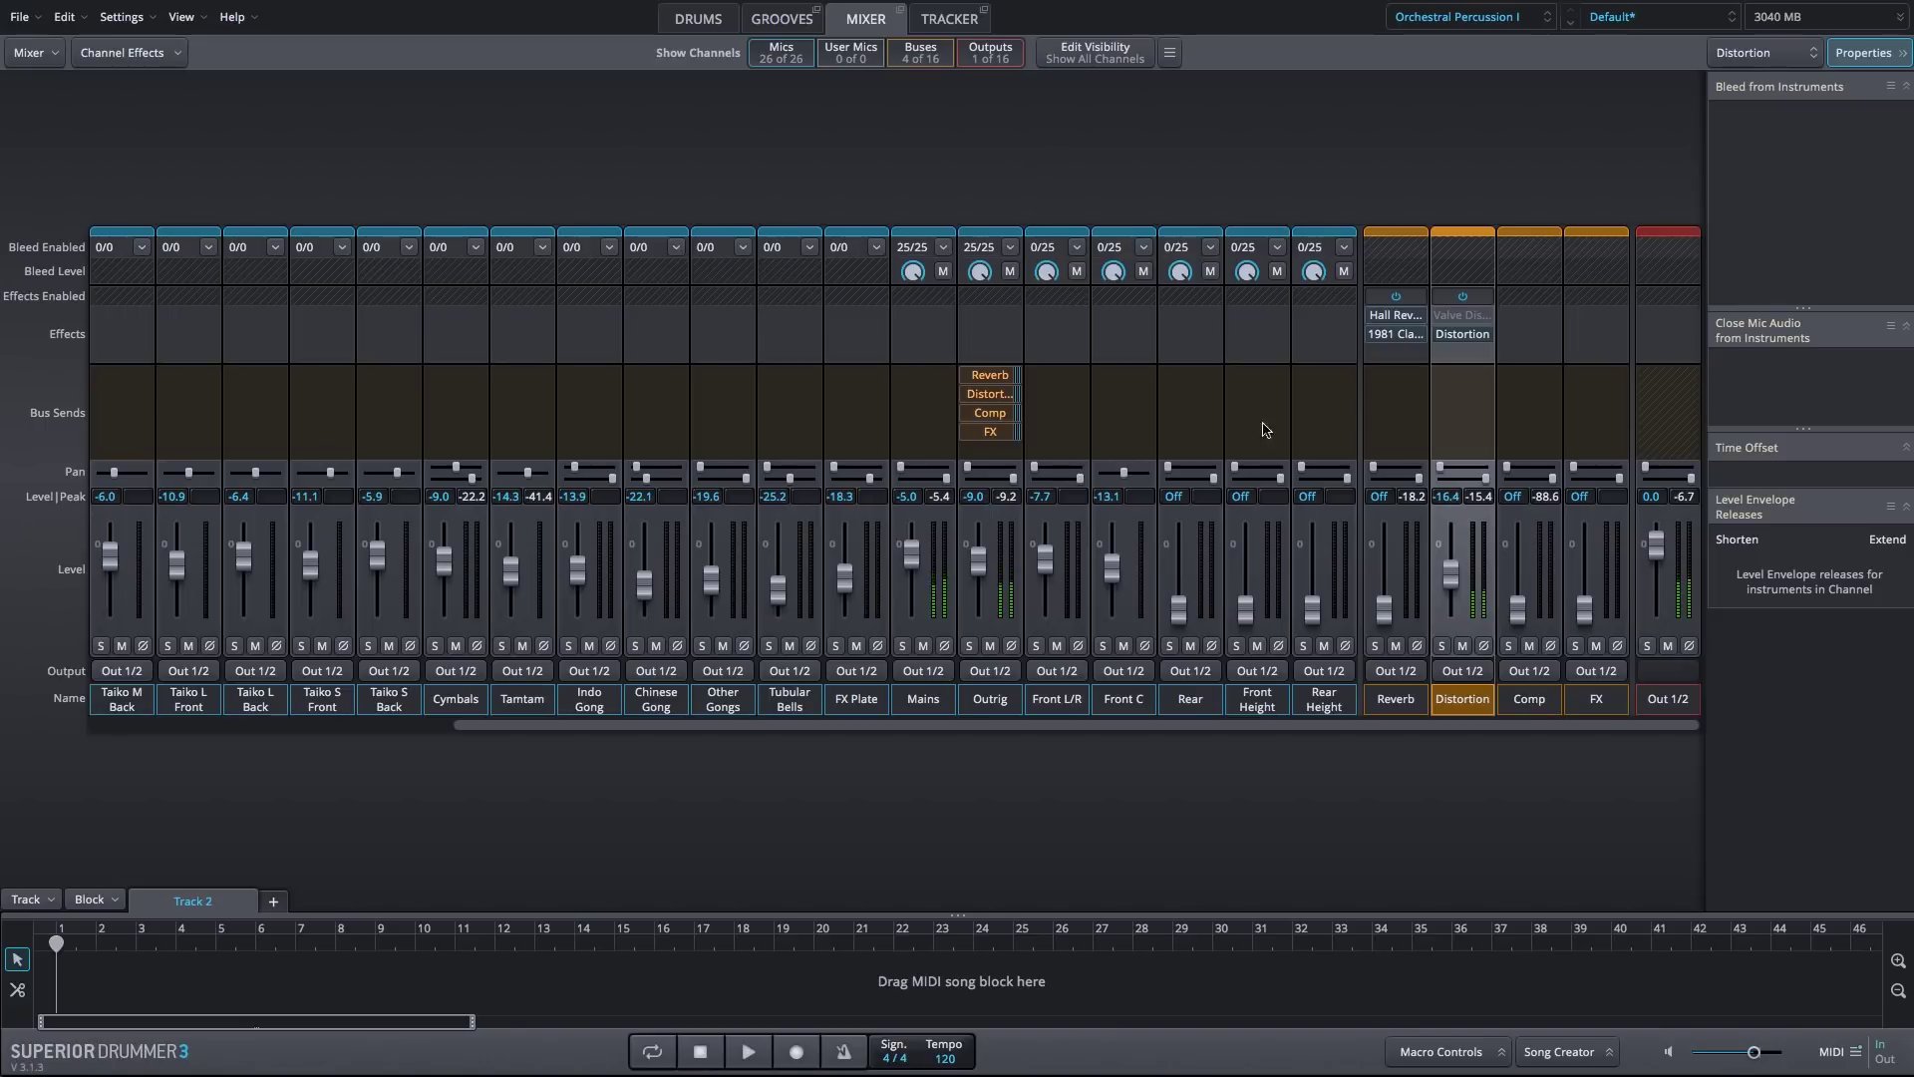
pyautogui.moveTo(1452, 592); pyautogui.dragTo(1450, 582)
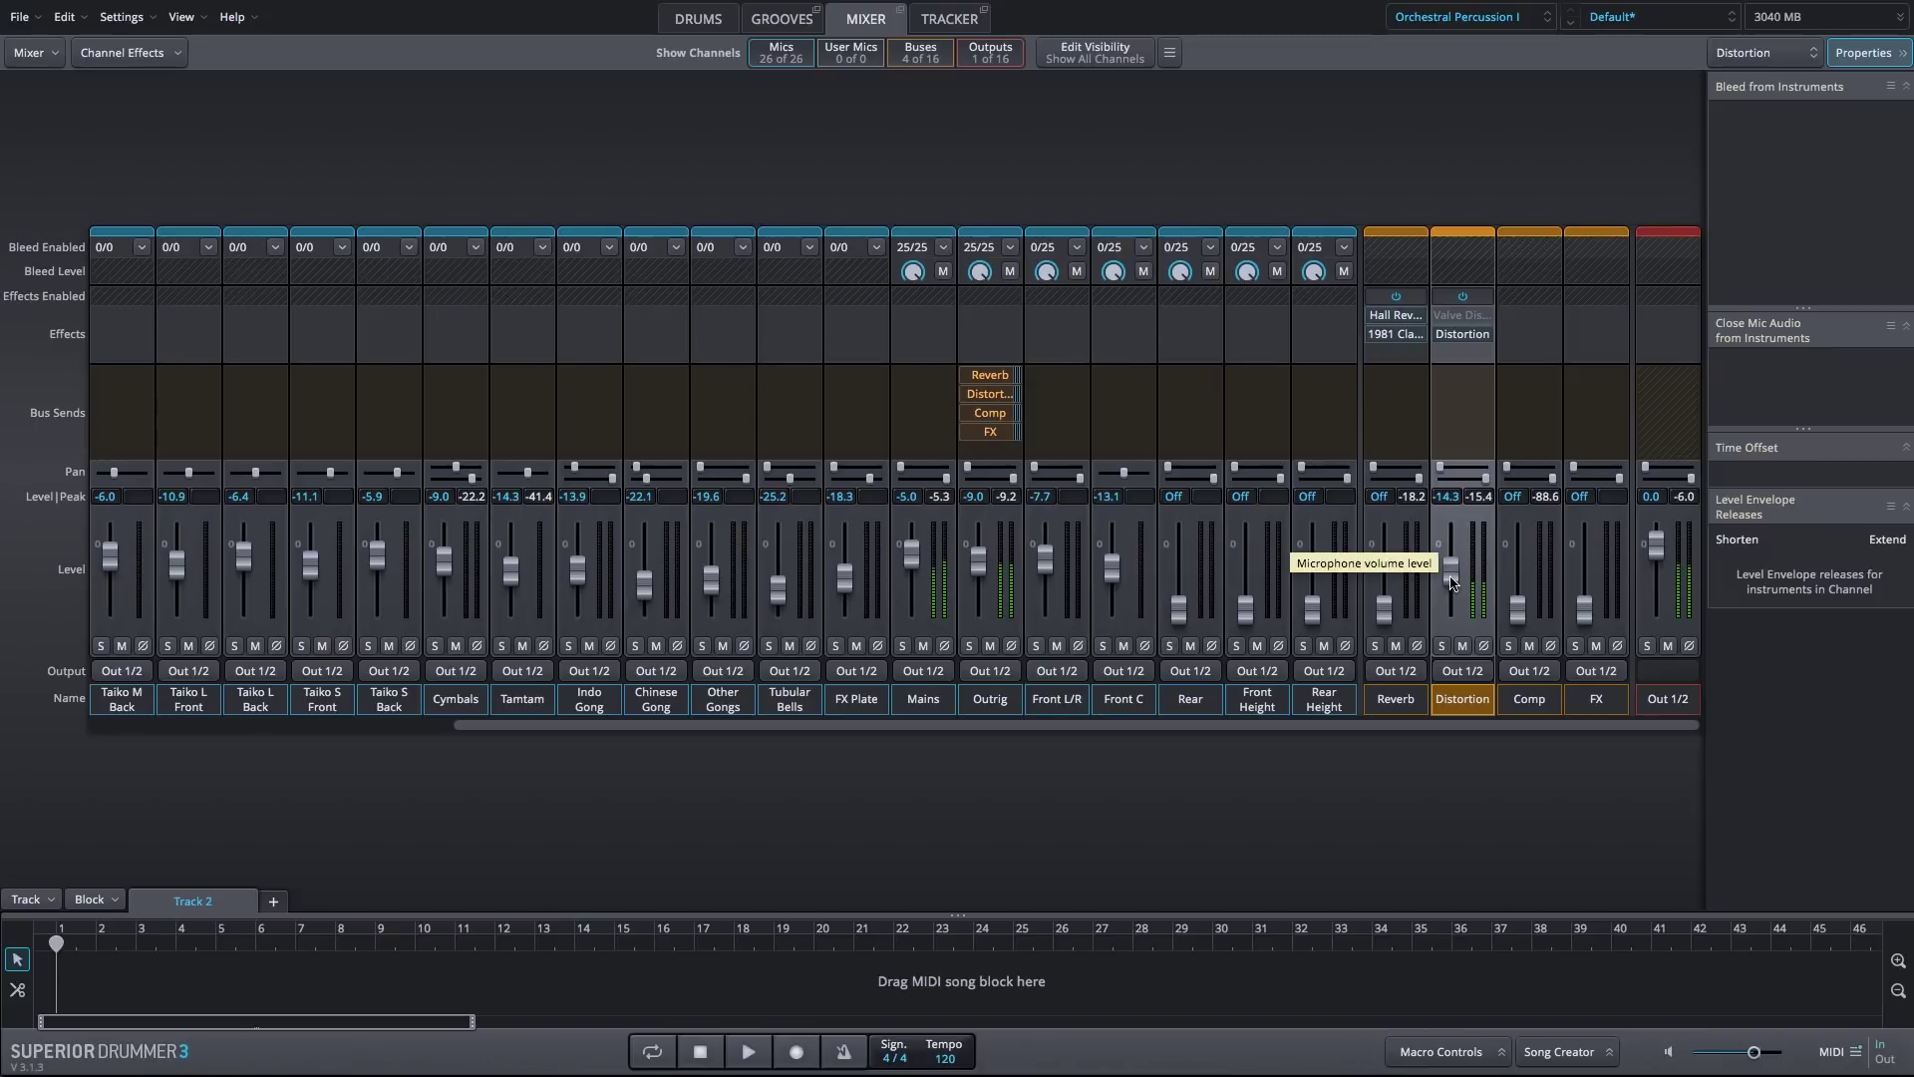
pyautogui.click(1462, 647)
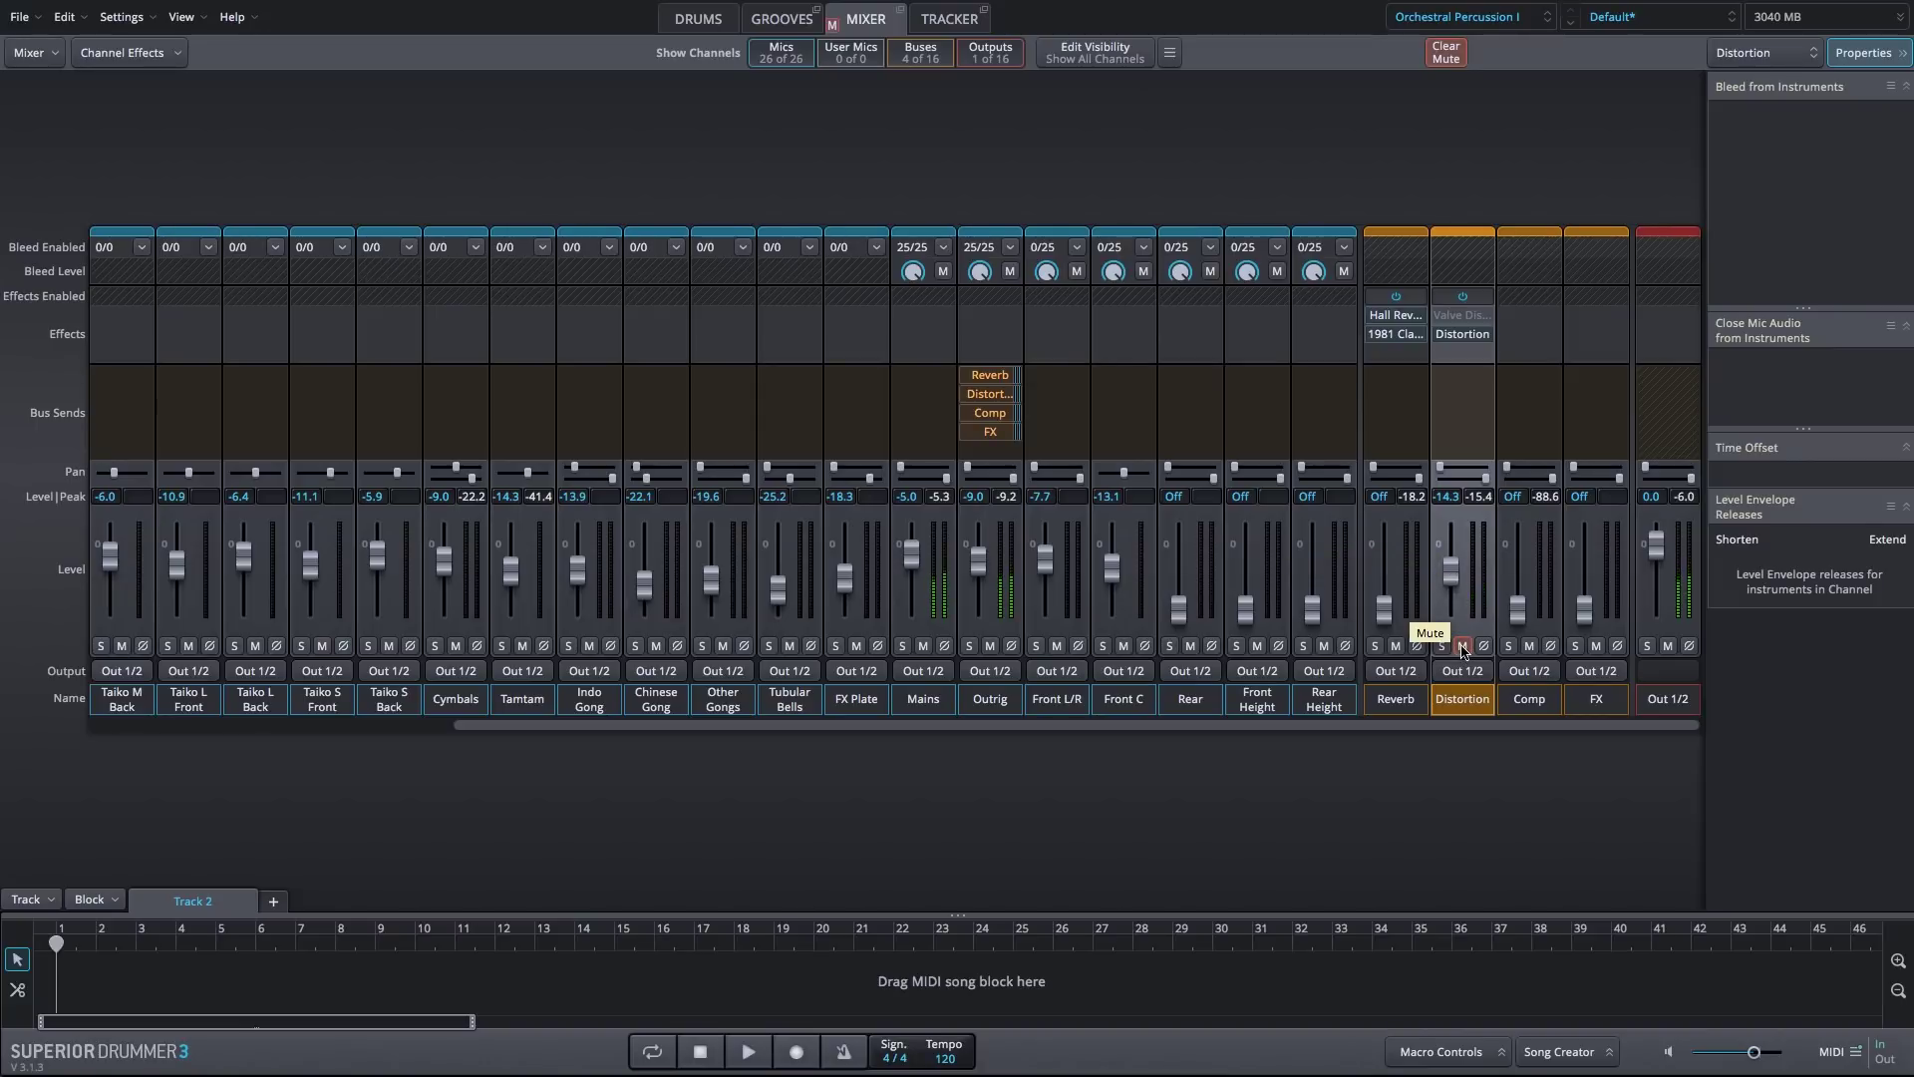
pyautogui.click(1462, 646)
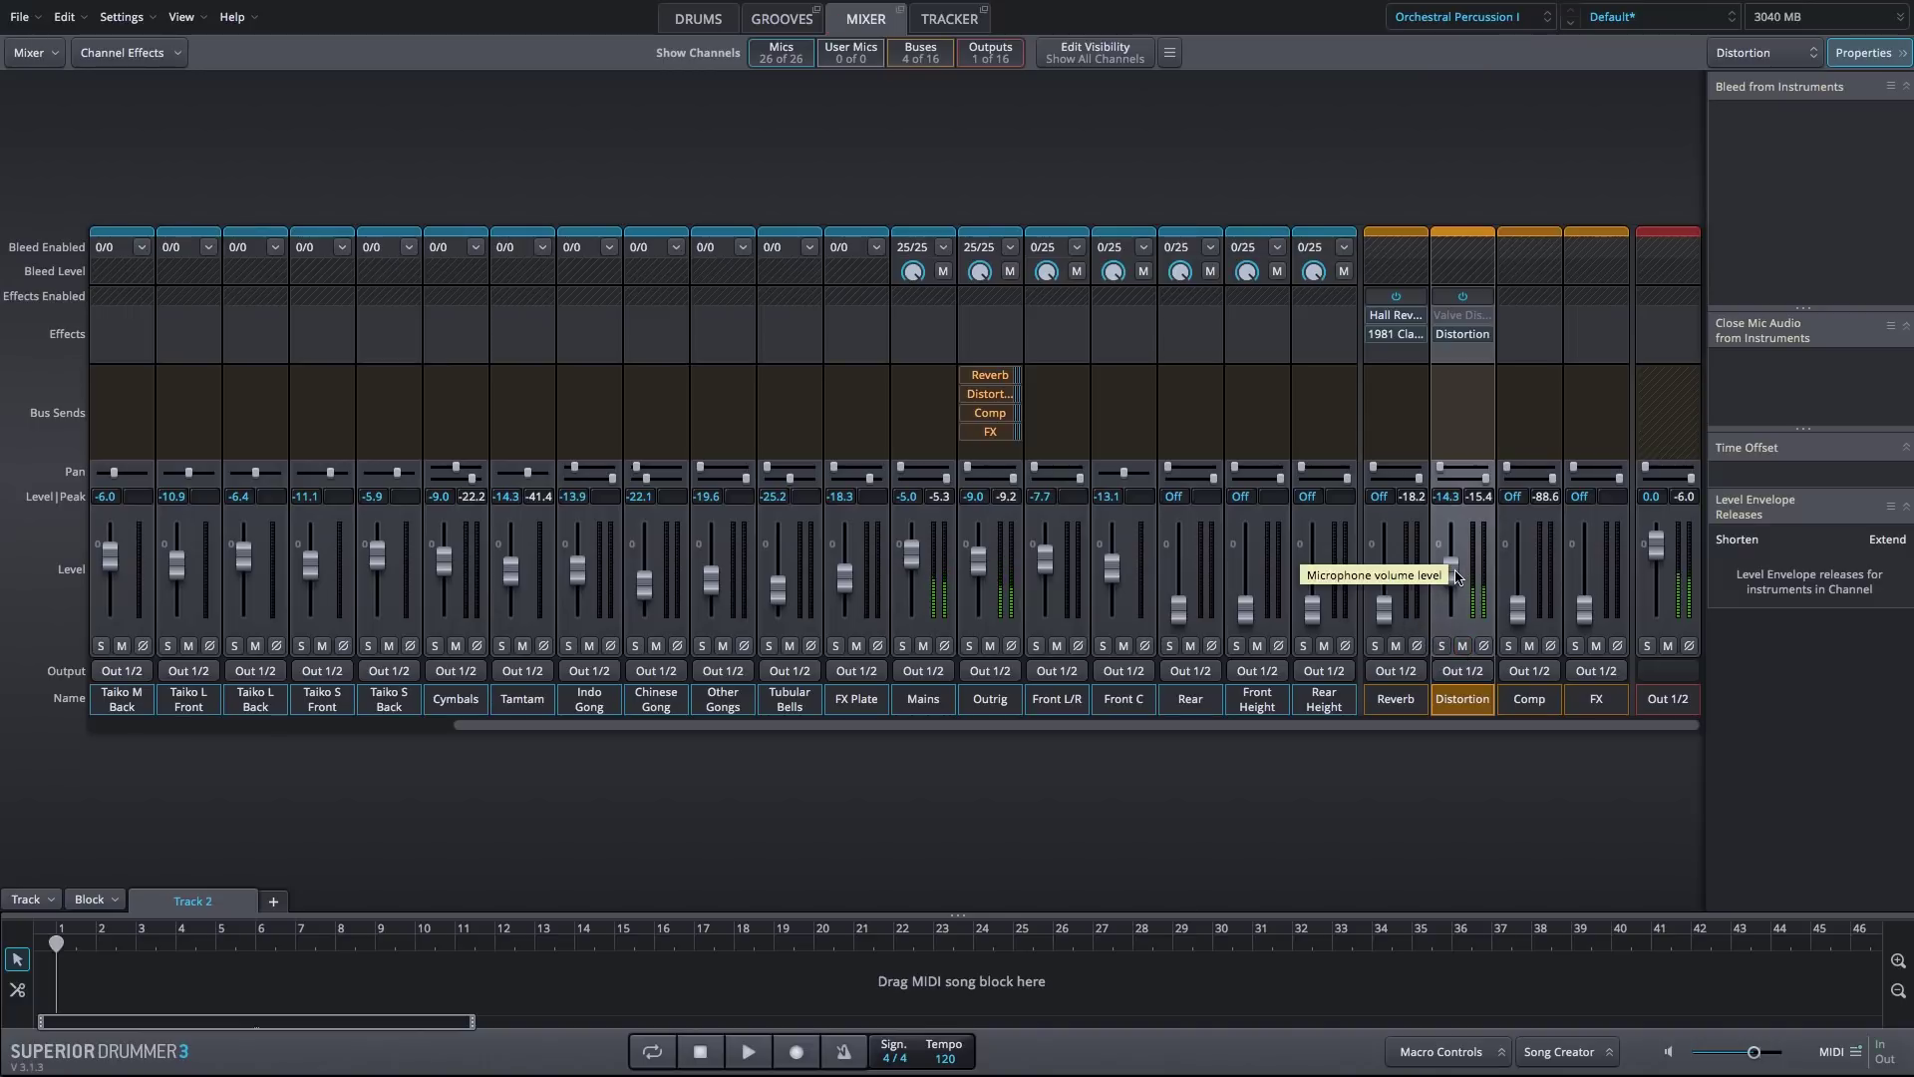
# Set the Distortion bus to -17.4 dB and the Reverb bus to -9.5 dB, and mute both buses
pyautogui.moveTo(1455, 578); pyautogui.dragTo(1452, 582)
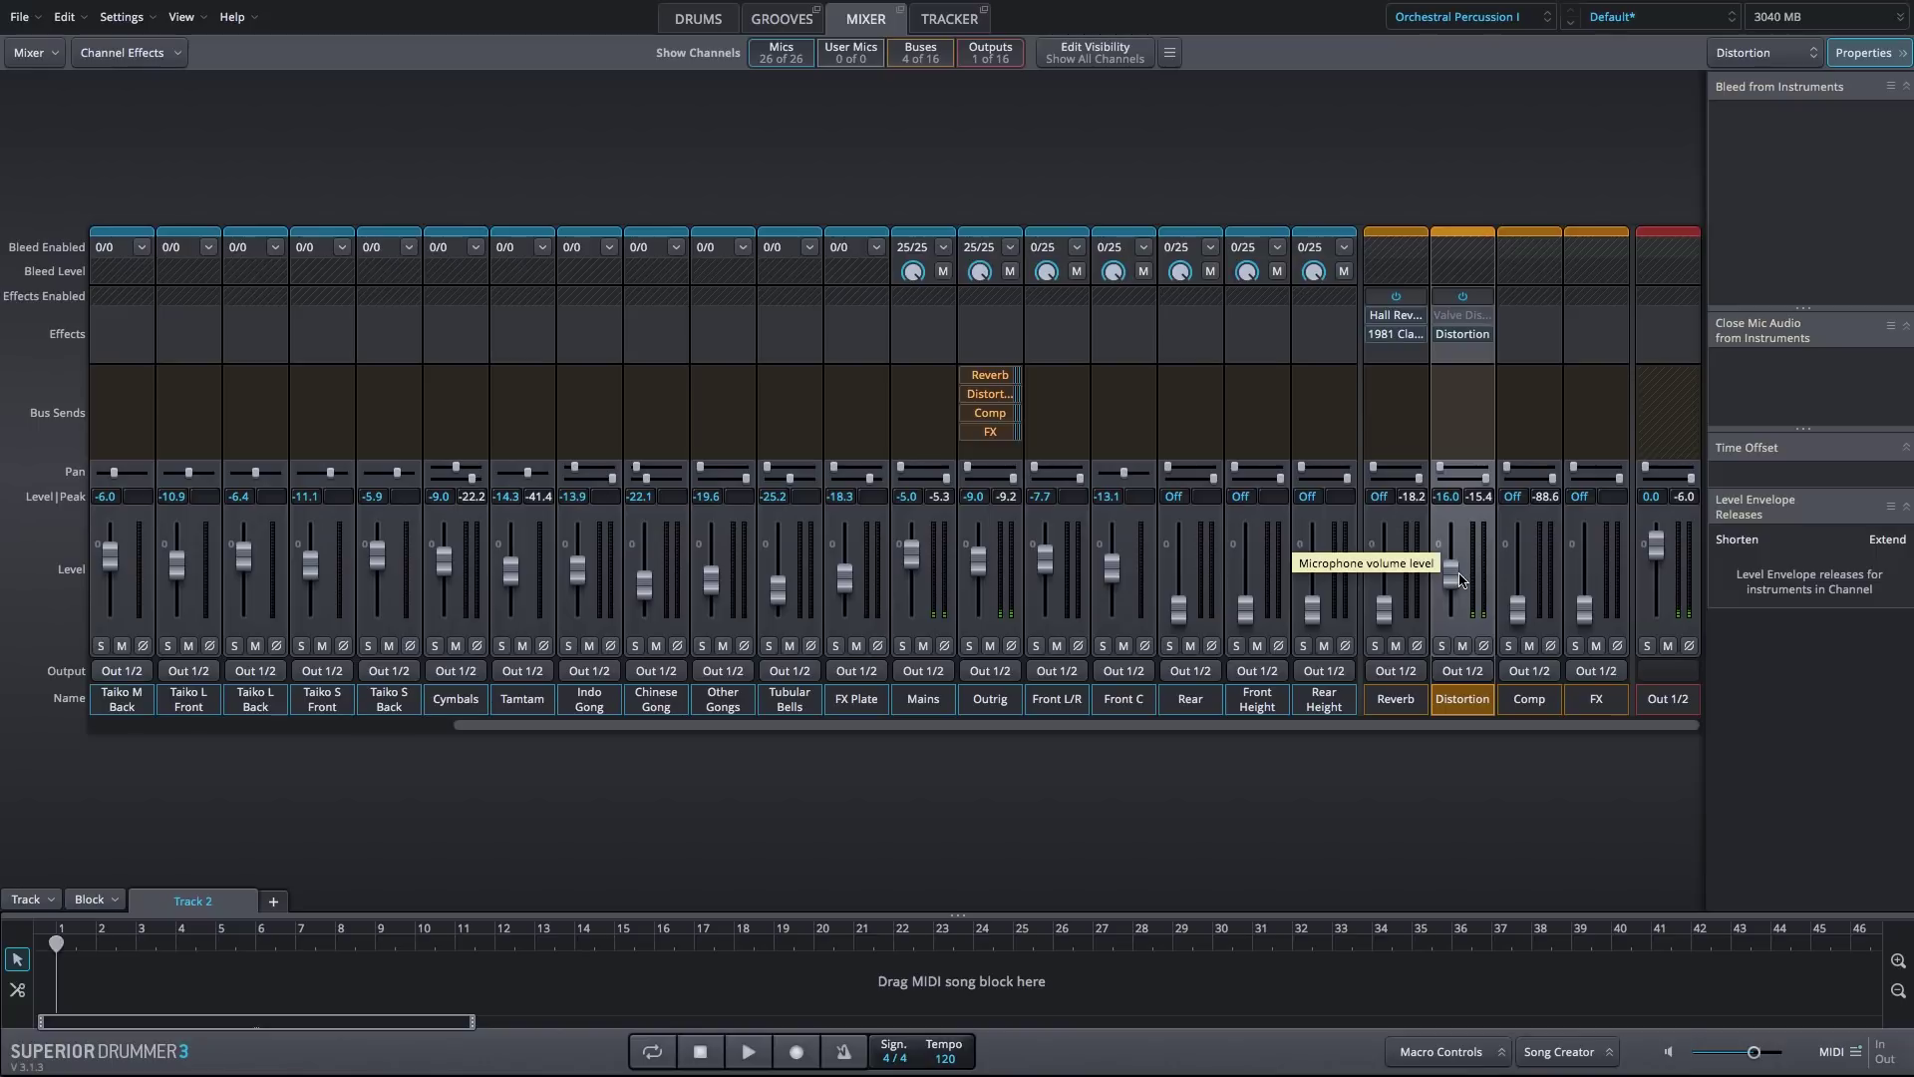
pyautogui.moveTo(1453, 584); pyautogui.dragTo(1388, 580)
pyautogui.click(1462, 646)
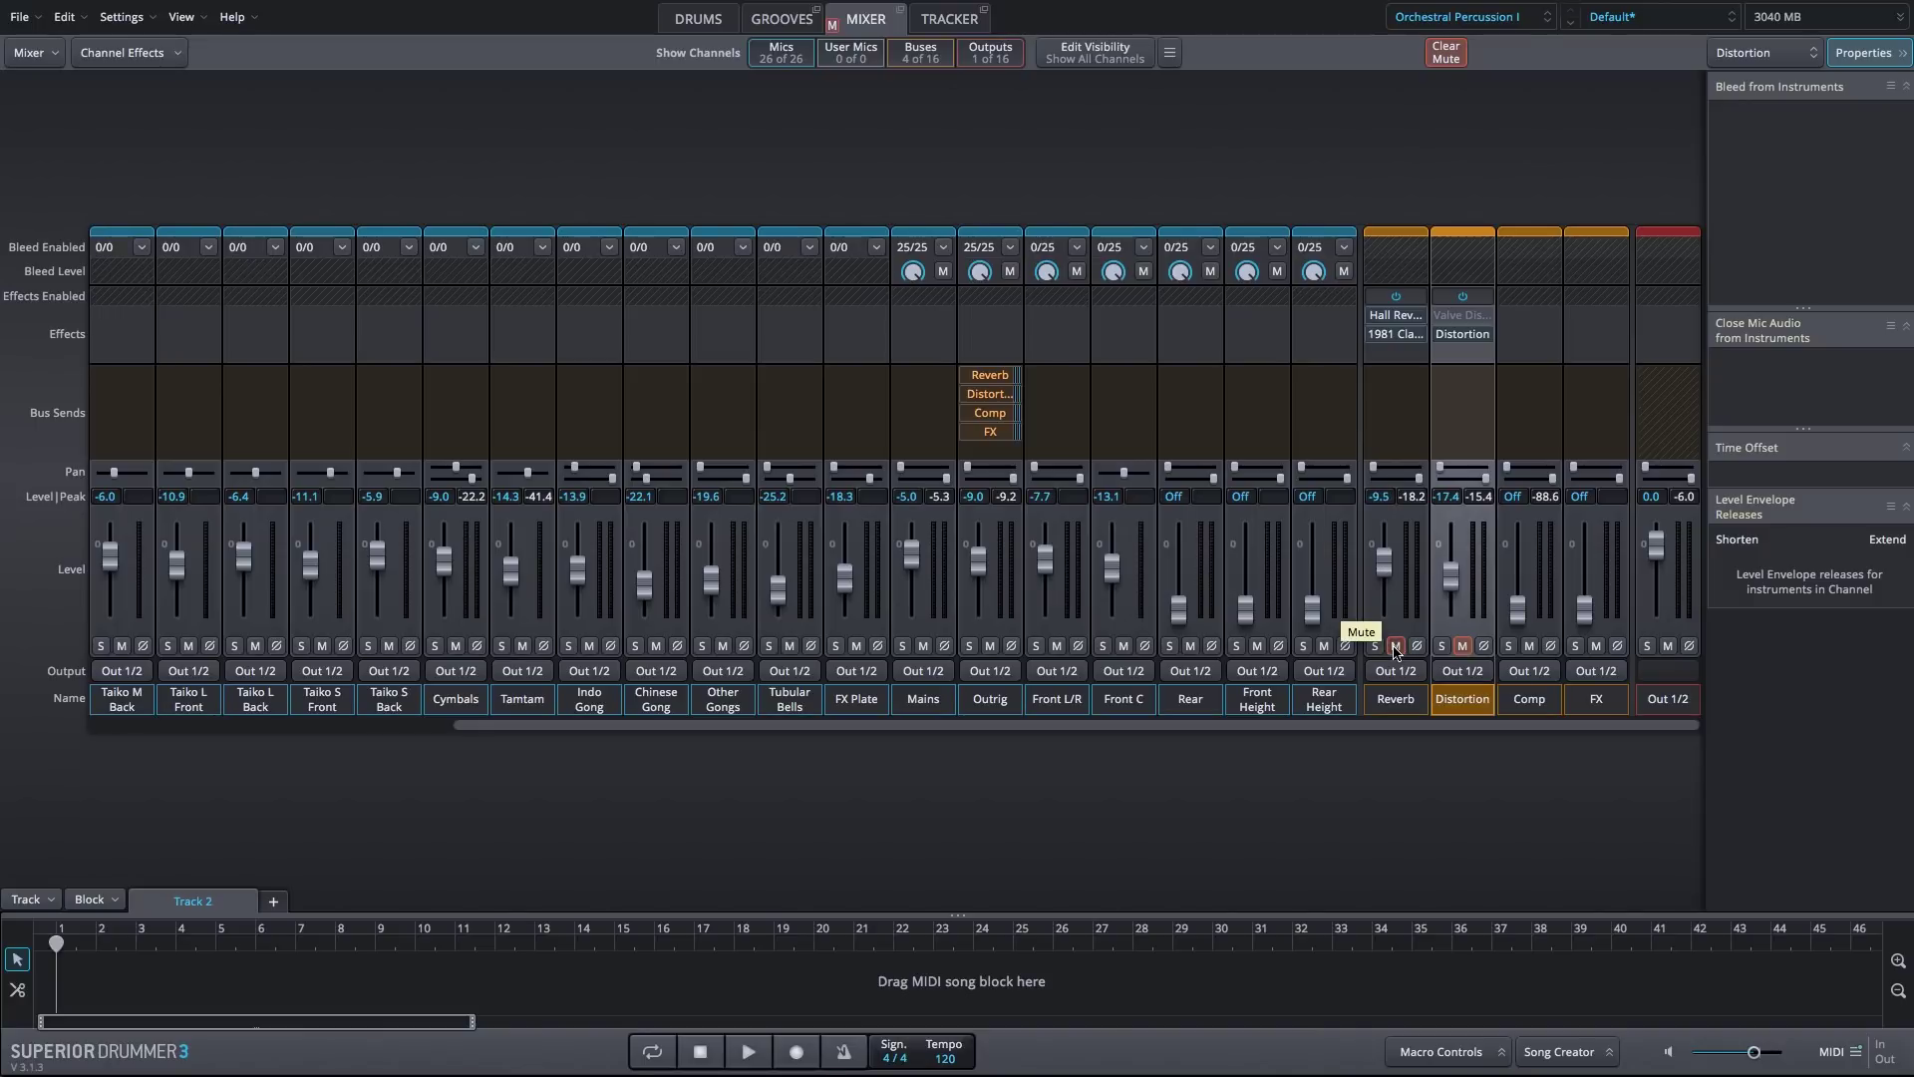
# Insert a Compressor/Limiter on the Comp bus with threshold -25.8 dB, ratio 8.16:1, attack 0.89 ms and release 331 ms
pyautogui.click(1532, 702)
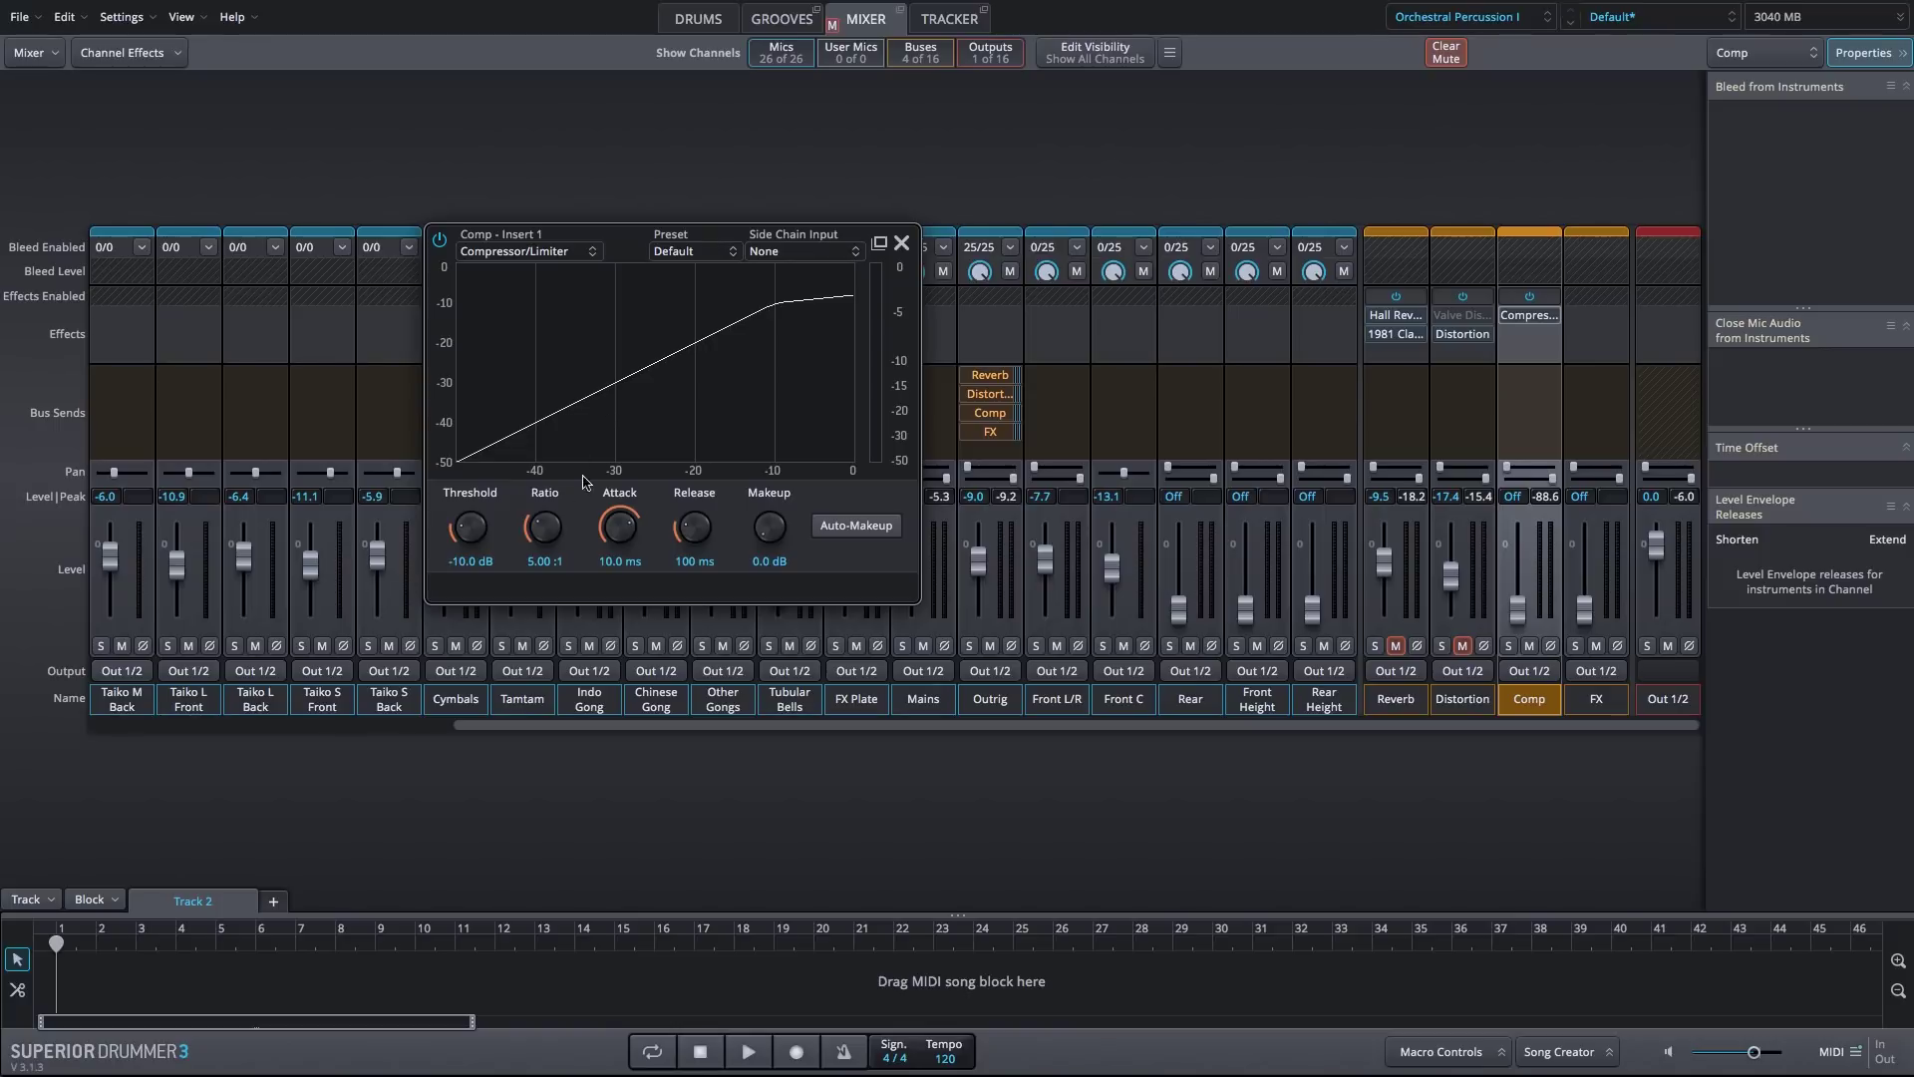
pyautogui.moveTo(473, 543); pyautogui.dragTo(473, 479)
pyautogui.moveTo(535, 539); pyautogui.dragTo(536, 503)
pyautogui.moveTo(542, 496); pyautogui.dragTo(542, 492)
pyautogui.moveTo(624, 528); pyautogui.dragTo(698, 454)
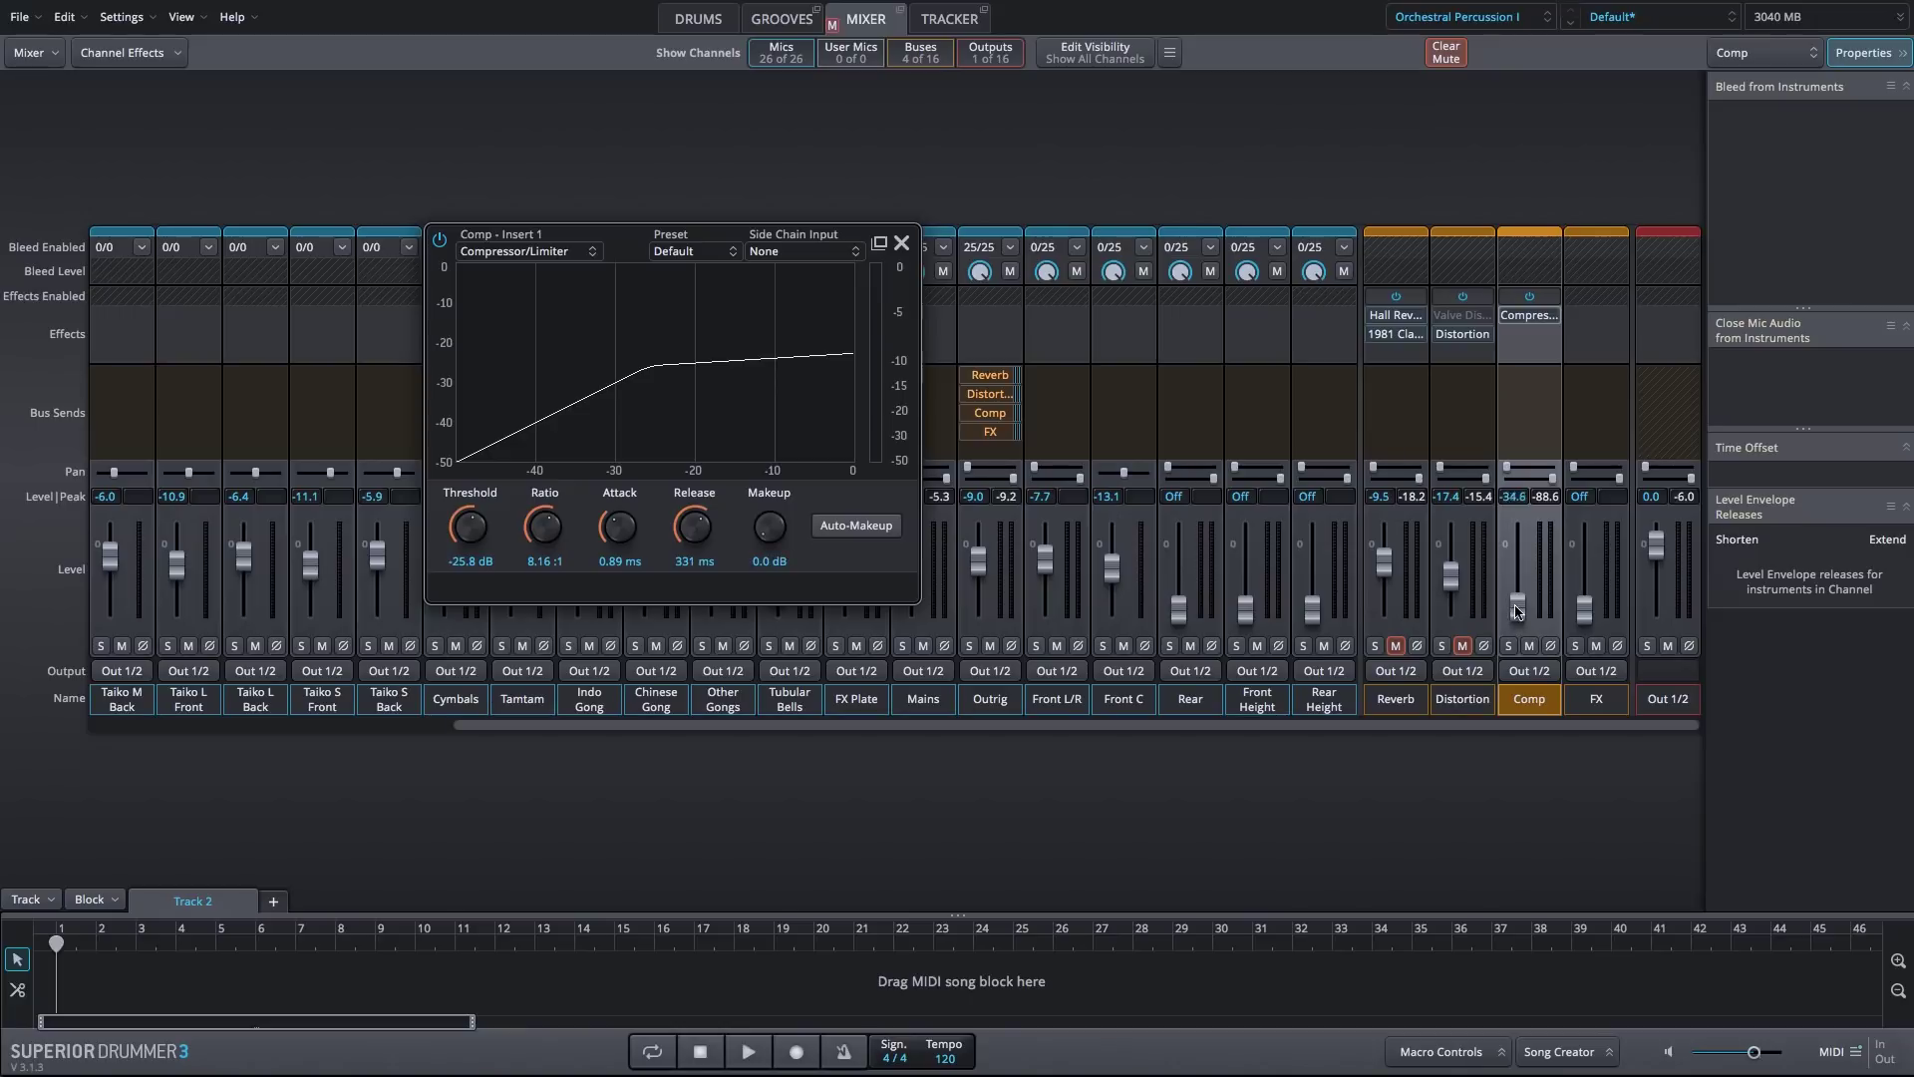
# Raise the Comp bus to -10.5 dB, compare its compressor with bypass, and enable Auto-Makeup
pyautogui.moveTo(1517, 611); pyautogui.dragTo(1519, 566)
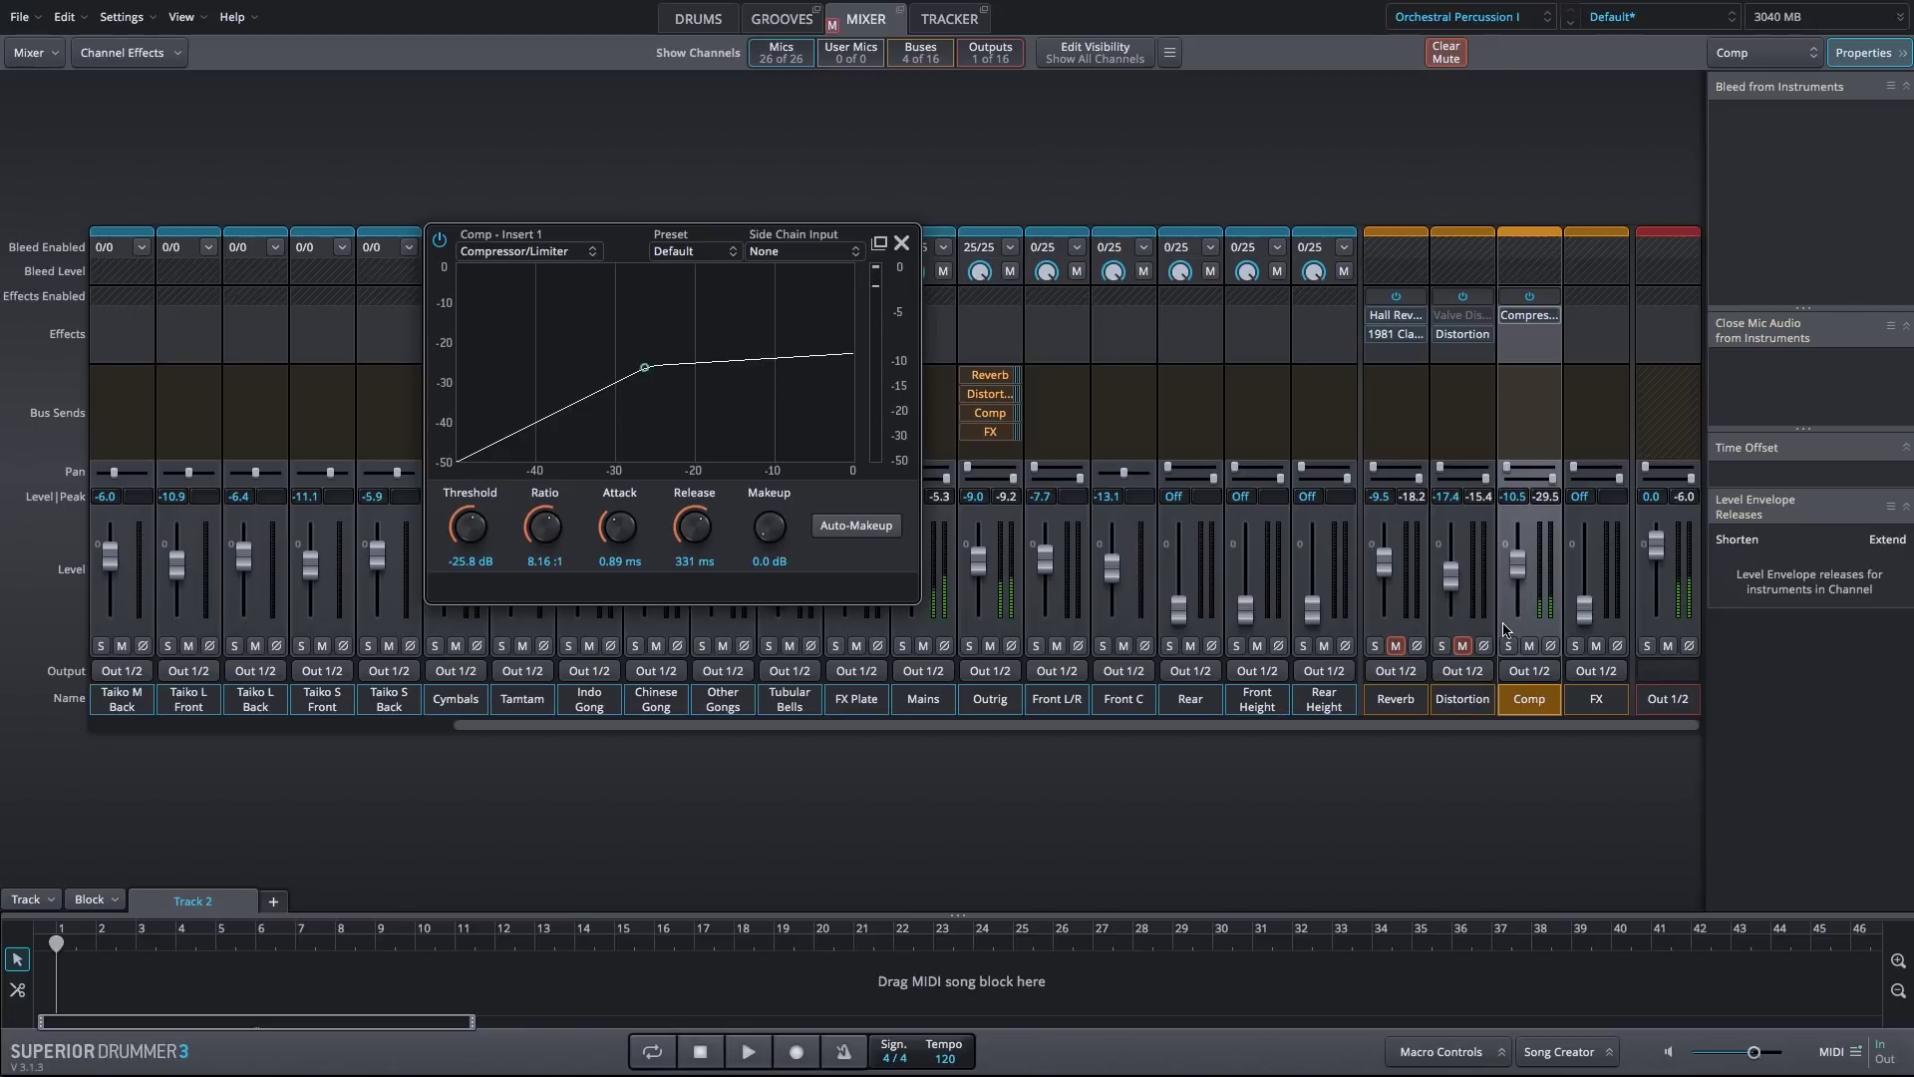
pyautogui.click(440, 241)
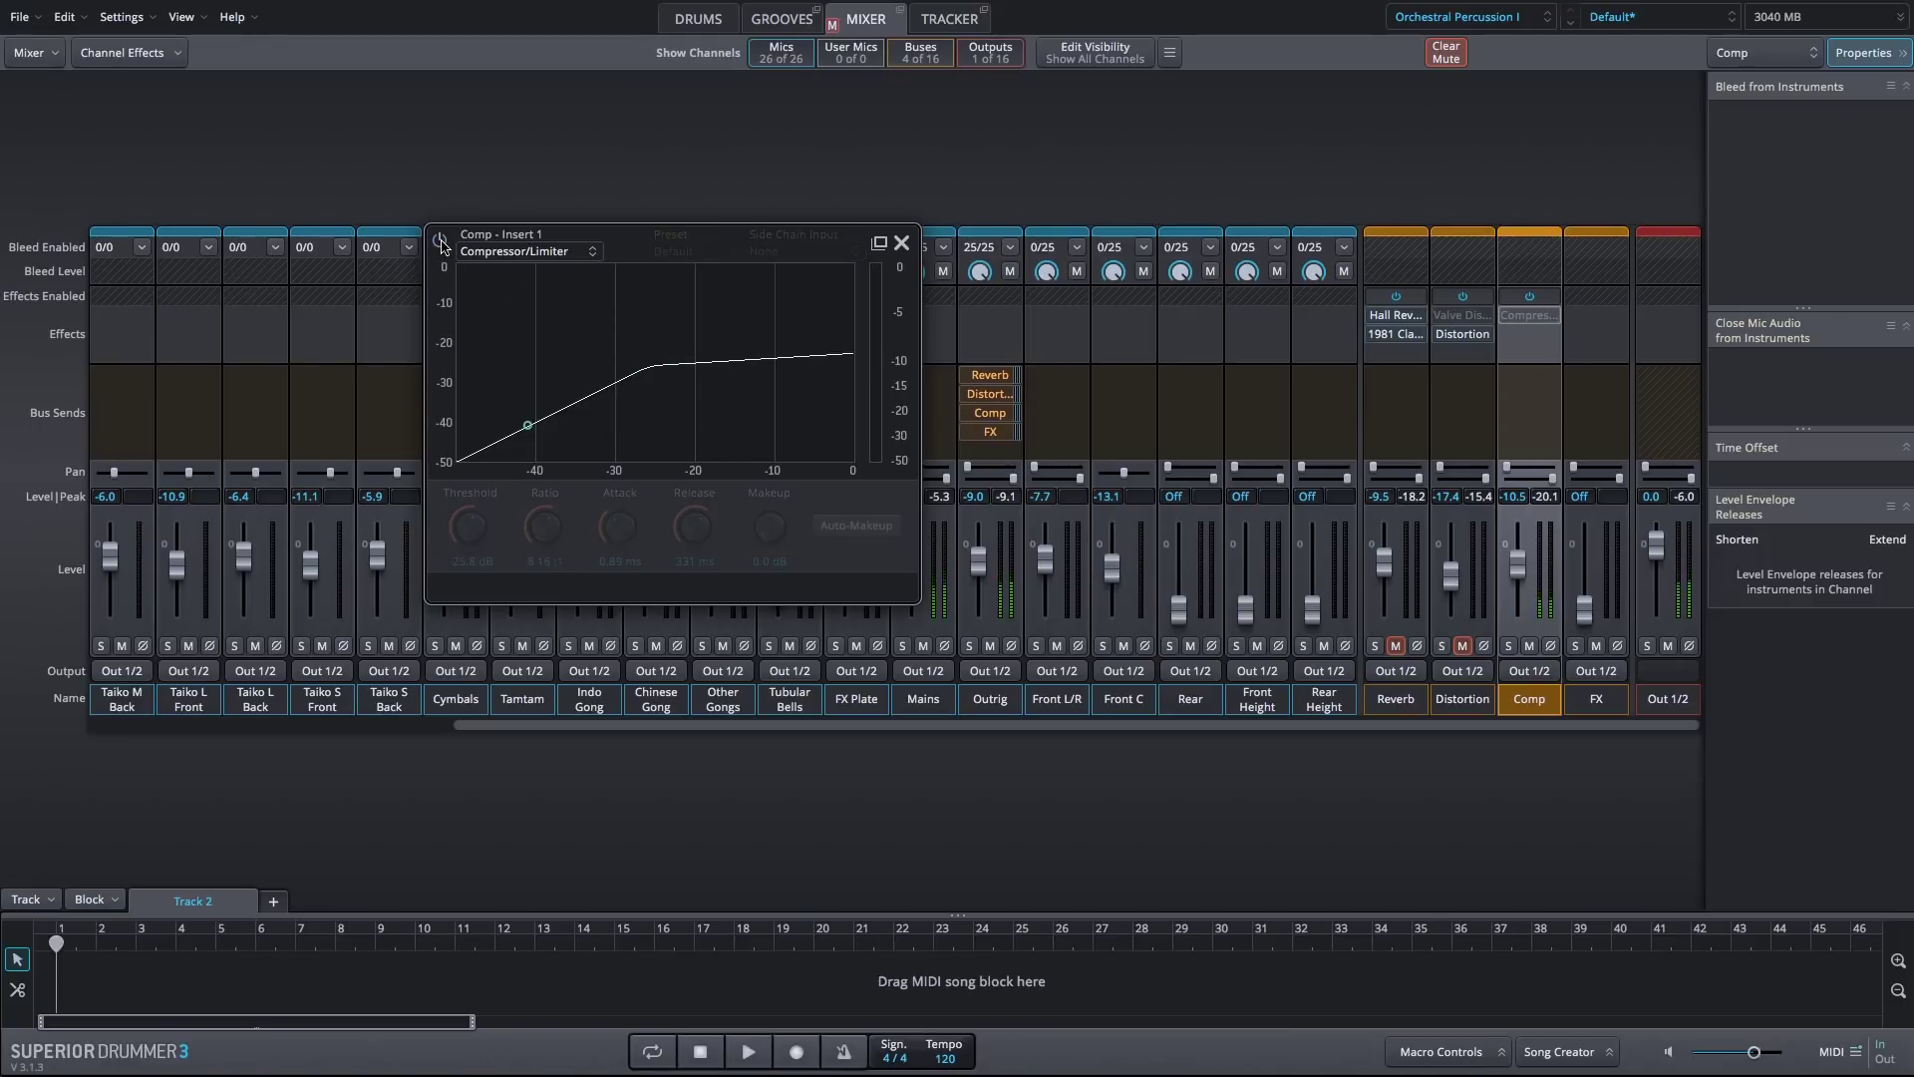
pyautogui.click(440, 241)
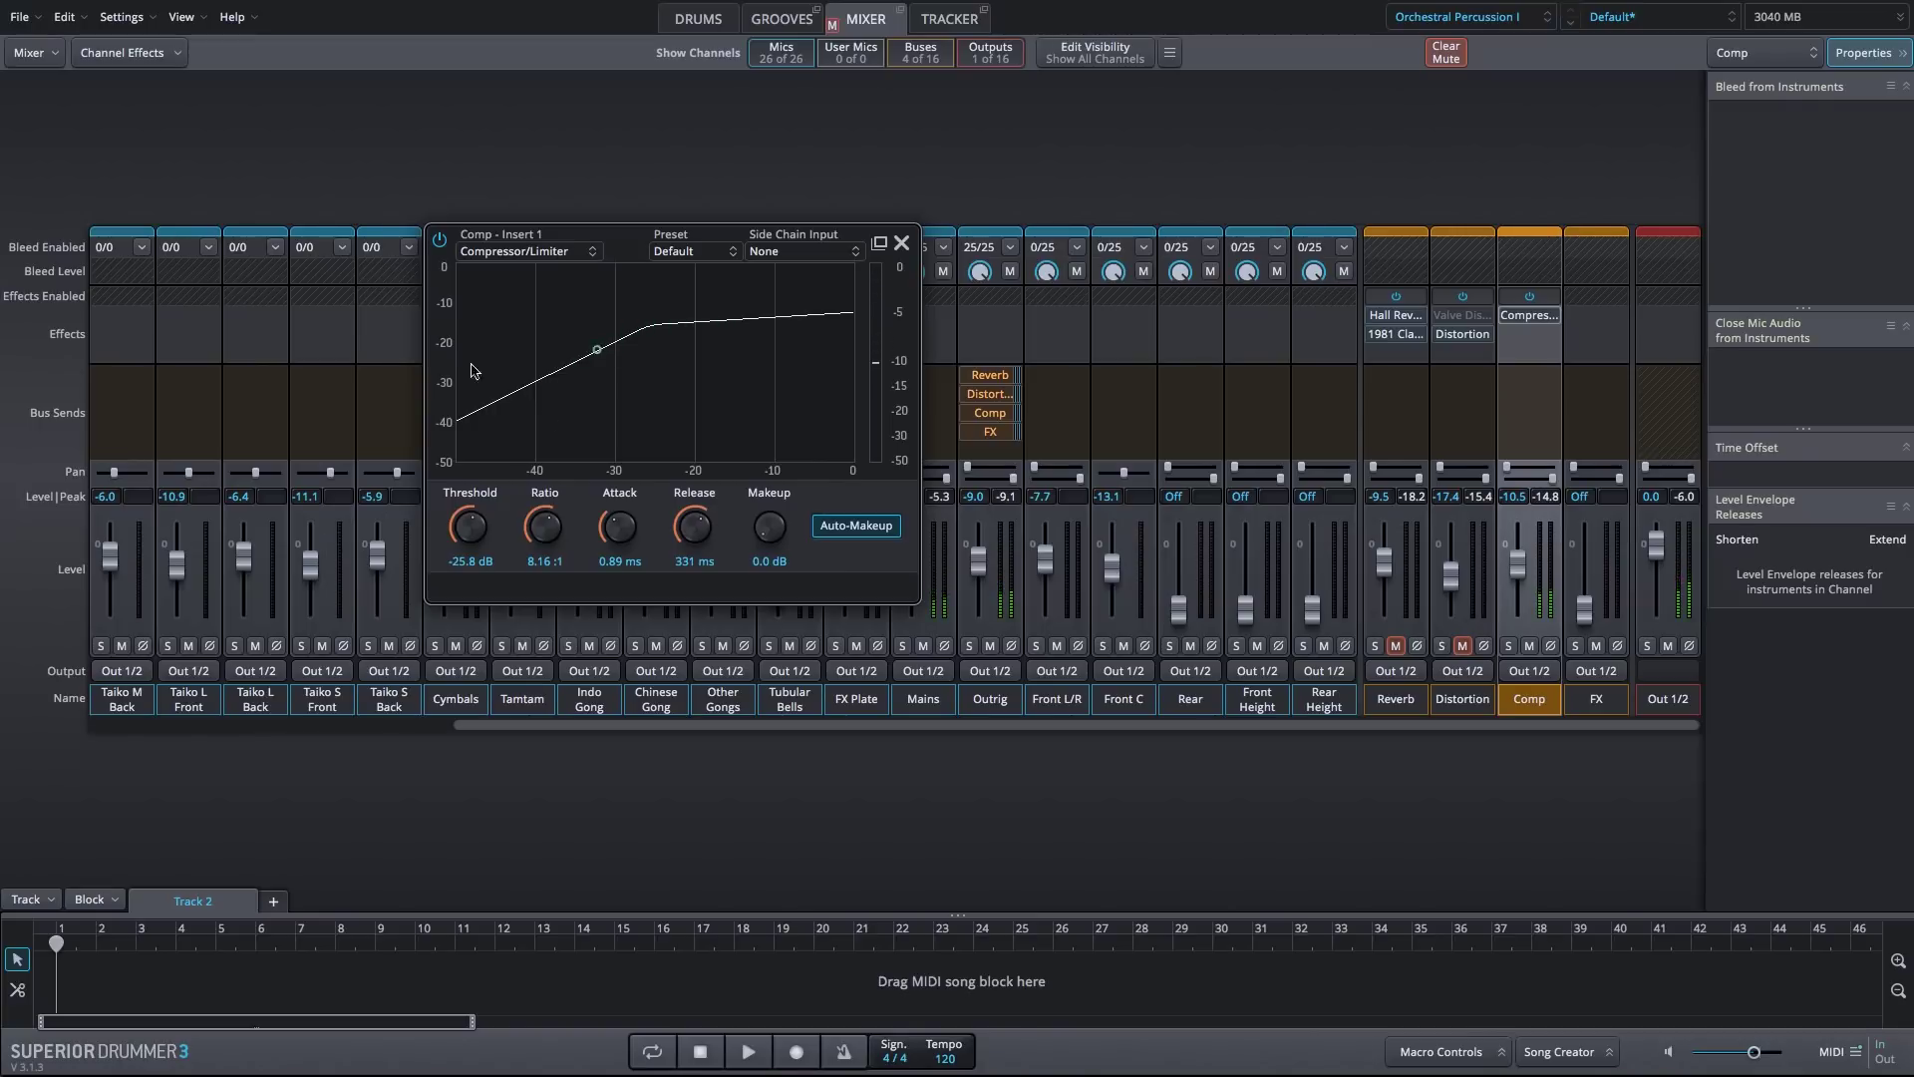
# Compare the Auto-Makeup compression with bypass, leave it active, and close the compressor and mute the Comp bus
pyautogui.click(440, 241)
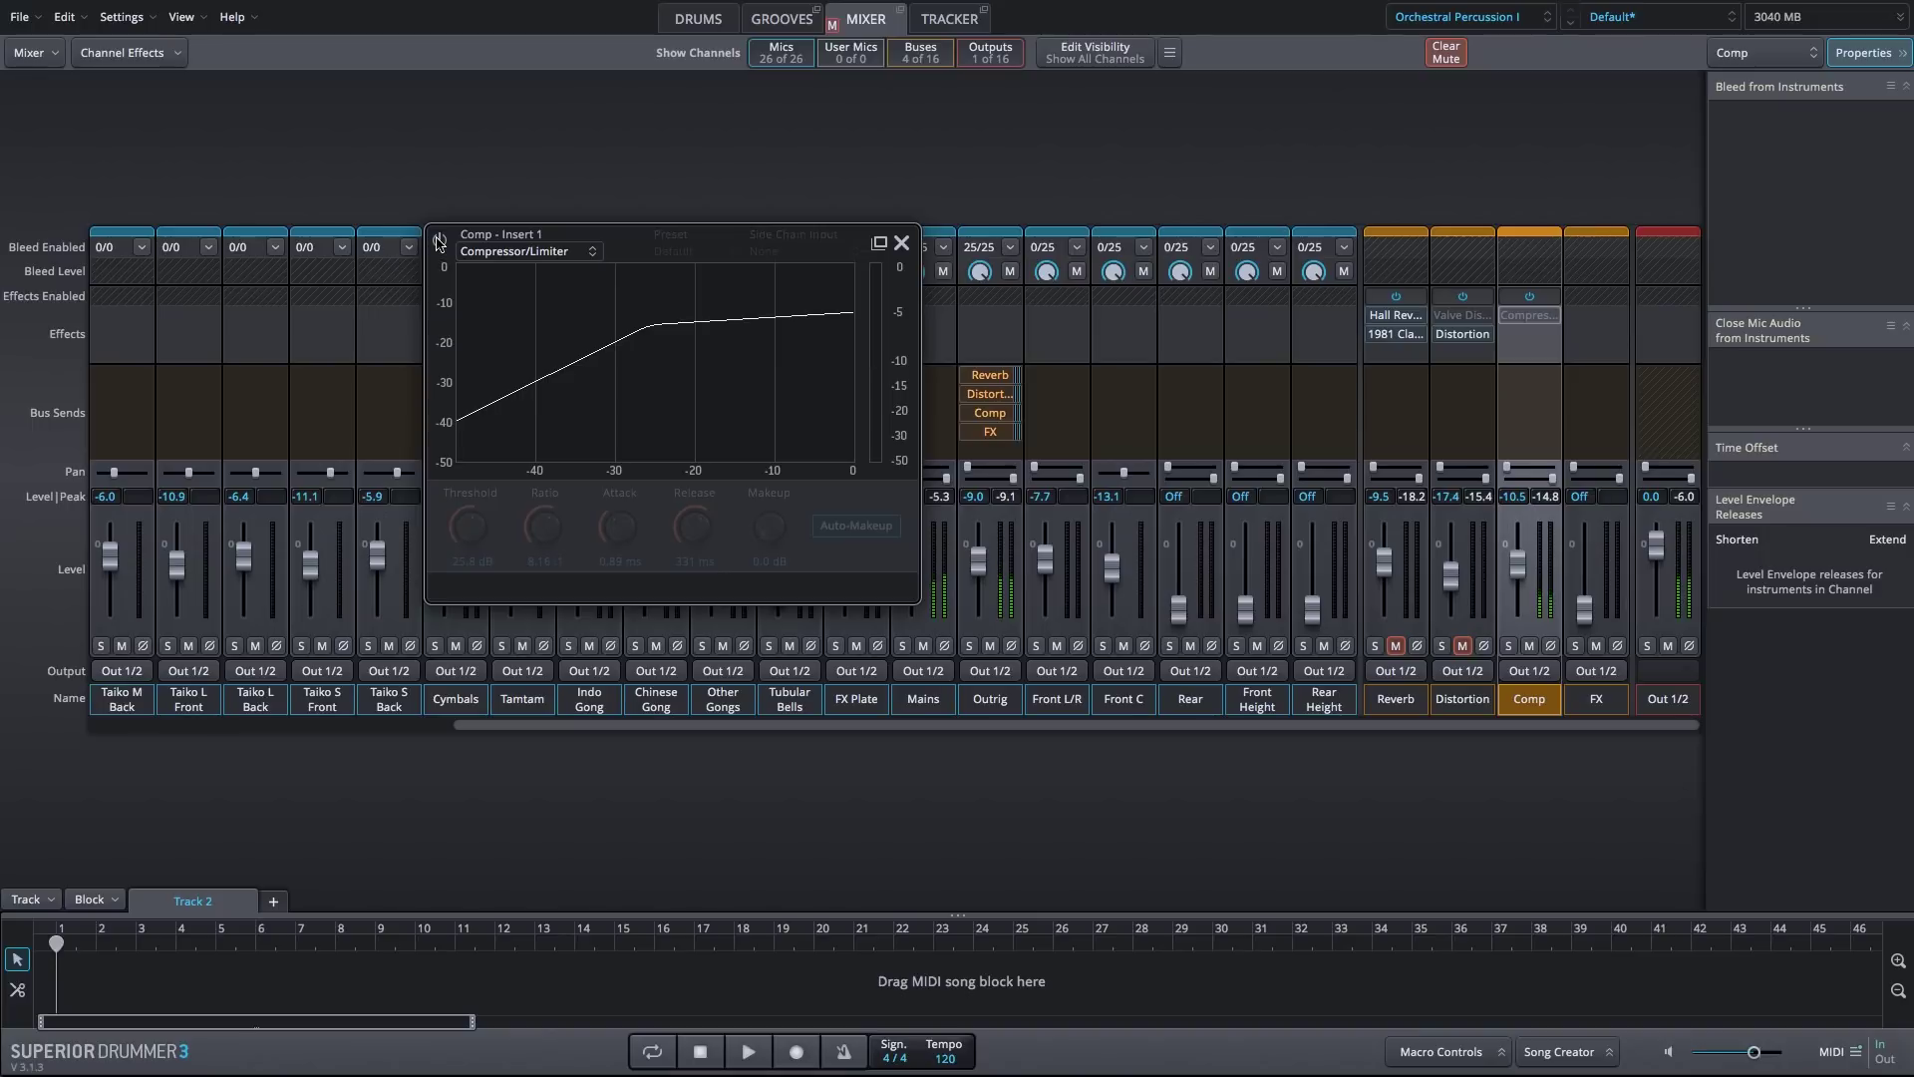
pyautogui.click(440, 242)
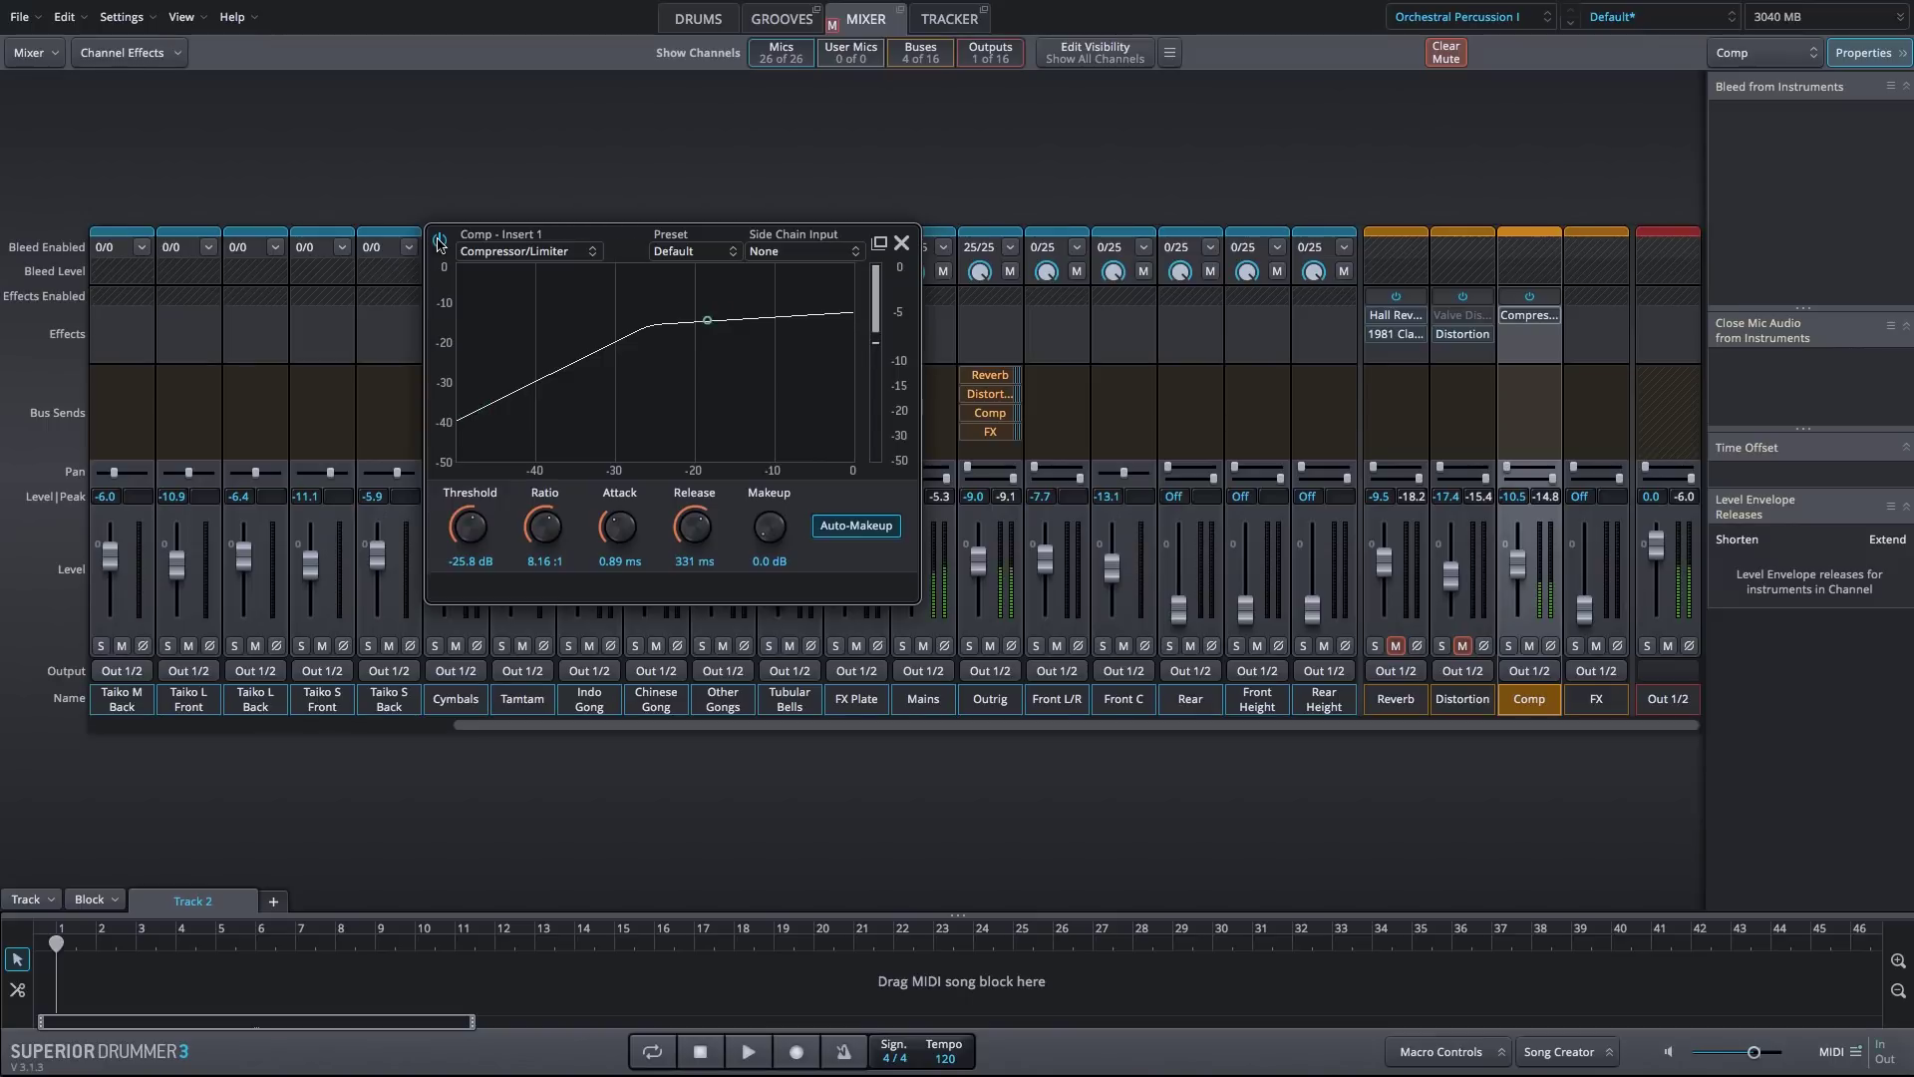
pyautogui.click(440, 241)
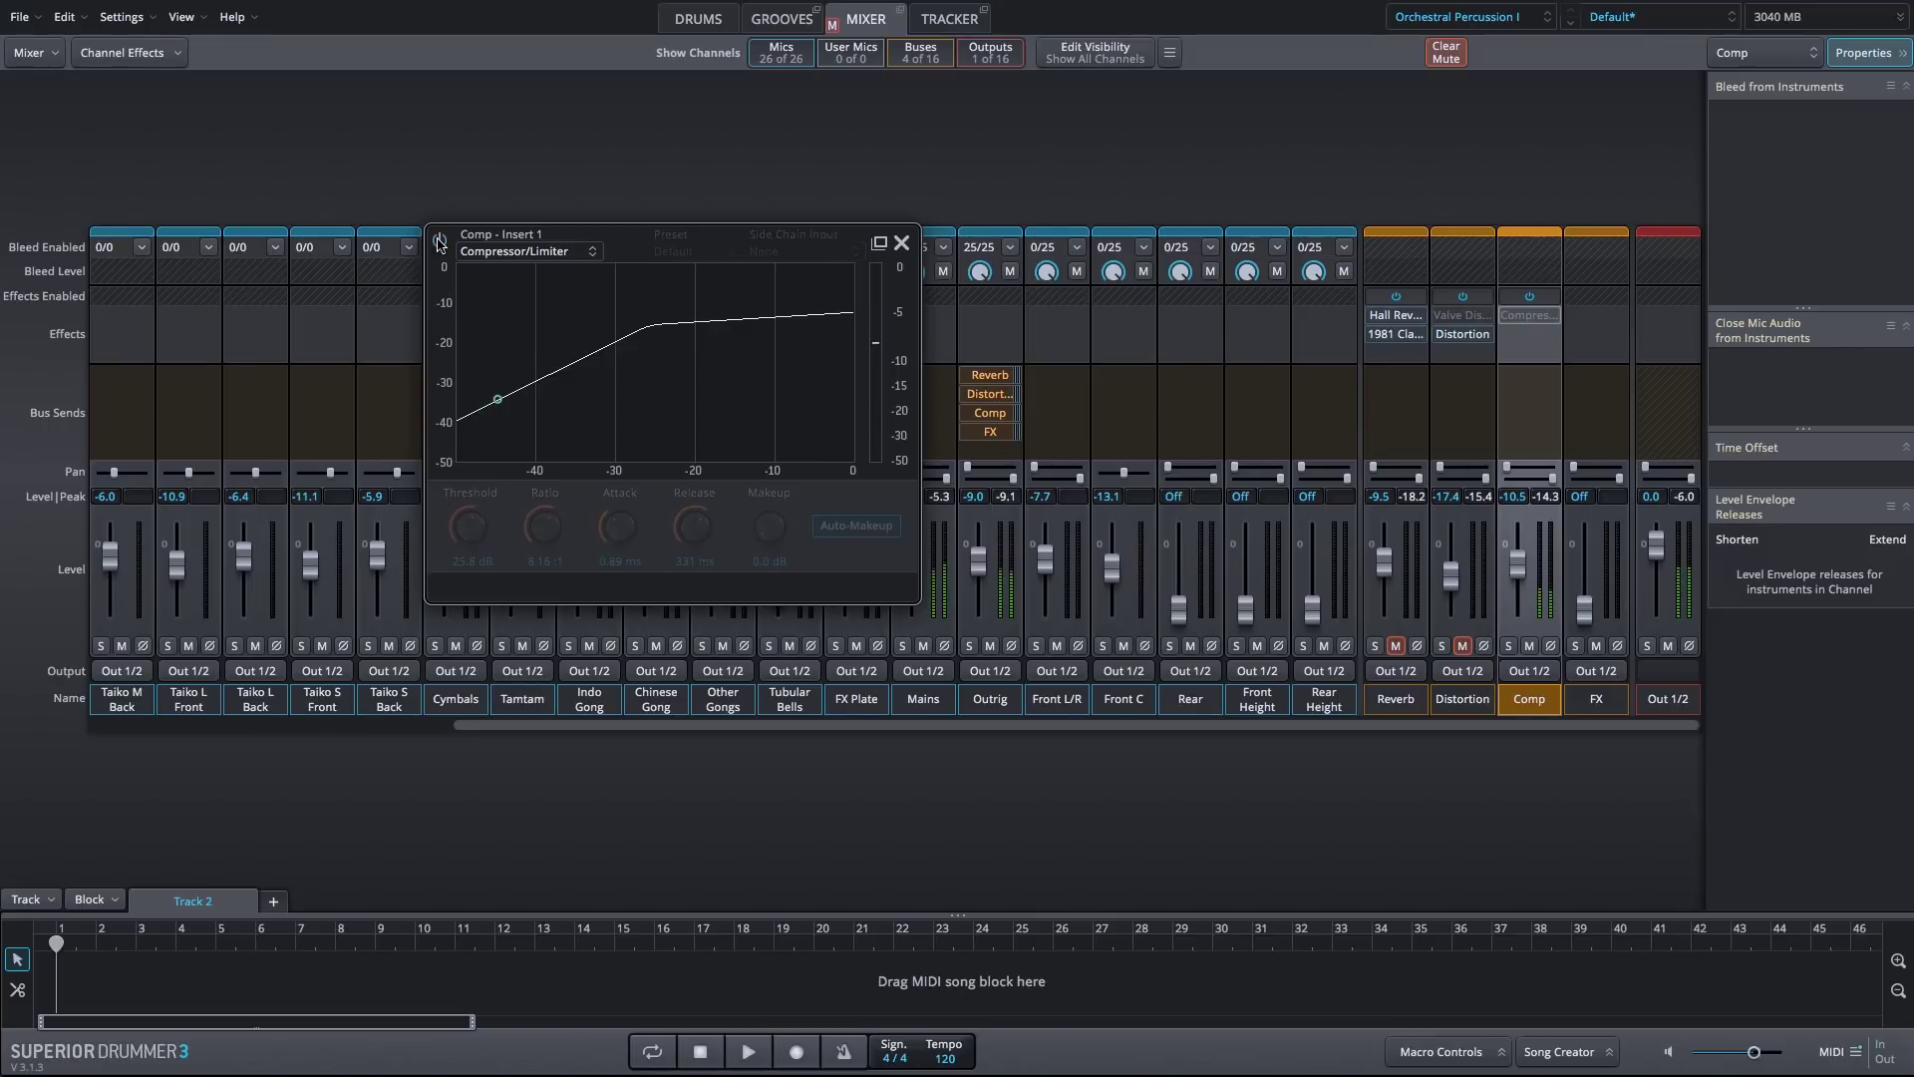
pyautogui.click(439, 242)
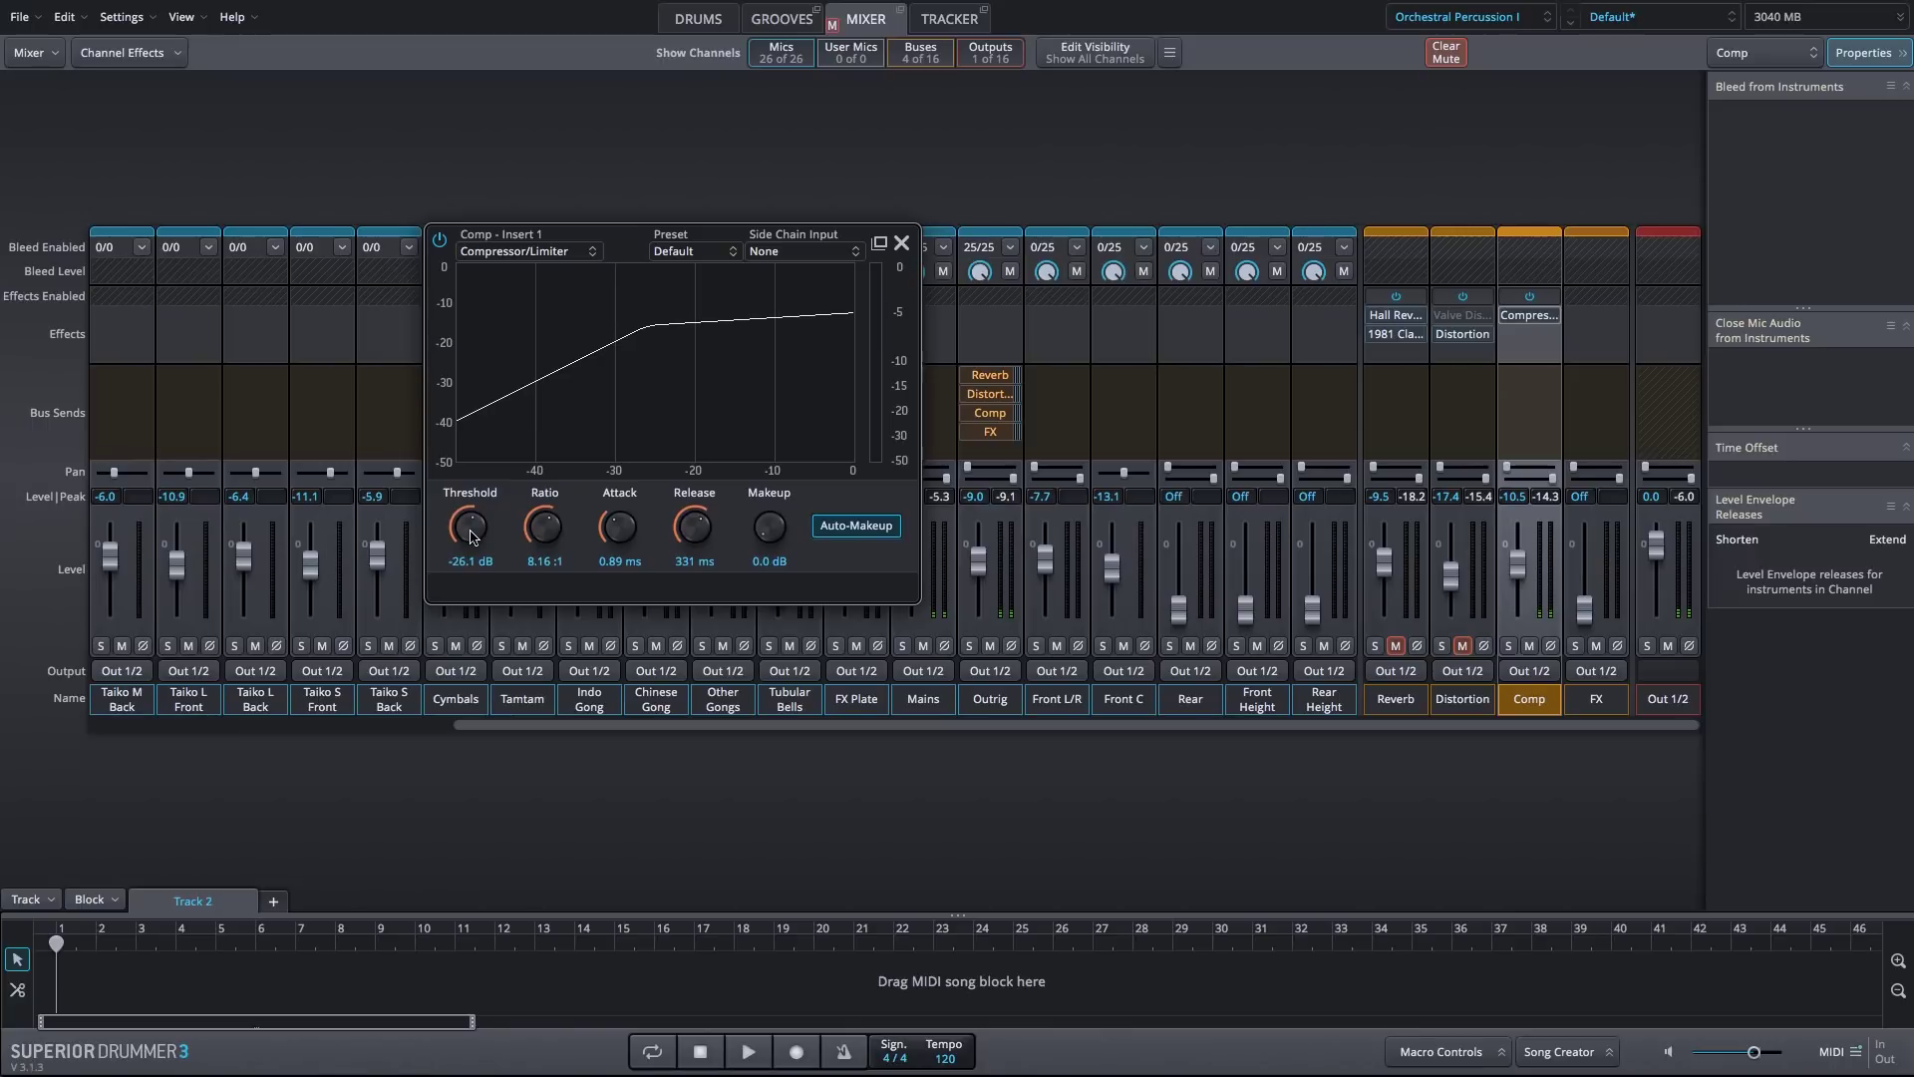
pyautogui.click(1529, 315)
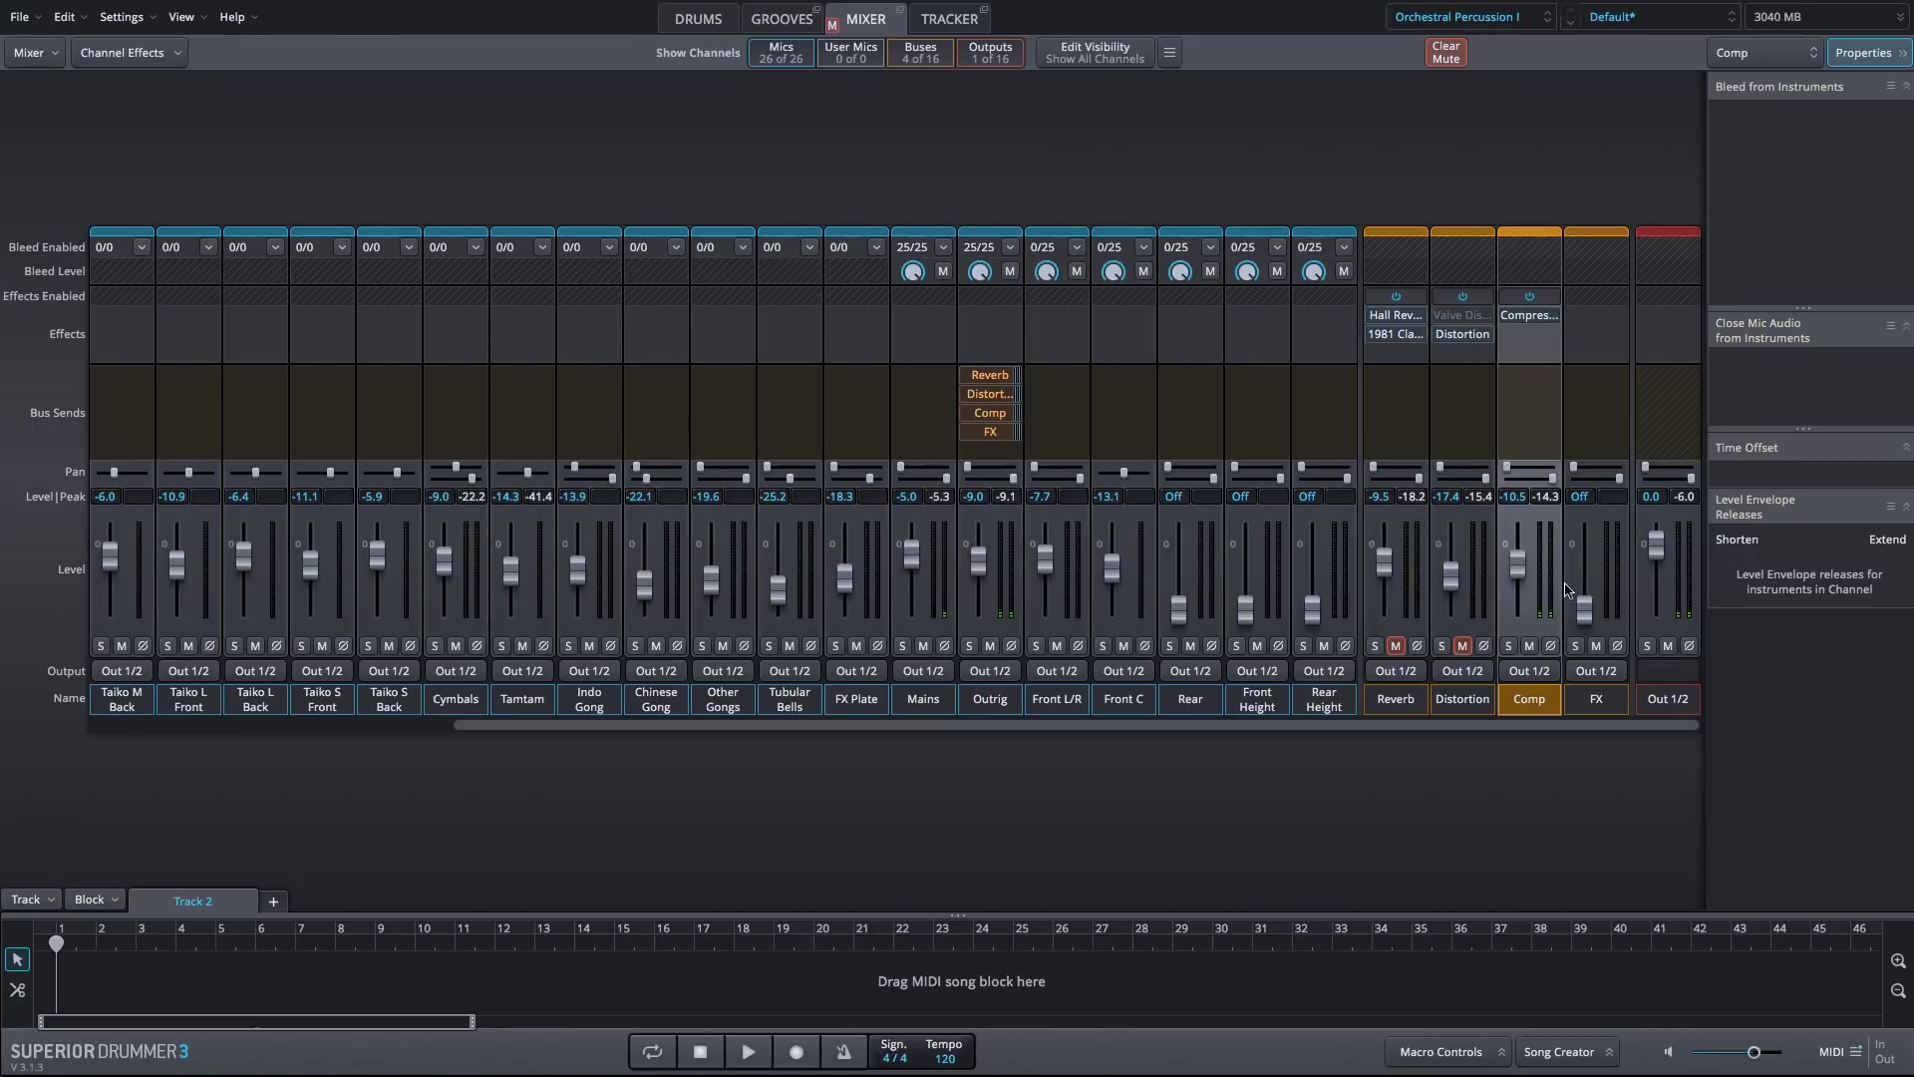
pyautogui.click(1529, 646)
# Insert a String Machine Chorus on the FX bus and solo the bus at a level of -9.7 dB
pyautogui.click(1593, 317)
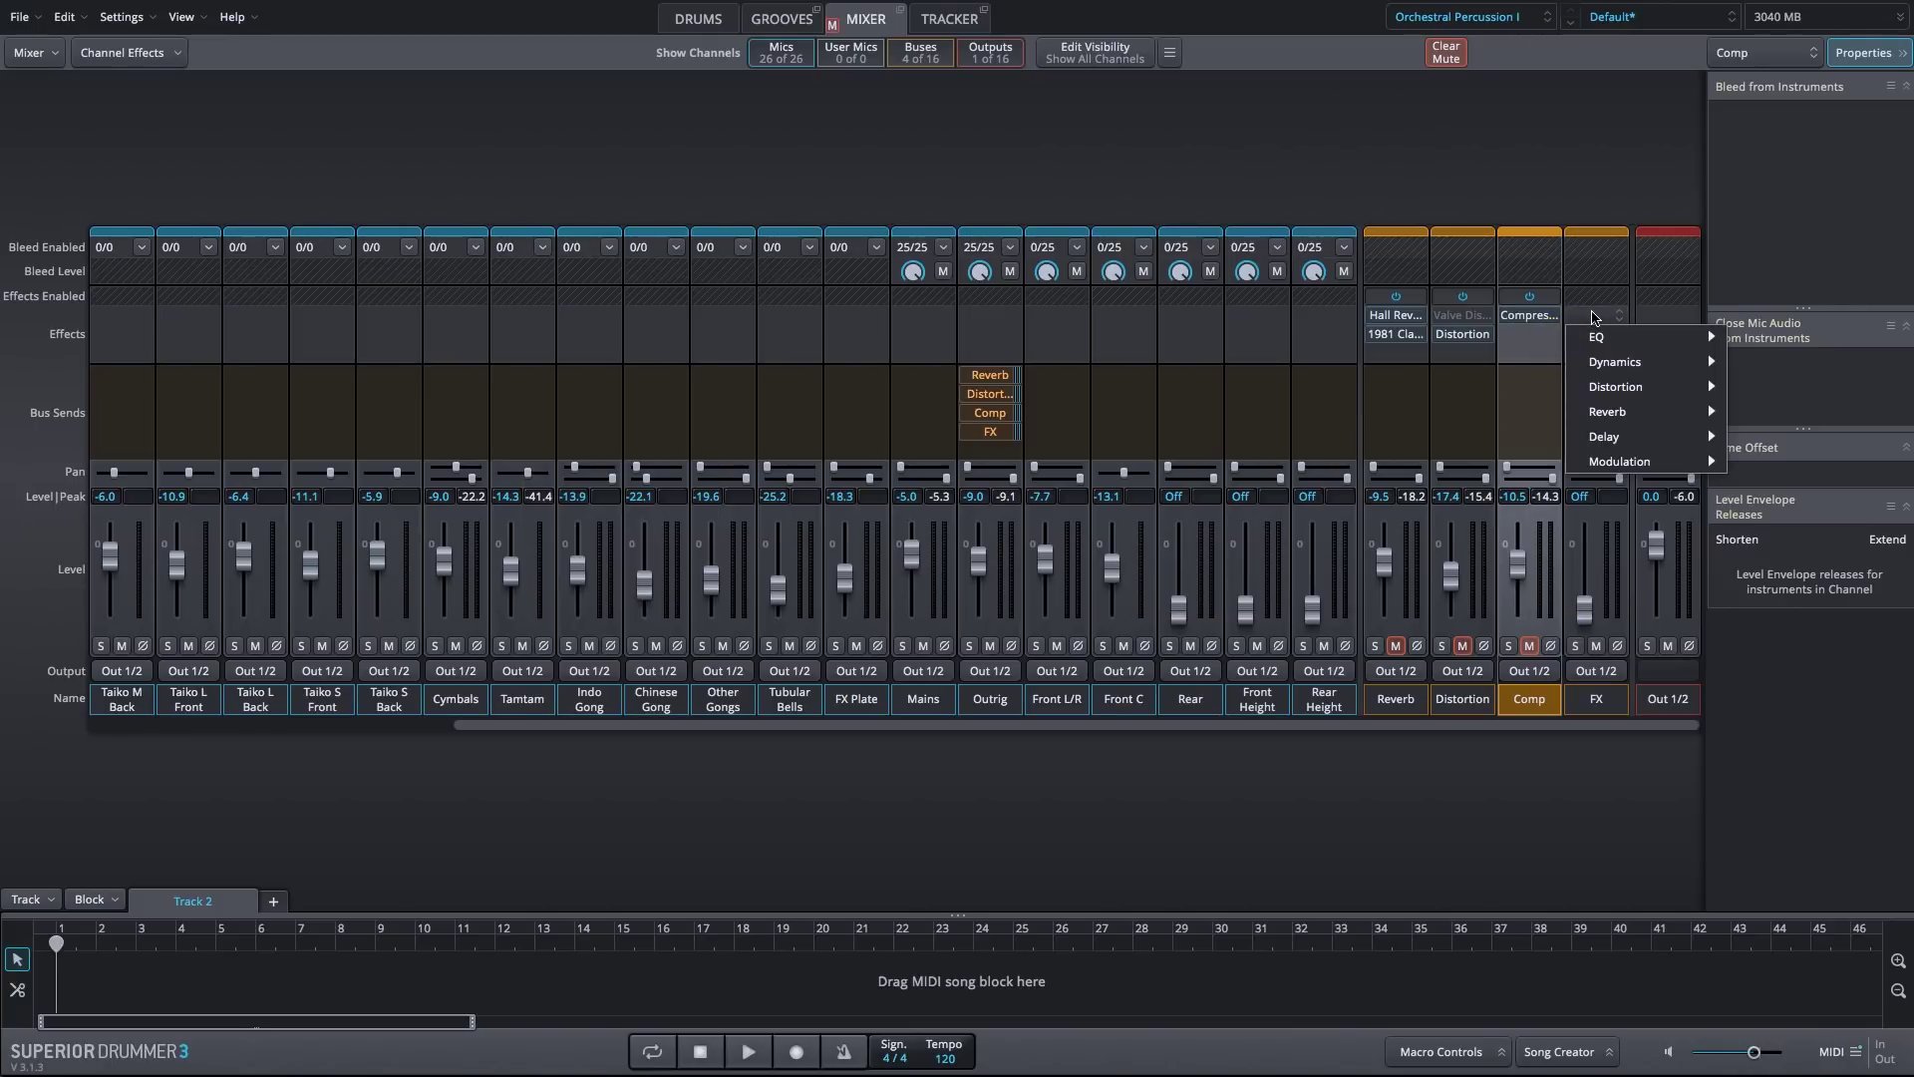
pyautogui.moveTo(1594, 335)
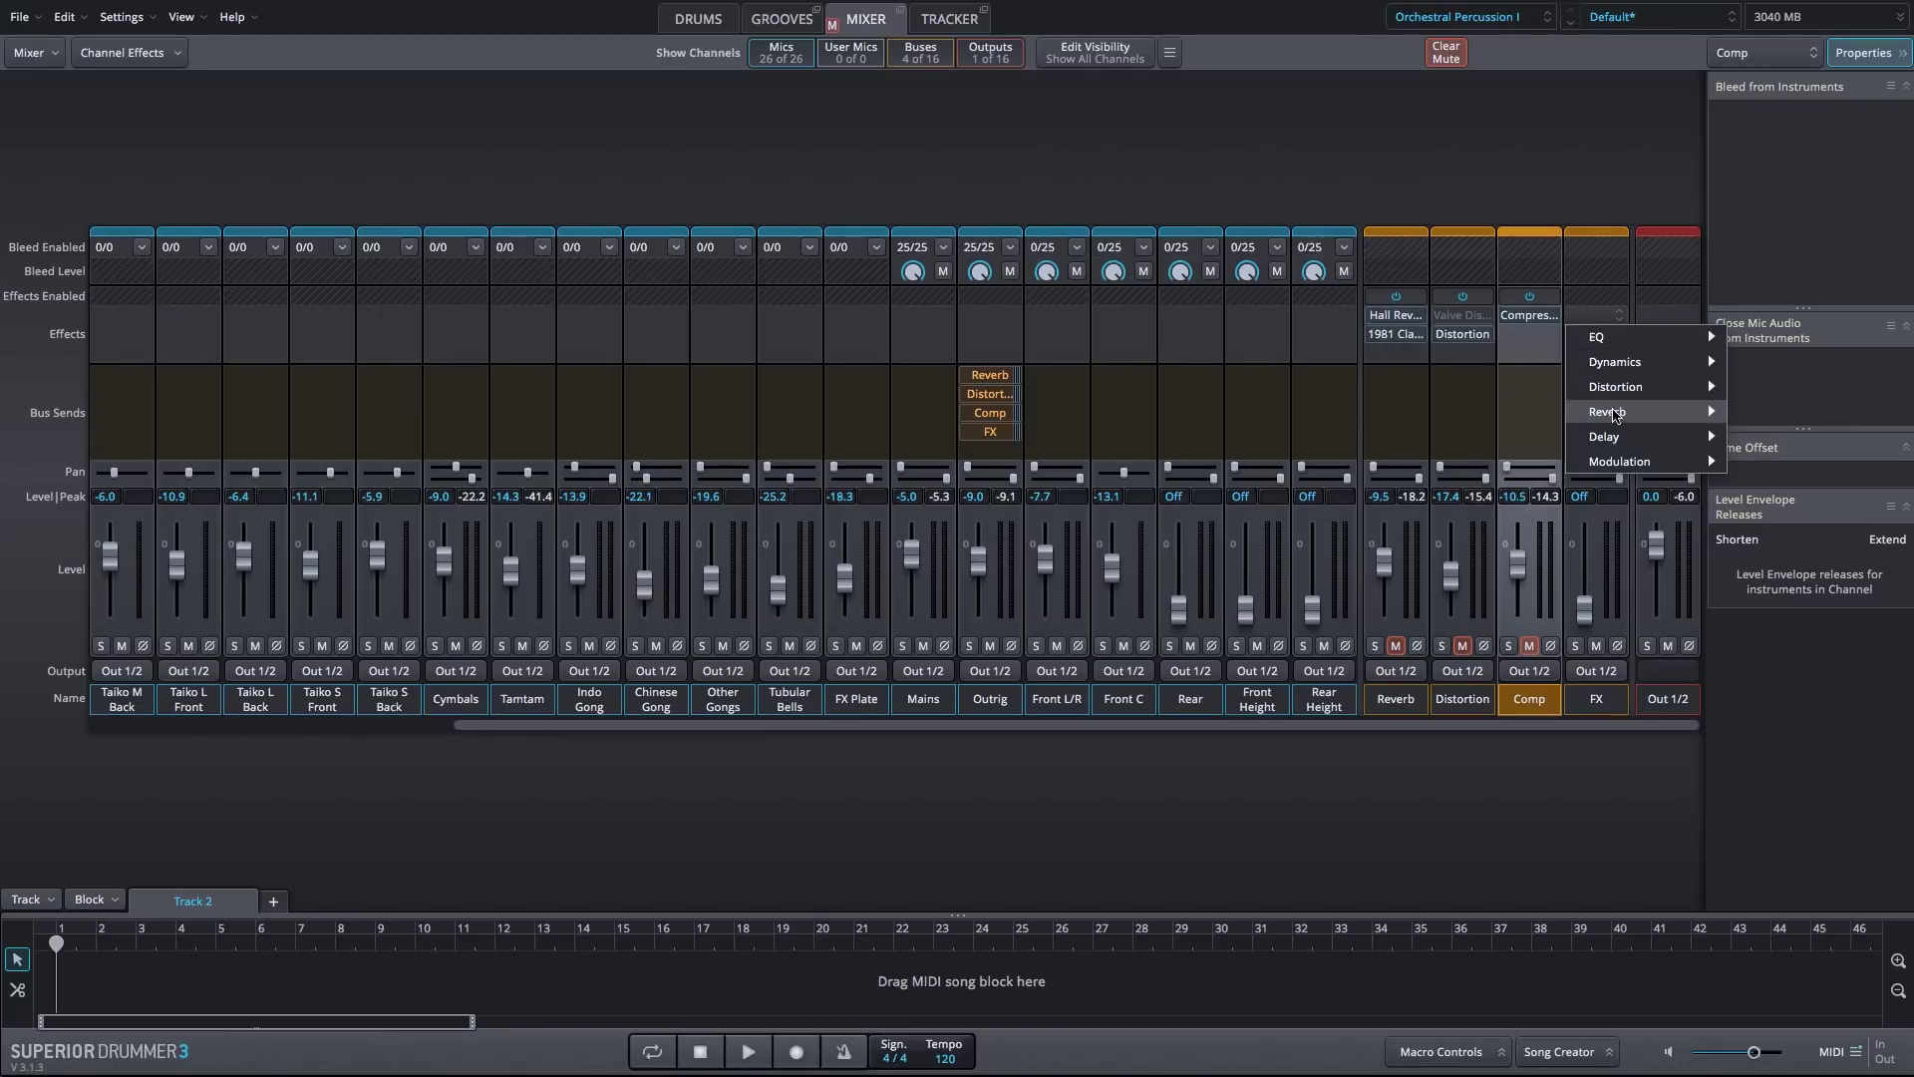
pyautogui.moveTo(1619, 461)
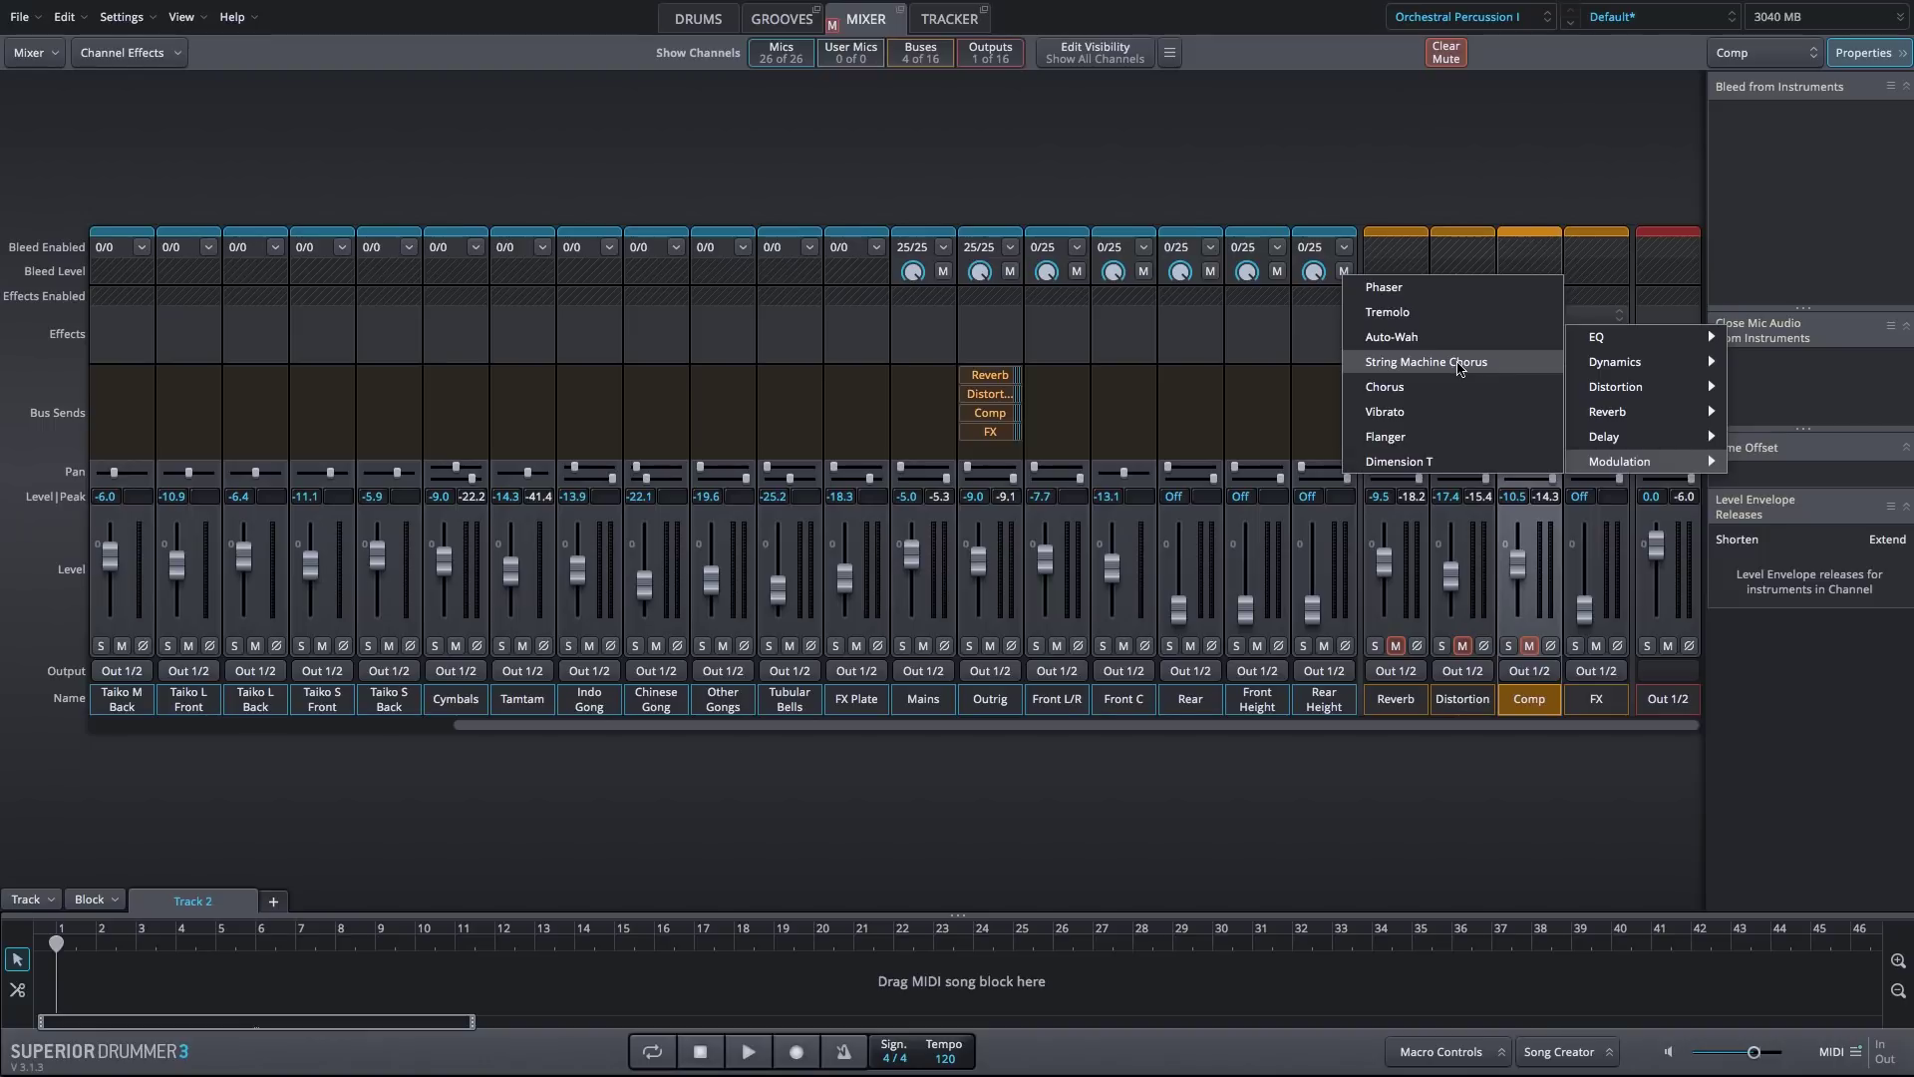
pyautogui.click(1460, 364)
pyautogui.moveTo(1629, 161); pyautogui.dragTo(891, 138)
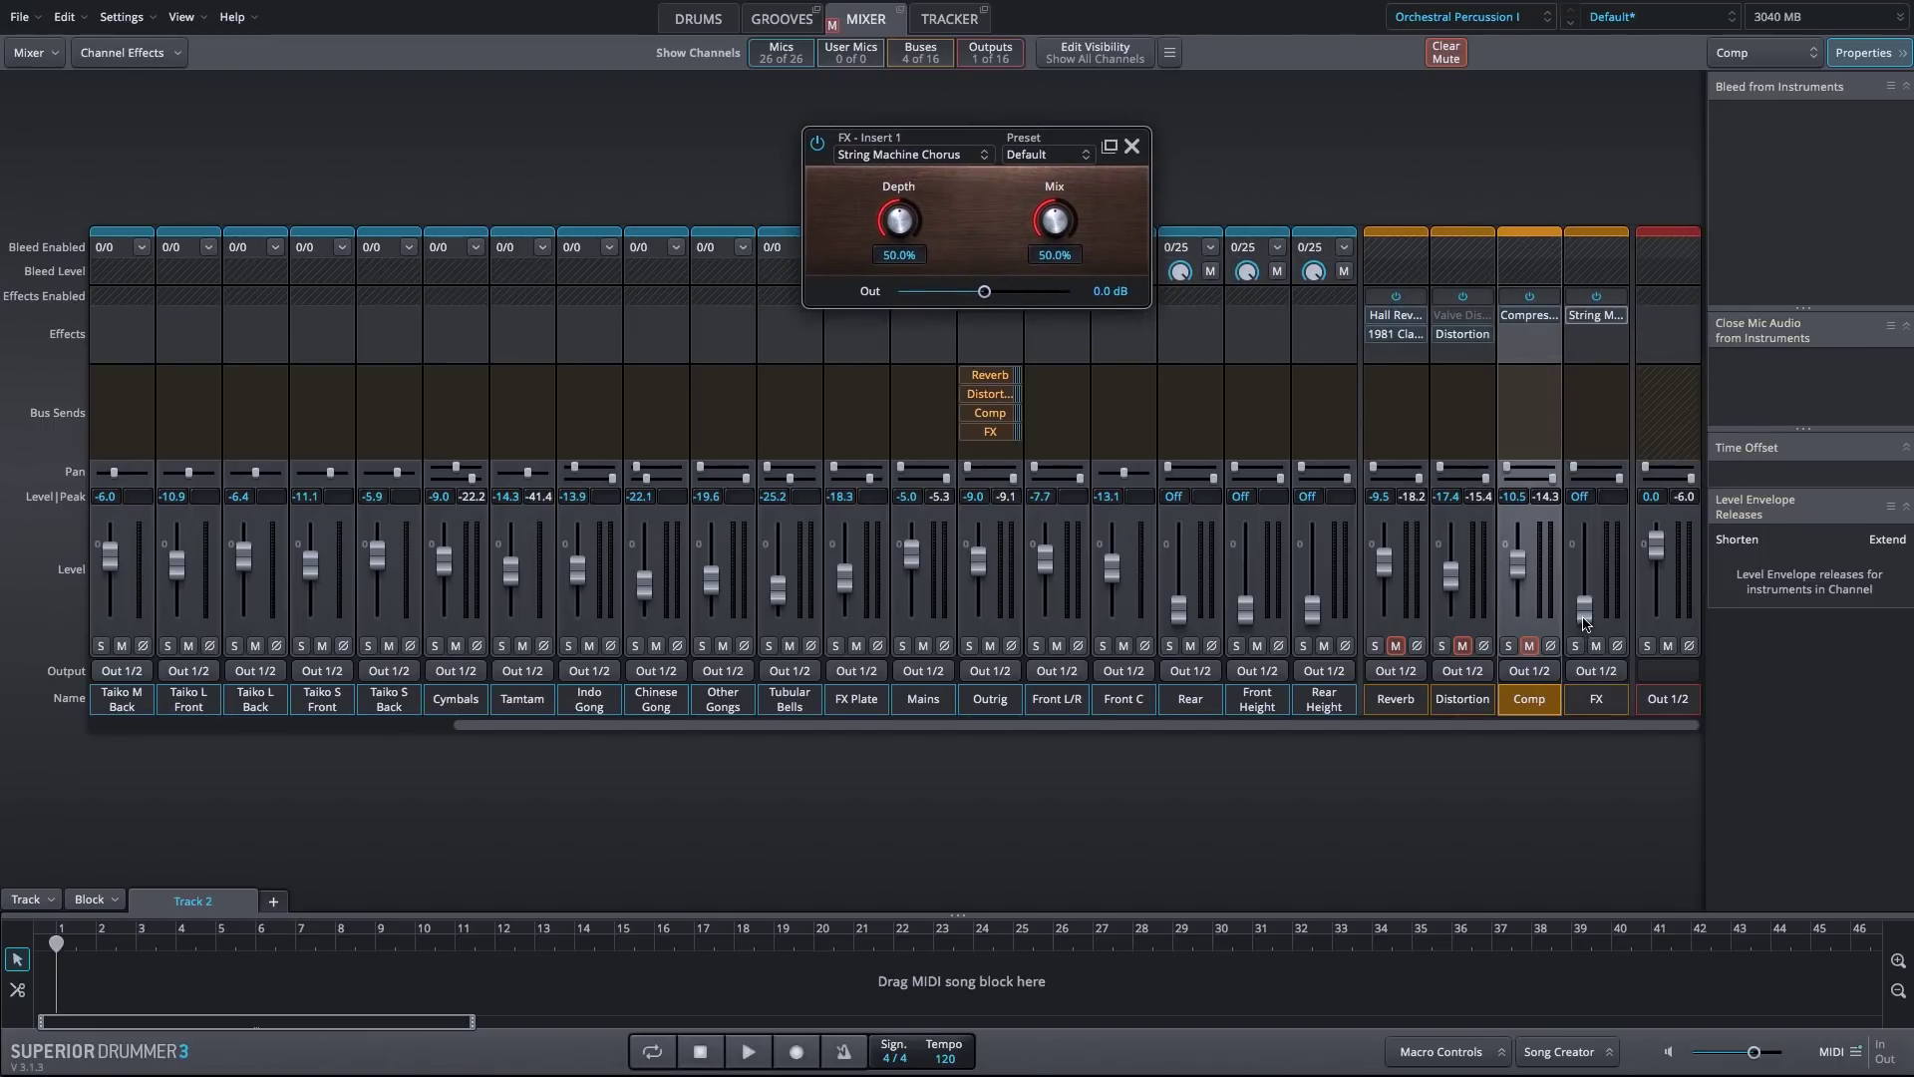
pyautogui.moveTo(1584, 610); pyautogui.dragTo(1579, 578)
pyautogui.click(1576, 646)
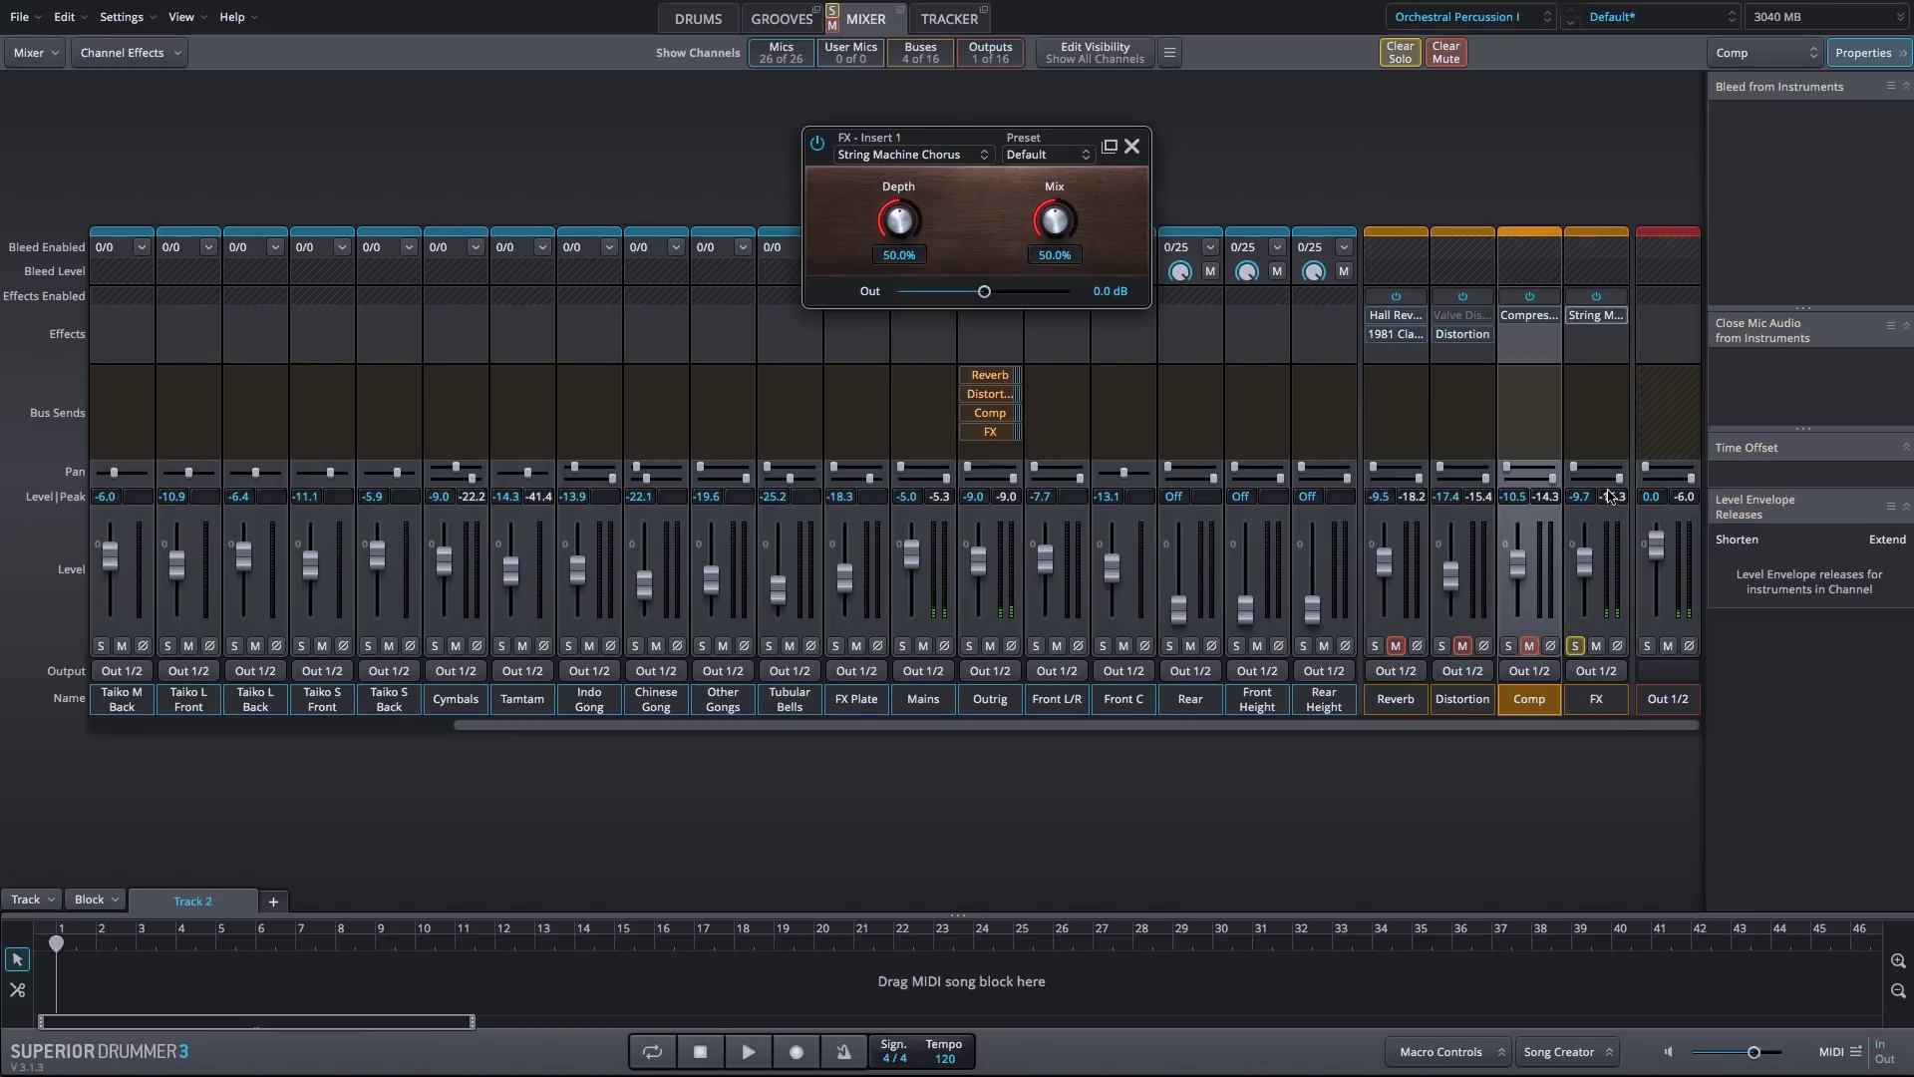
# Add a Tape Simulator in the FX bus's second slot, set its bias to 0.0%, and lower its tape speed
pyautogui.click(1592, 339)
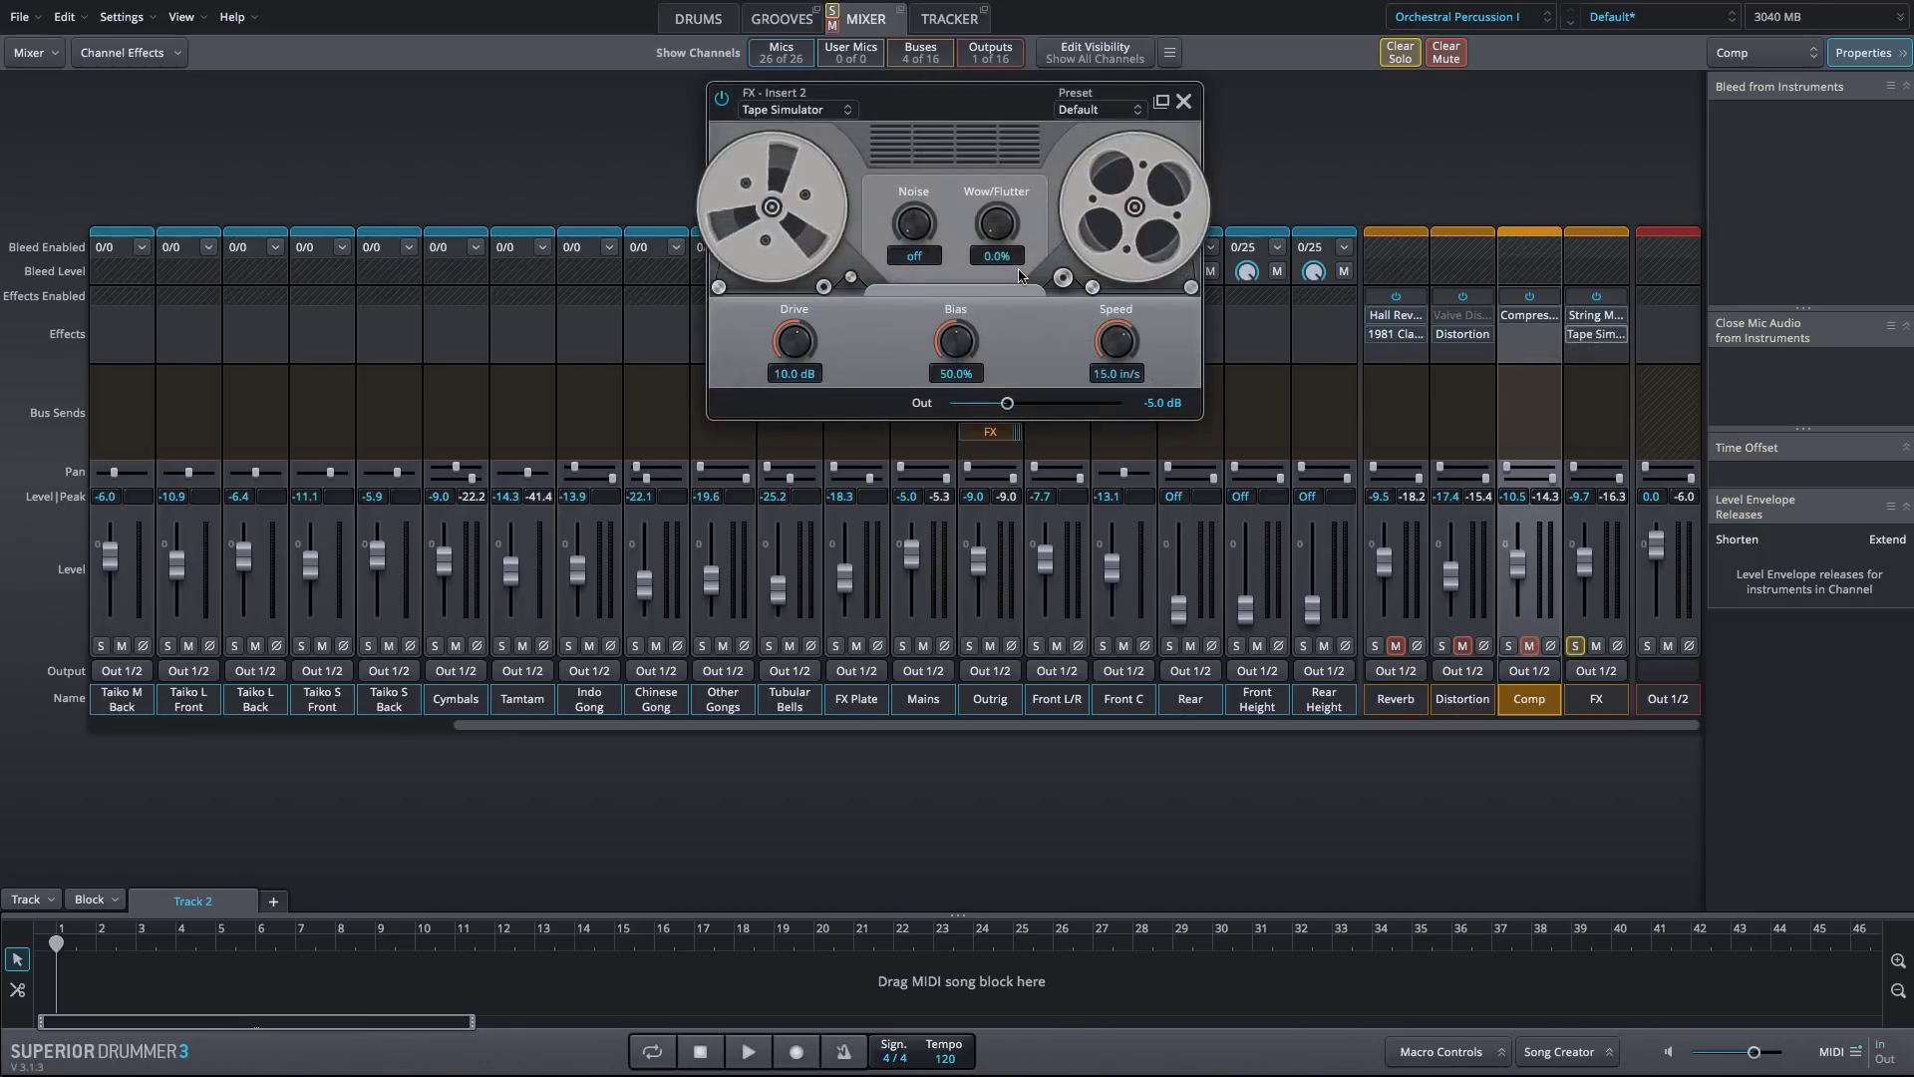
pyautogui.moveTo(949, 357); pyautogui.dragTo(915, 391)
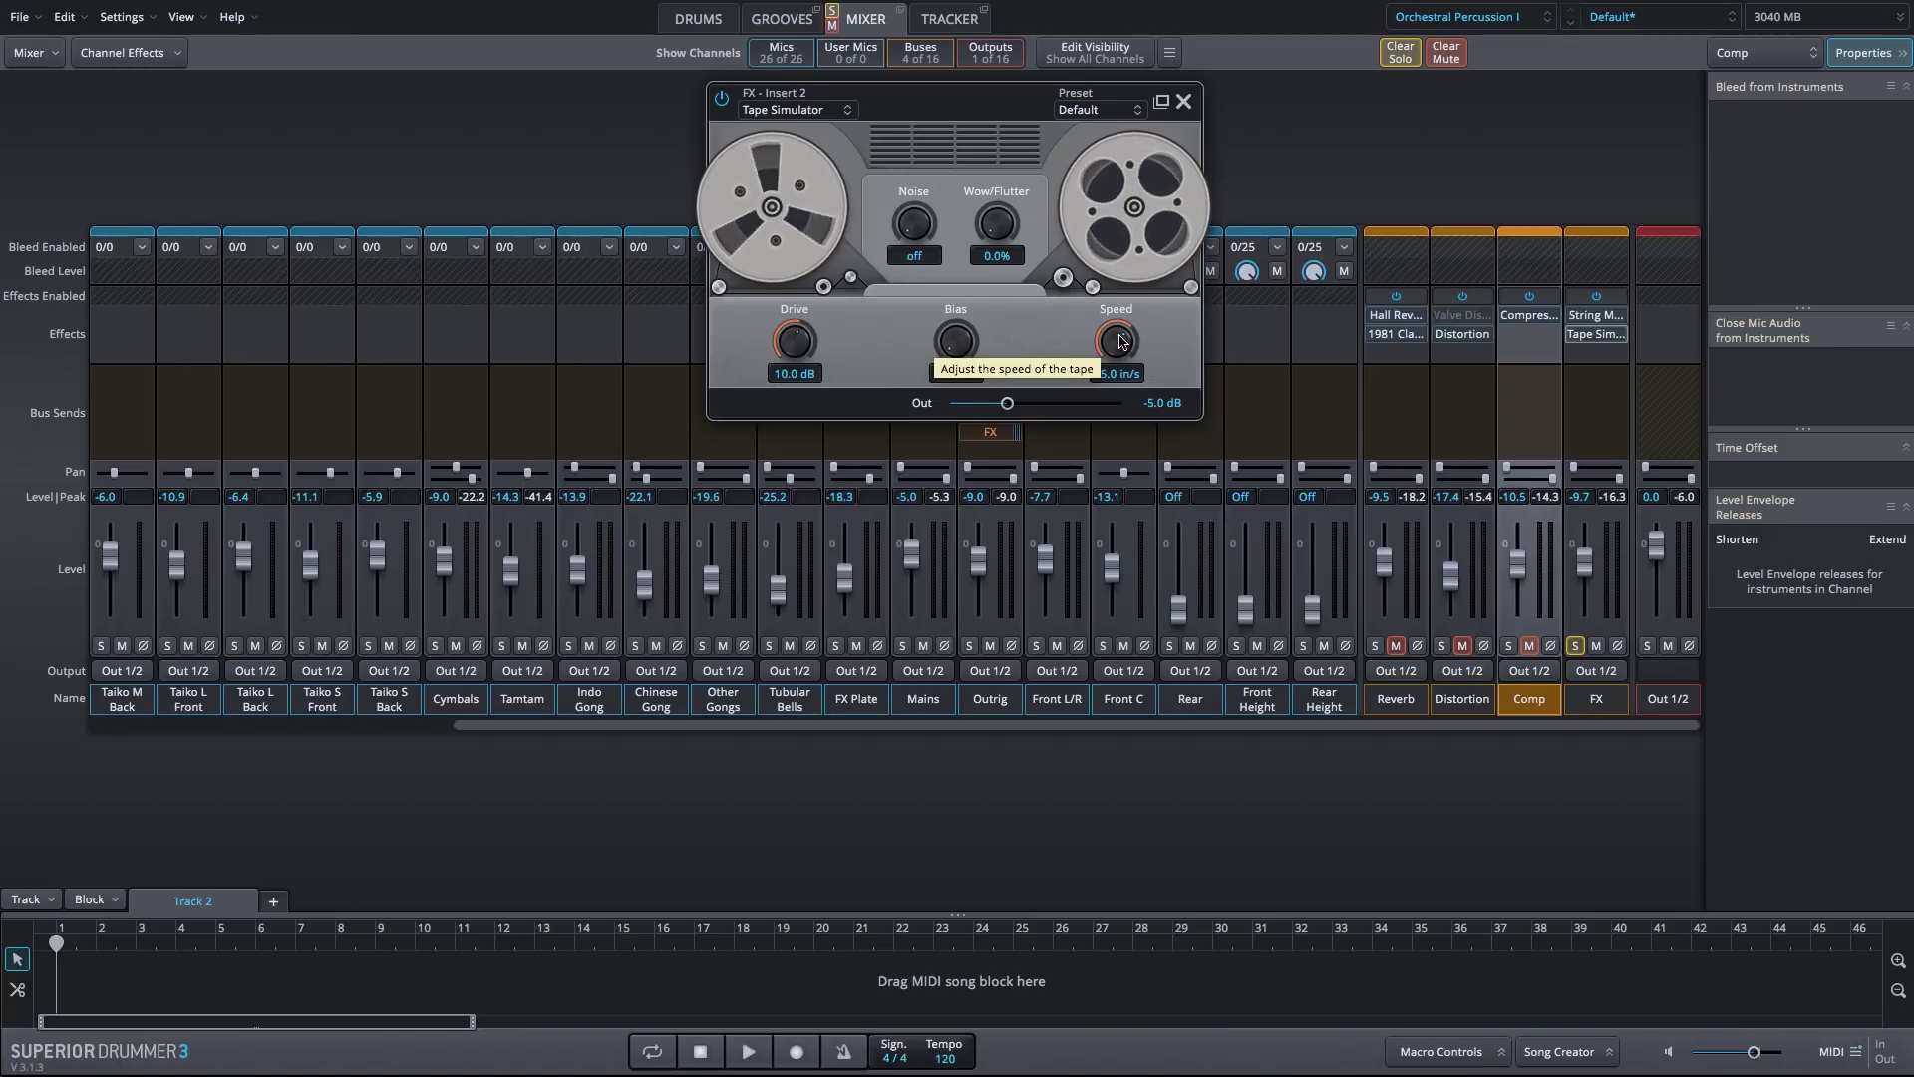
pyautogui.moveTo(1119, 346); pyautogui.dragTo(1062, 402)
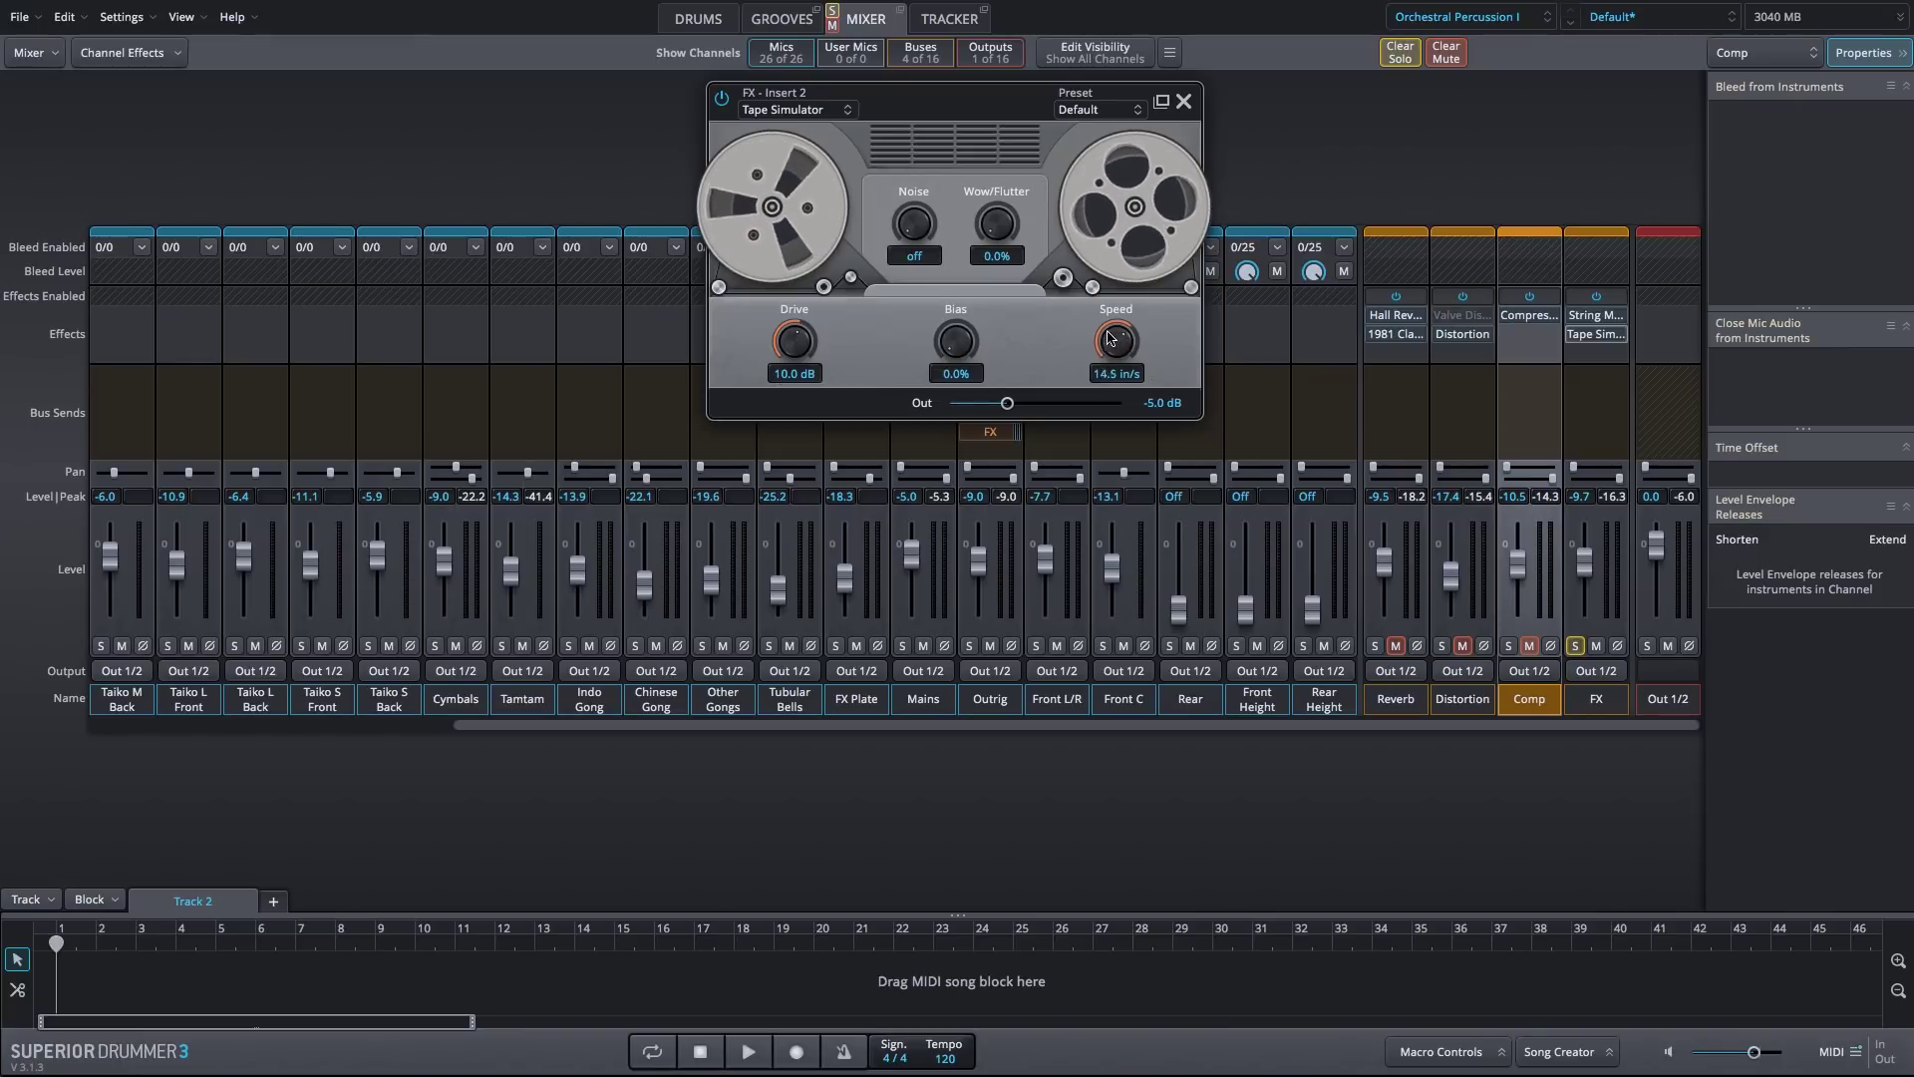
pyautogui.click(1185, 102)
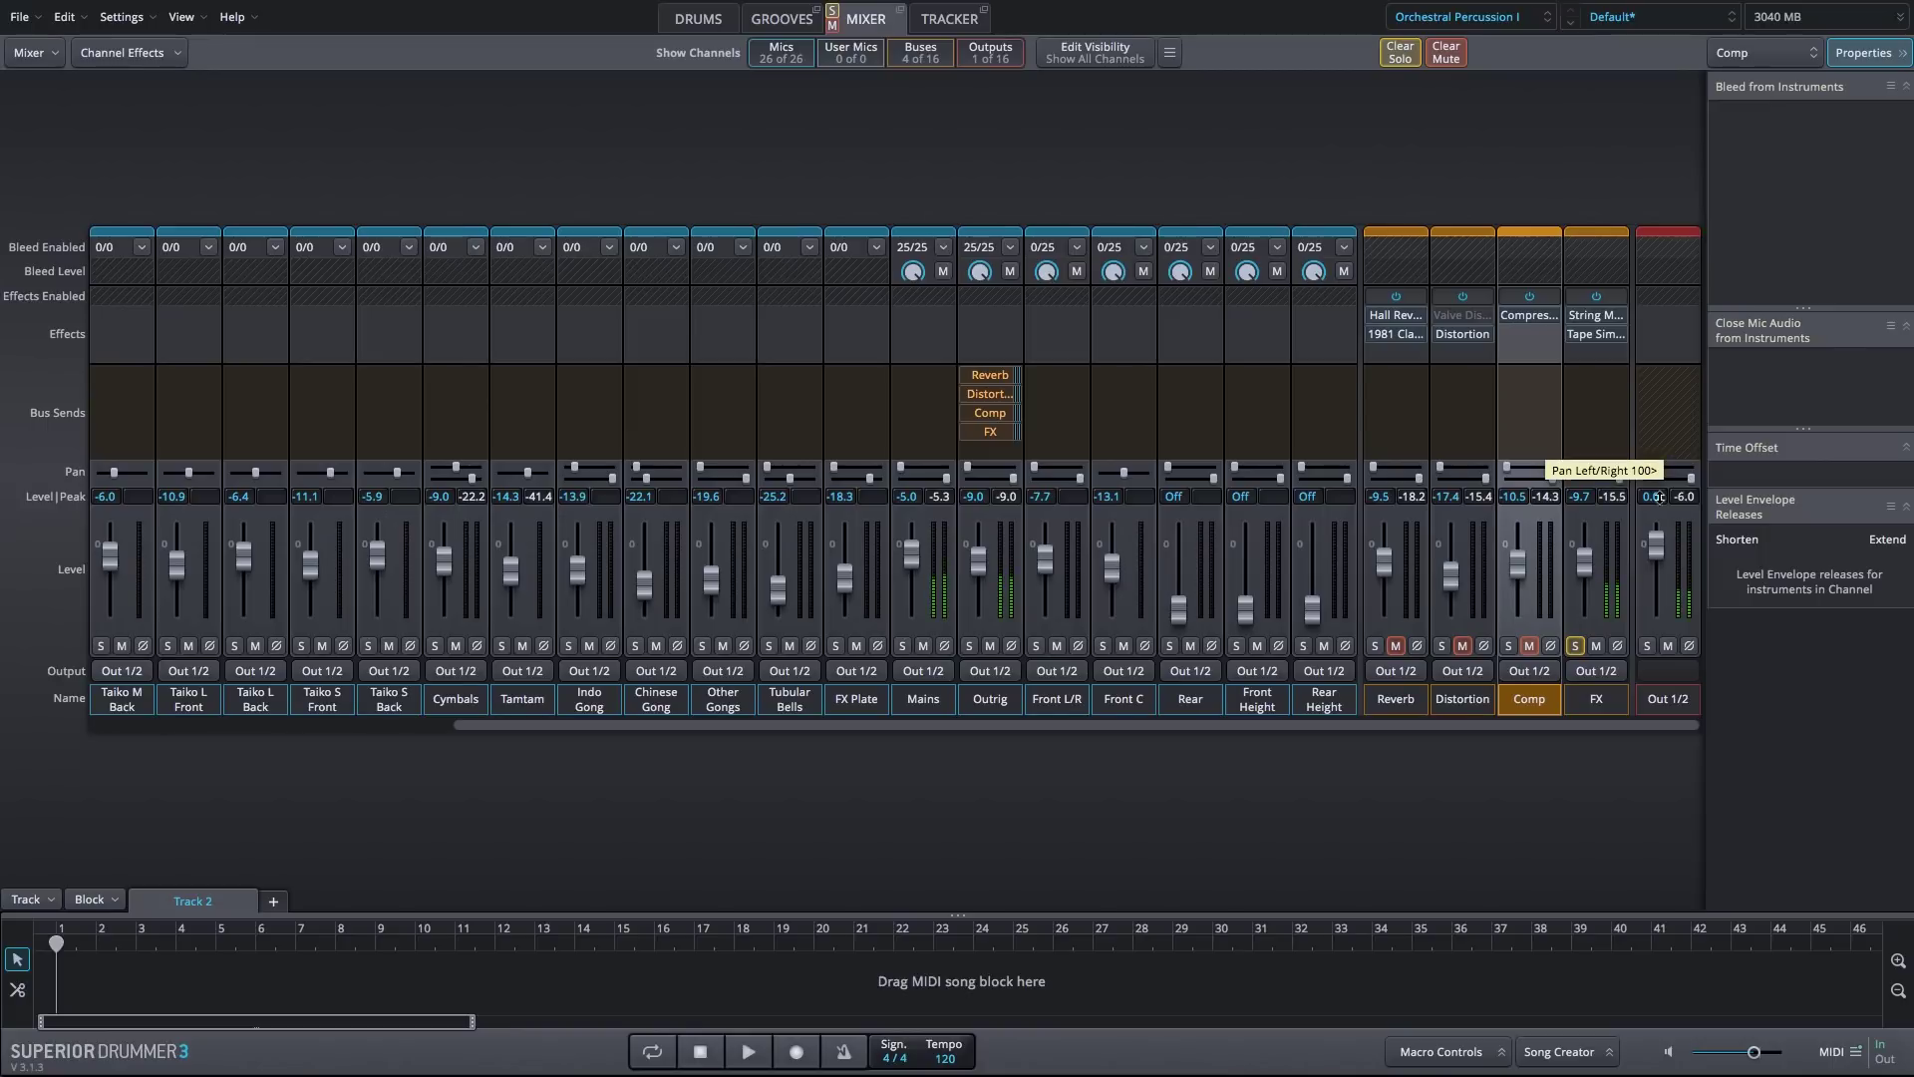
# Clear the FX bus solo and the mutes on the other buses, and set the Reverb bus to -6.6 dB
pyautogui.moveTo(1573, 340)
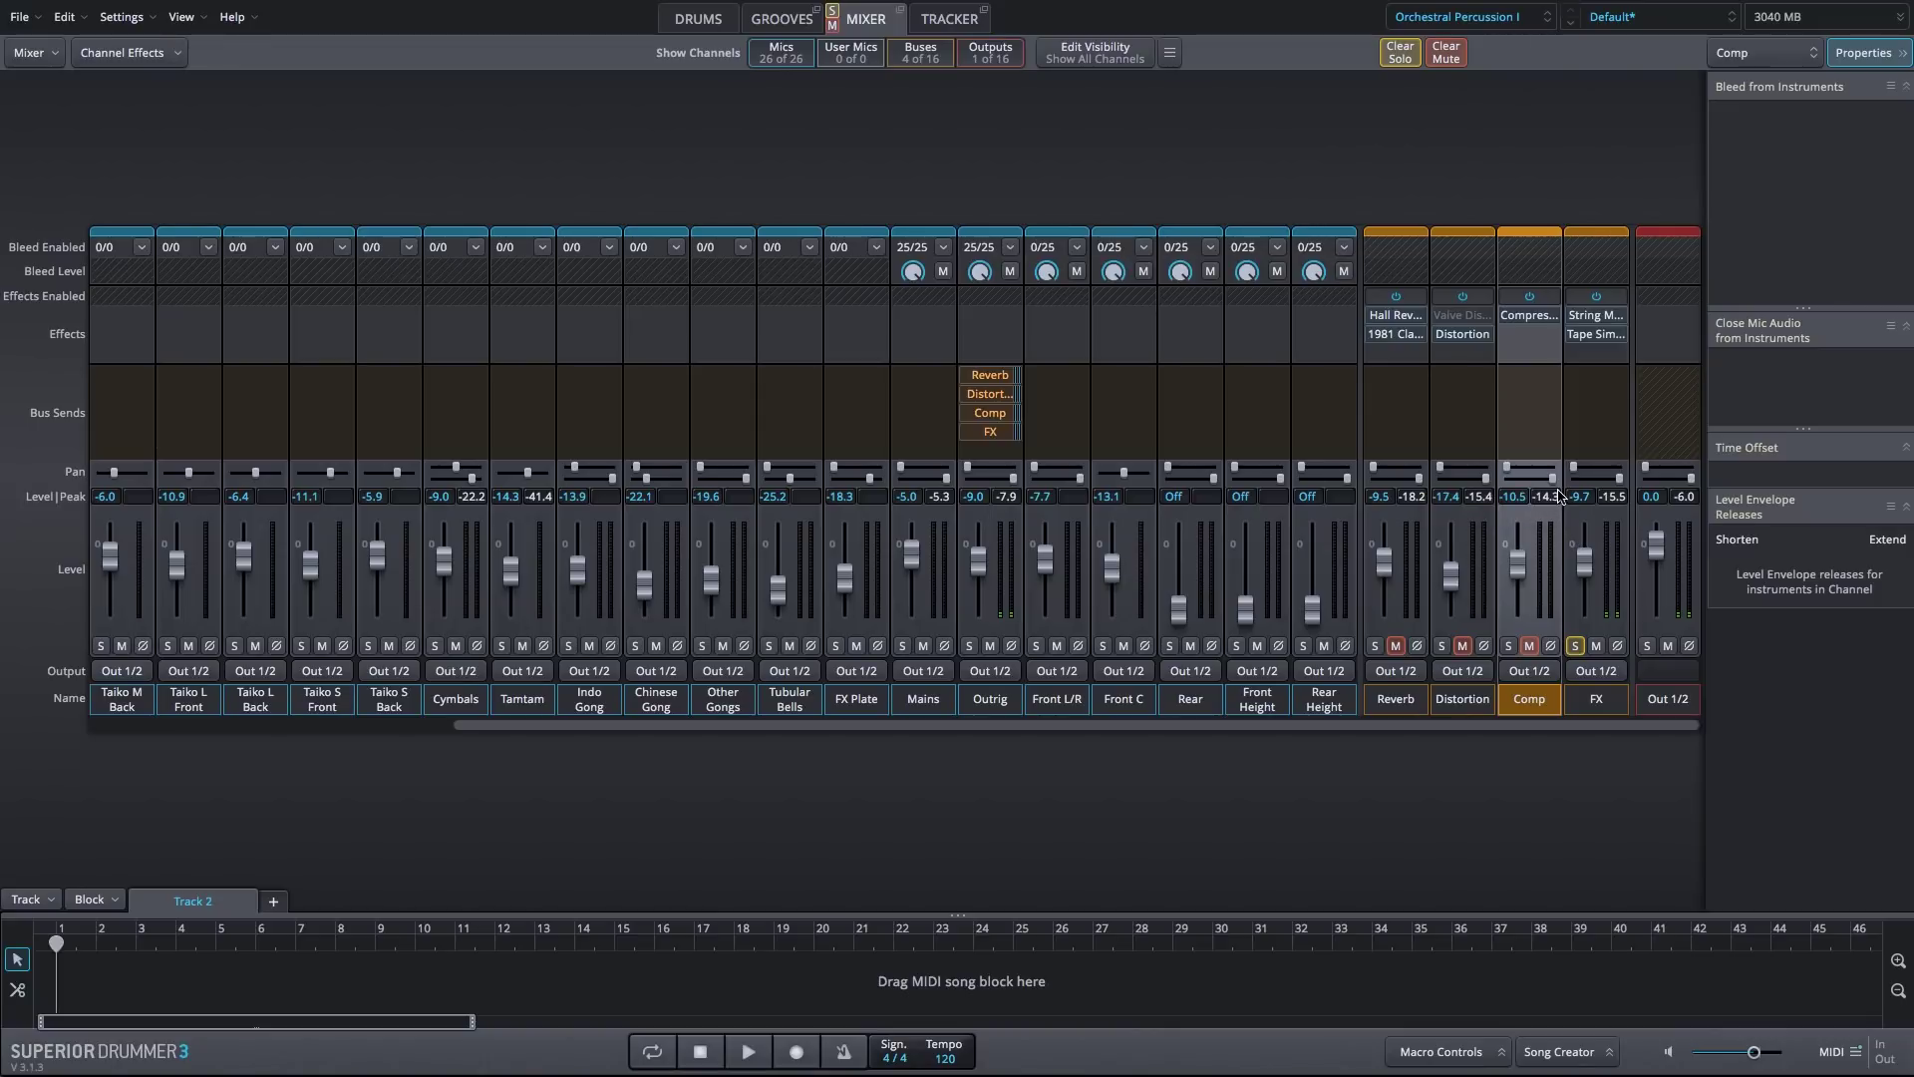
pyautogui.moveTo(1388, 574); pyautogui.dragTo(1389, 562)
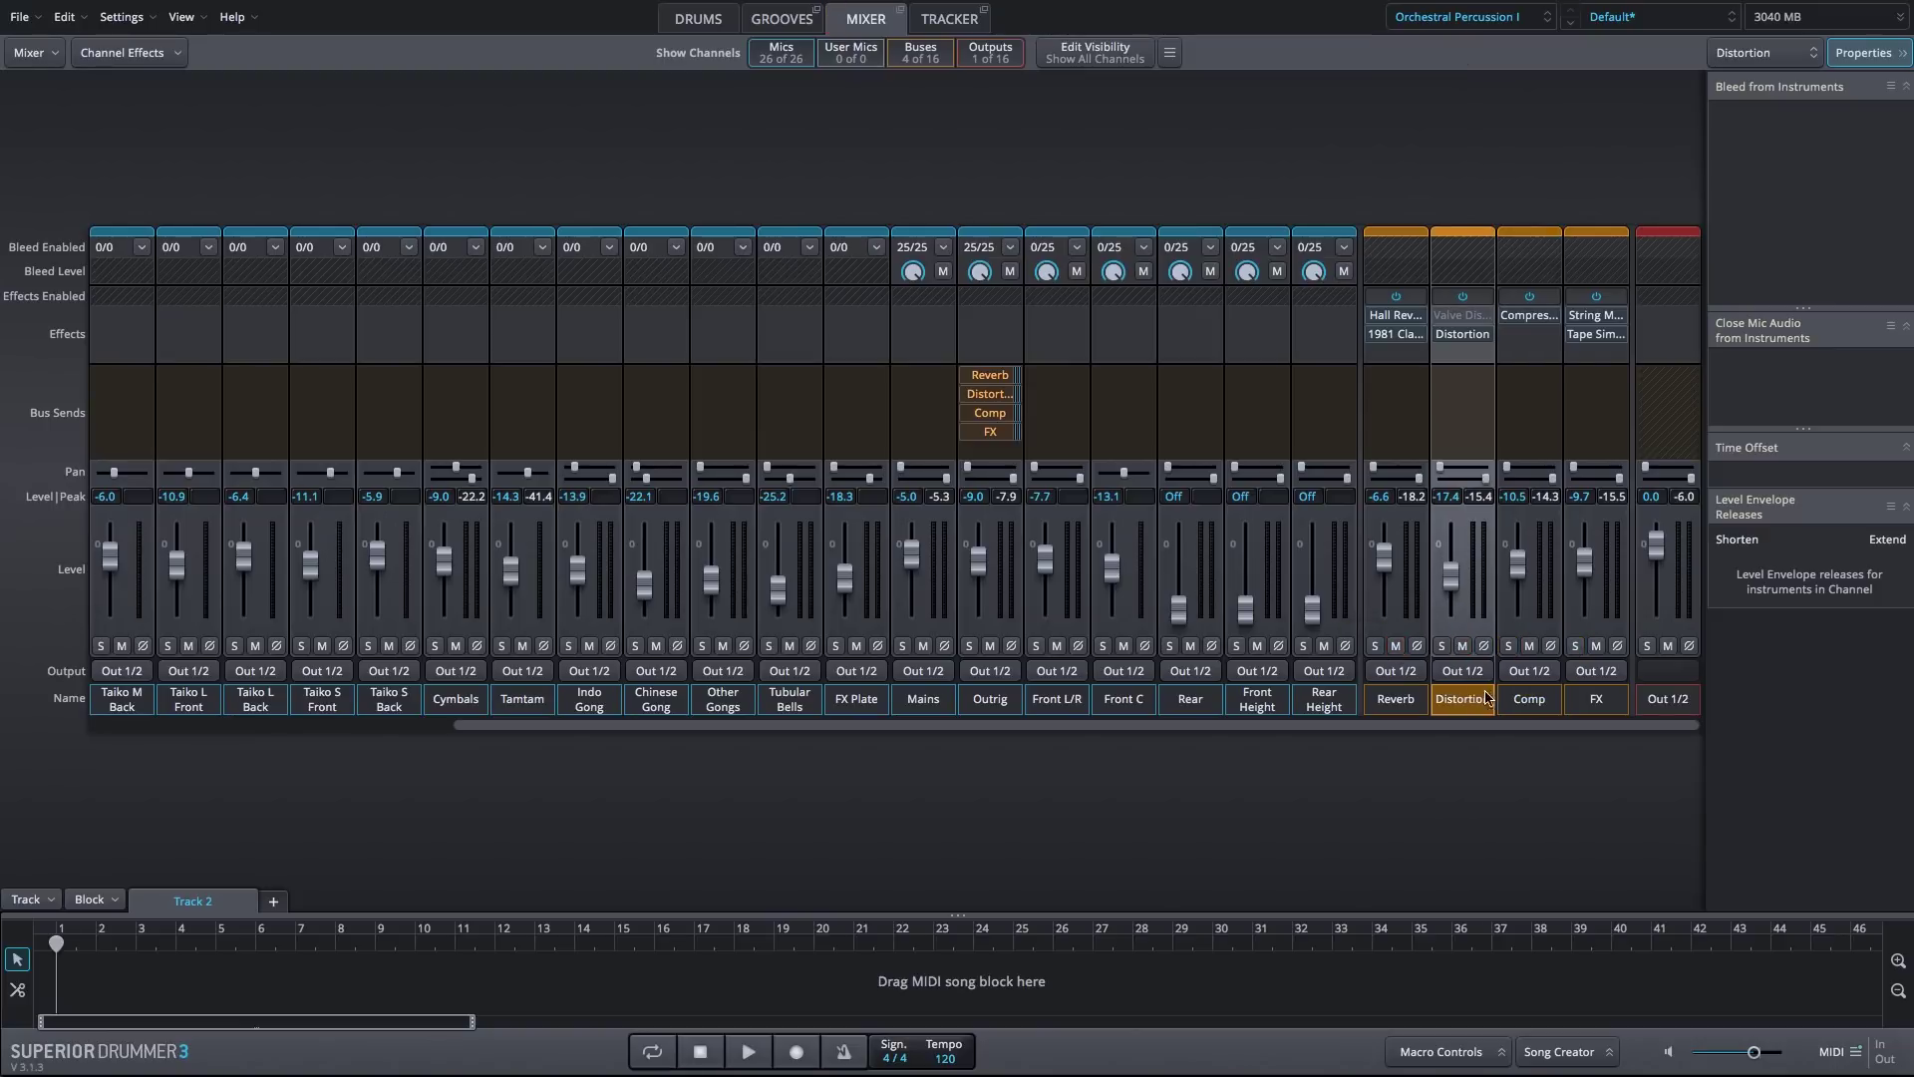
# Solo the four buses together and raise their levels to -3.6 dB on Reverb, -15.4 on Distortion, -9.1 on Comp and -5.0 on FX
pyautogui.click(1395, 698)
pyautogui.keyDown('shift'); pyautogui.click(1535, 713); pyautogui.keyUp('shift')
pyautogui.keyDown('shift'); pyautogui.click(1587, 710); pyautogui.keyUp('shift')
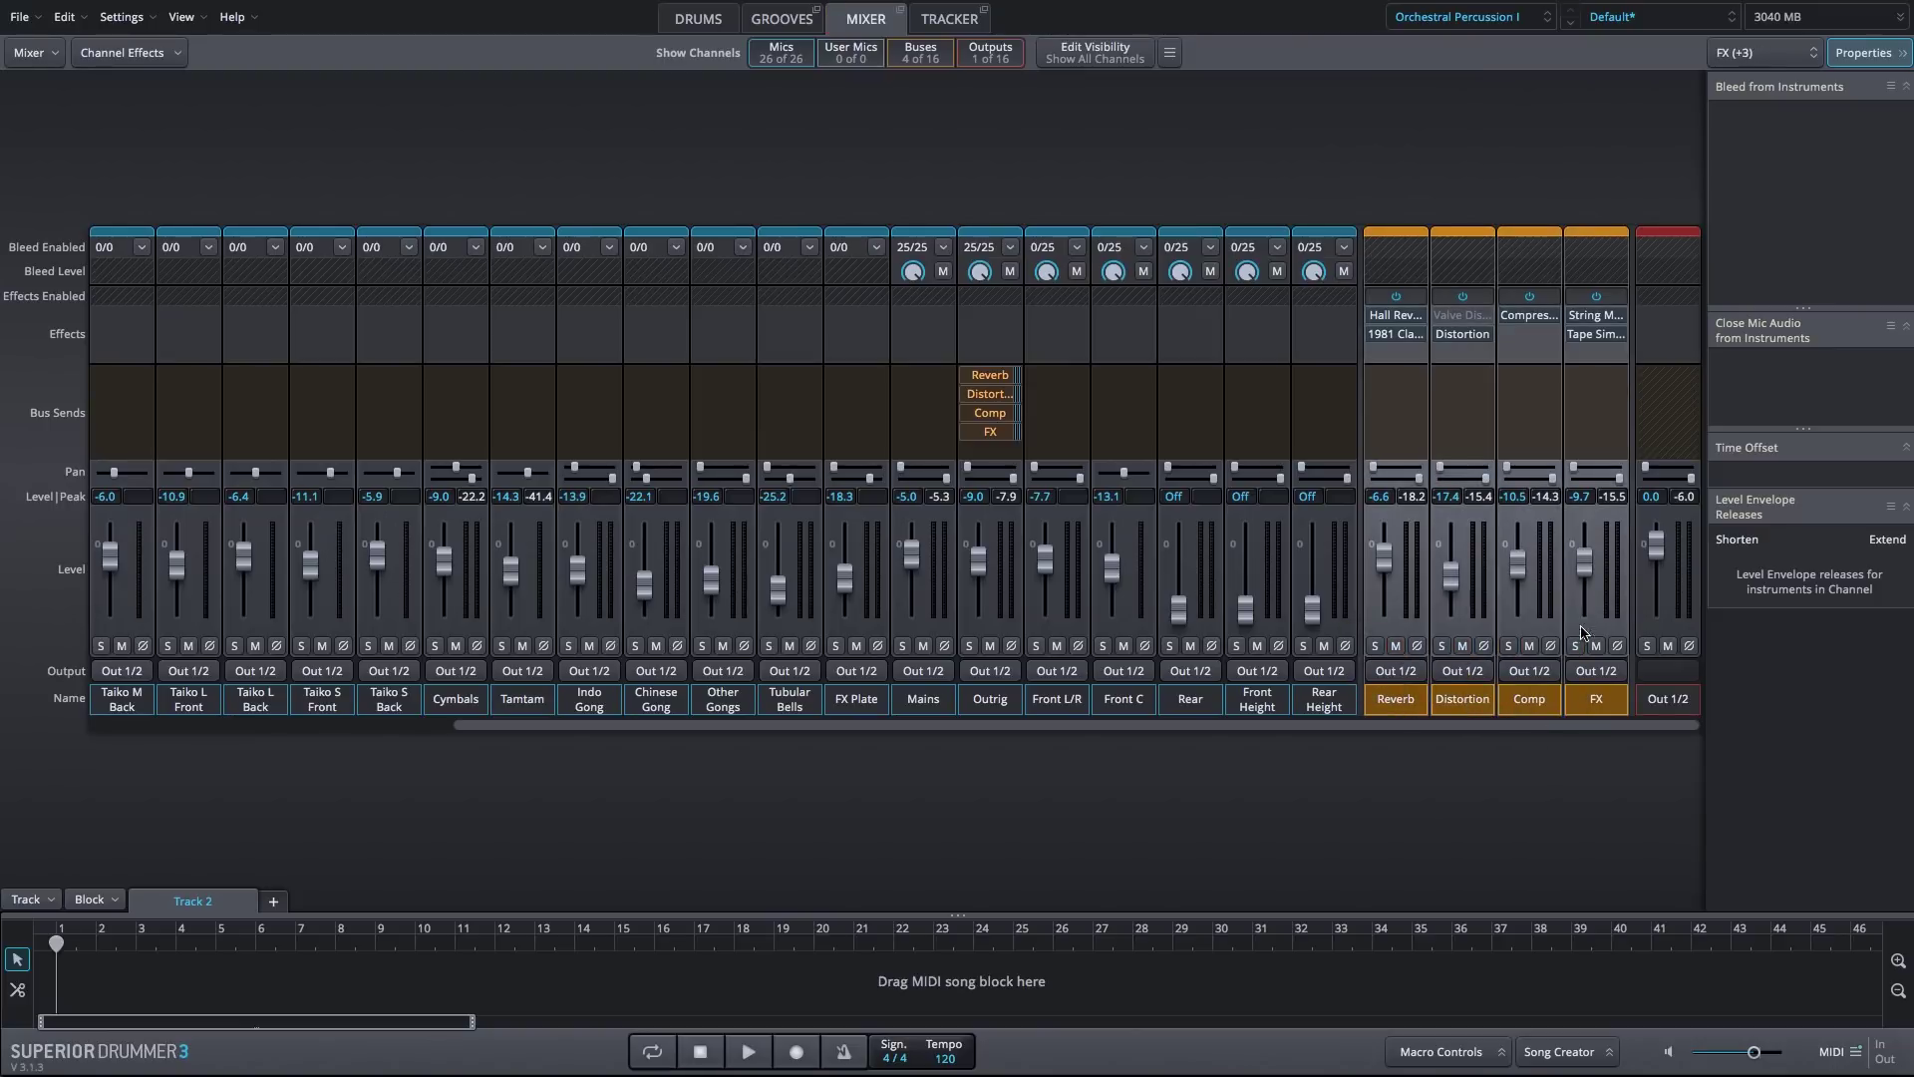
pyautogui.click(1576, 646)
pyautogui.moveTo(1451, 576); pyautogui.dragTo(1384, 546)
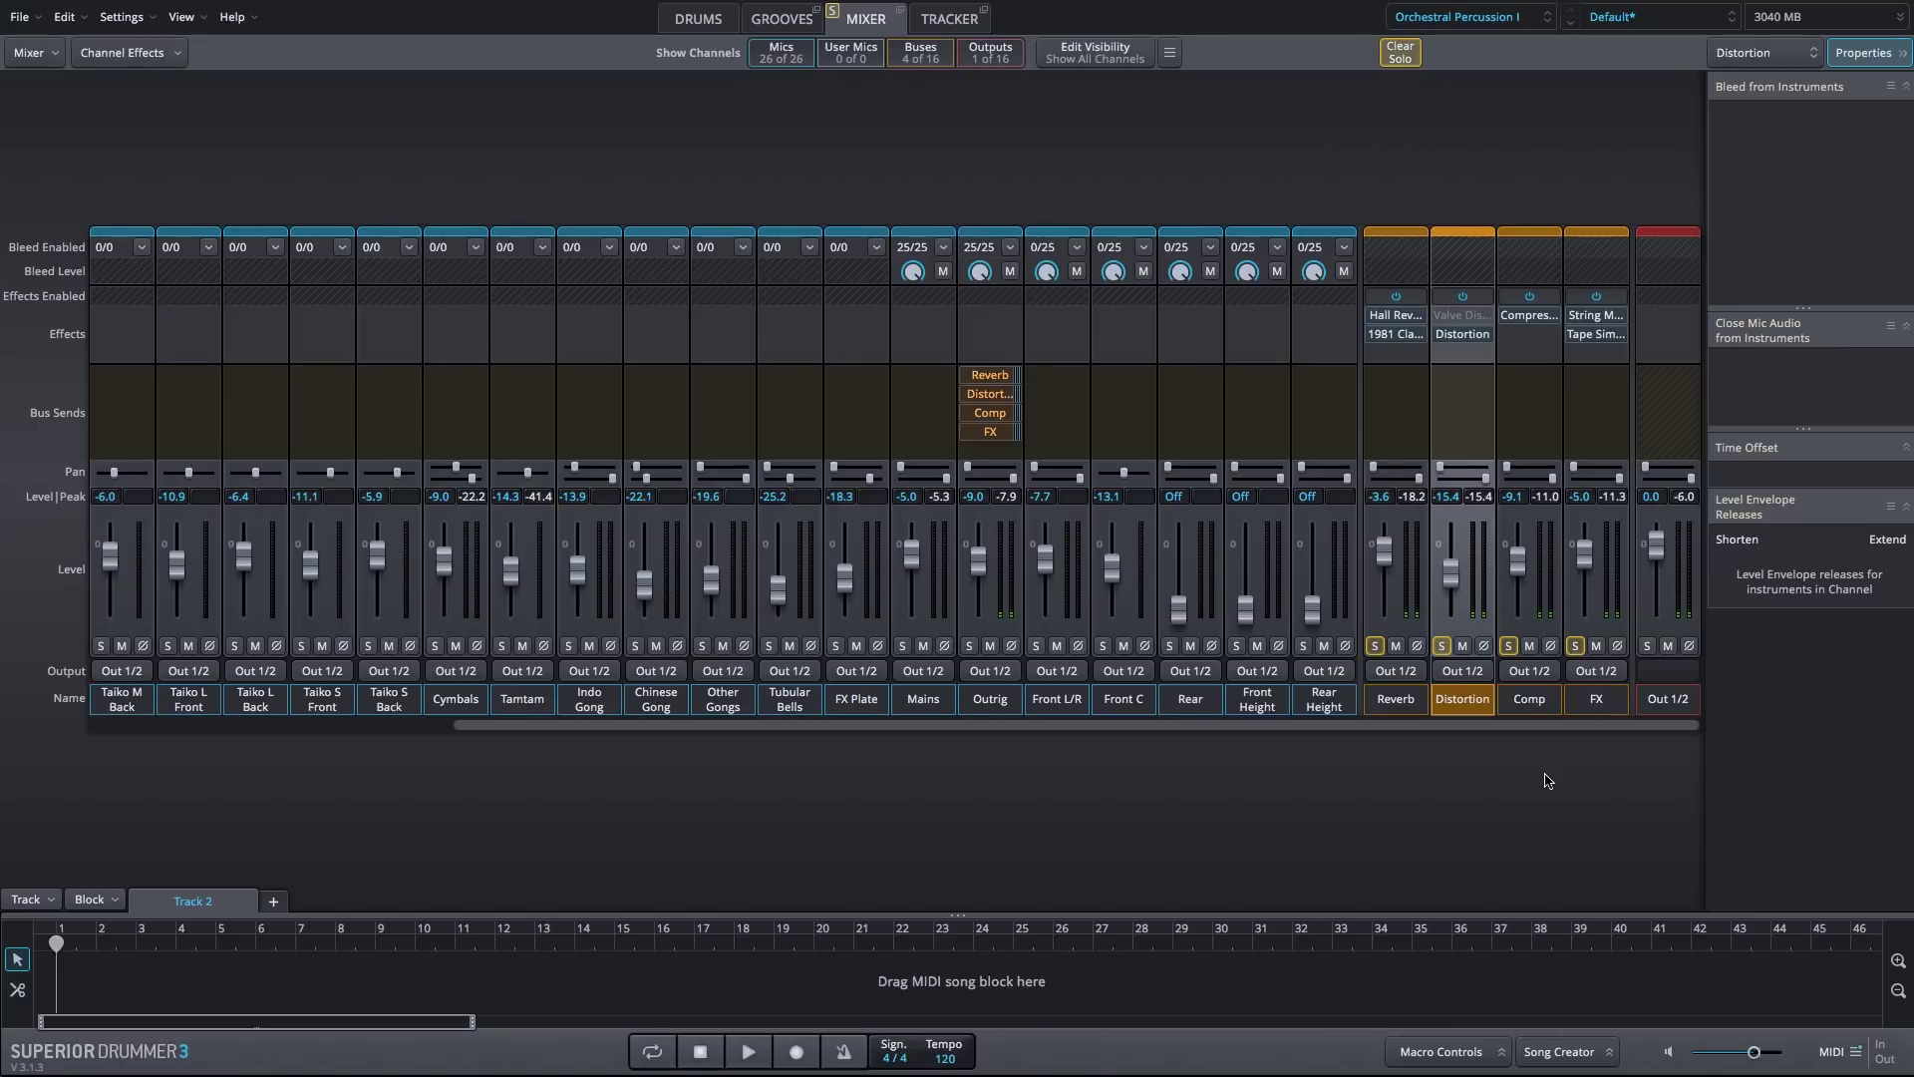
# Unsolo the four buses, fade them fully off together, and bring them back up with Reverb at -3.8 dB
pyautogui.moveTo(1395, 701); pyautogui.dragTo(1575, 710)
pyautogui.click(1576, 647)
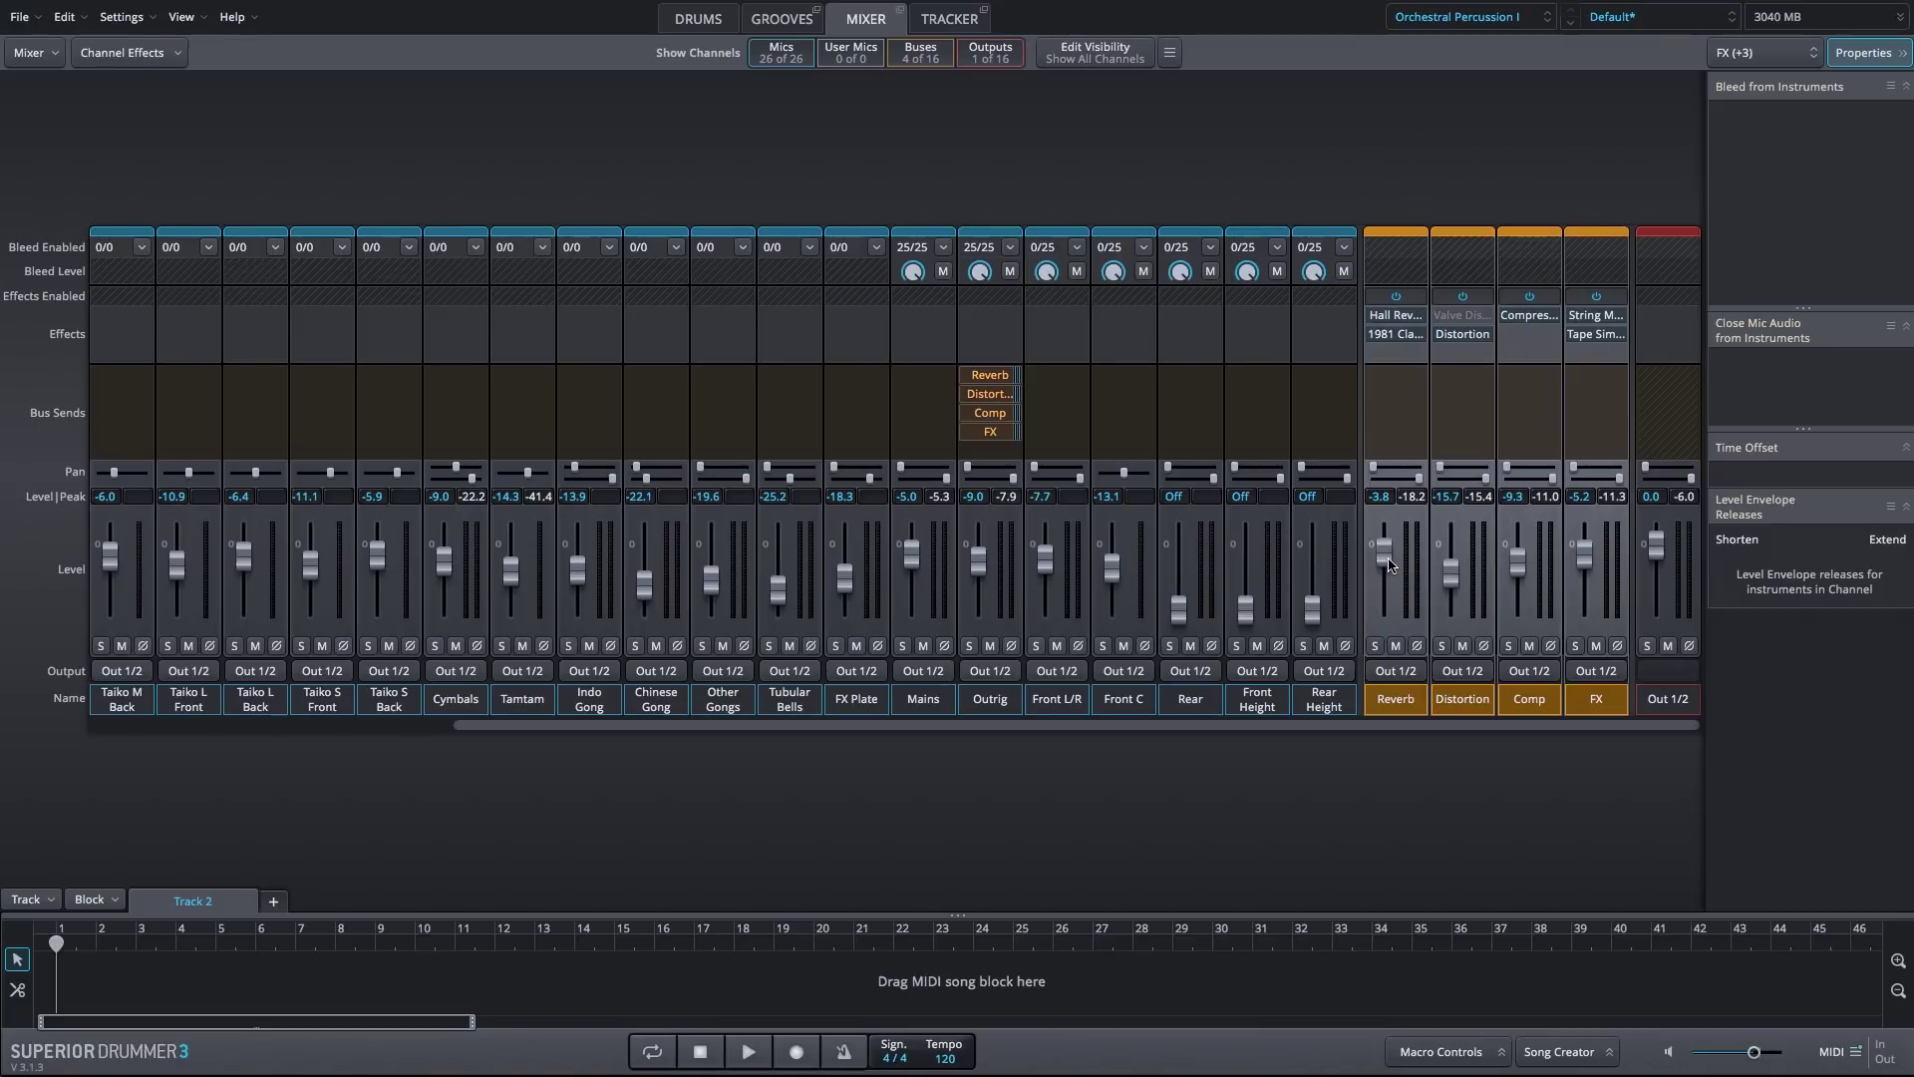
pyautogui.moveTo(1390, 565); pyautogui.dragTo(1396, 623)
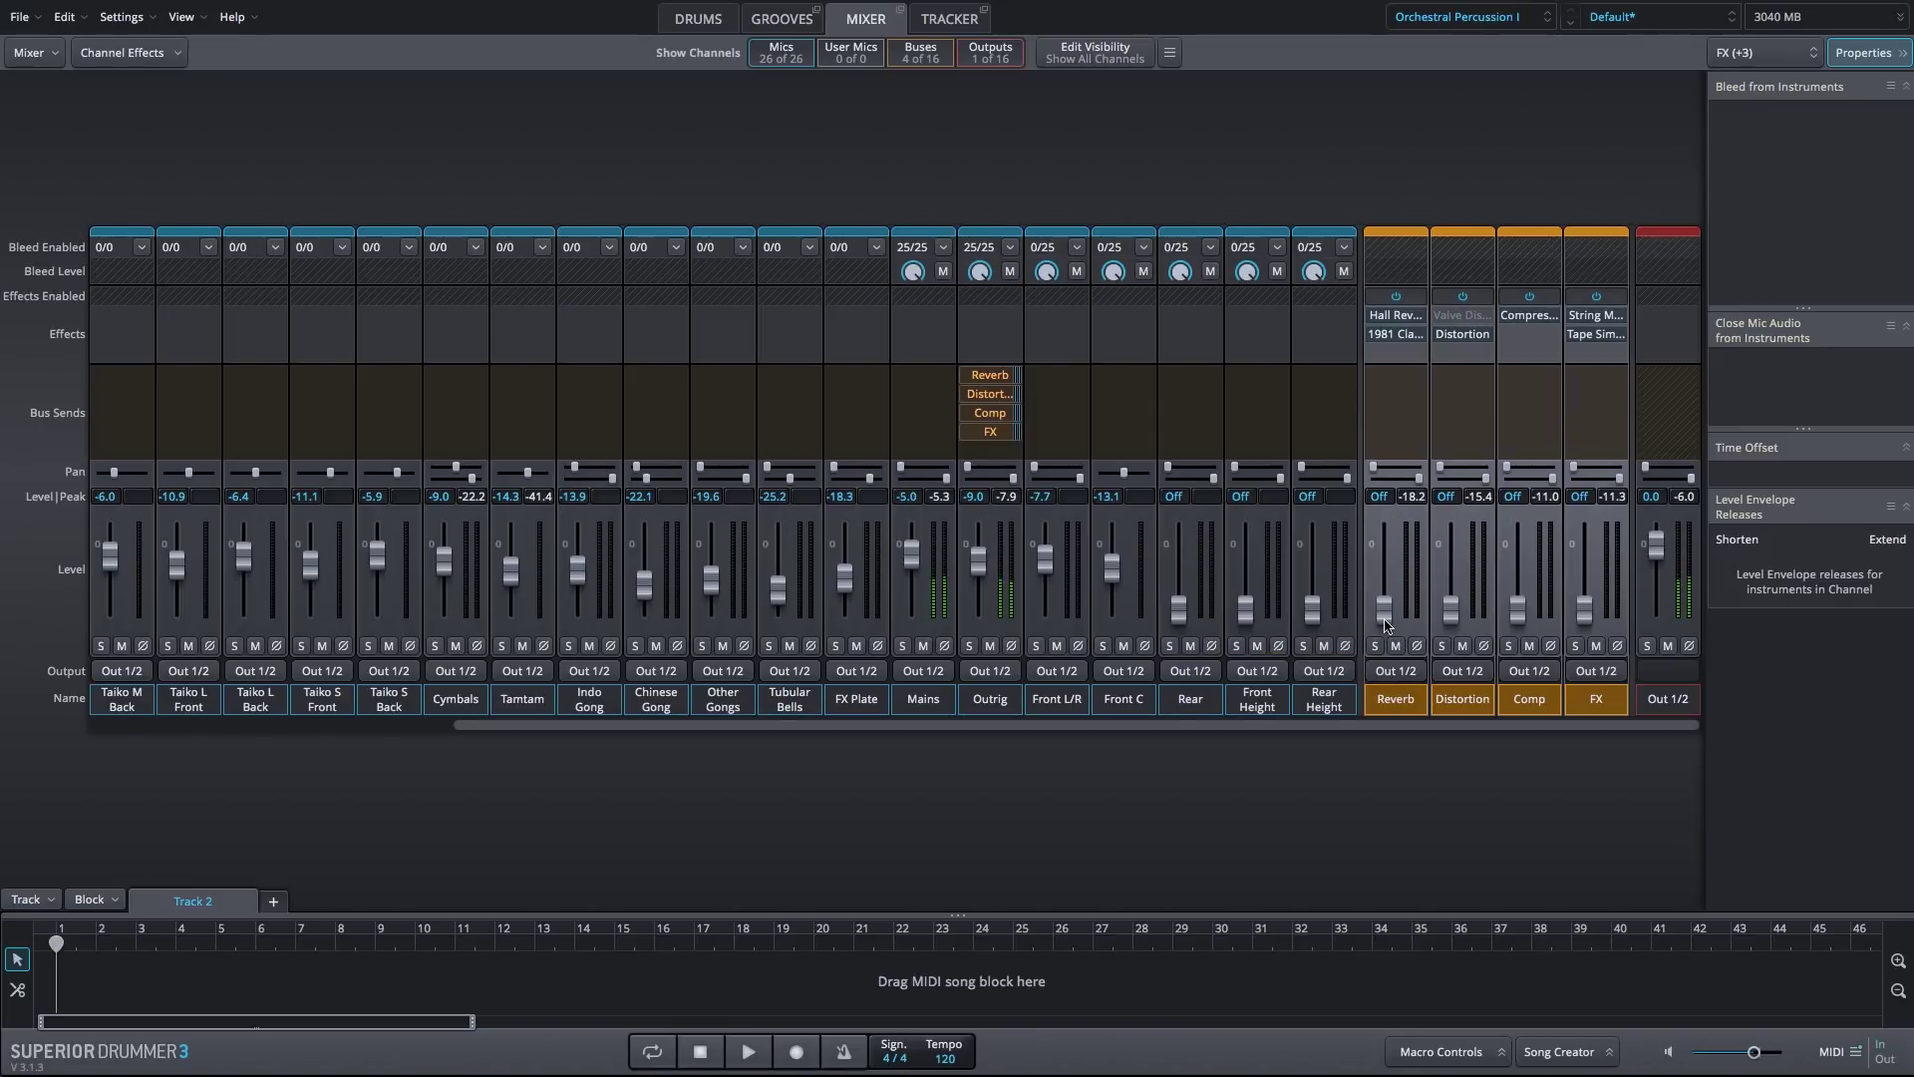
pyautogui.moveTo(1386, 624); pyautogui.dragTo(1393, 568)
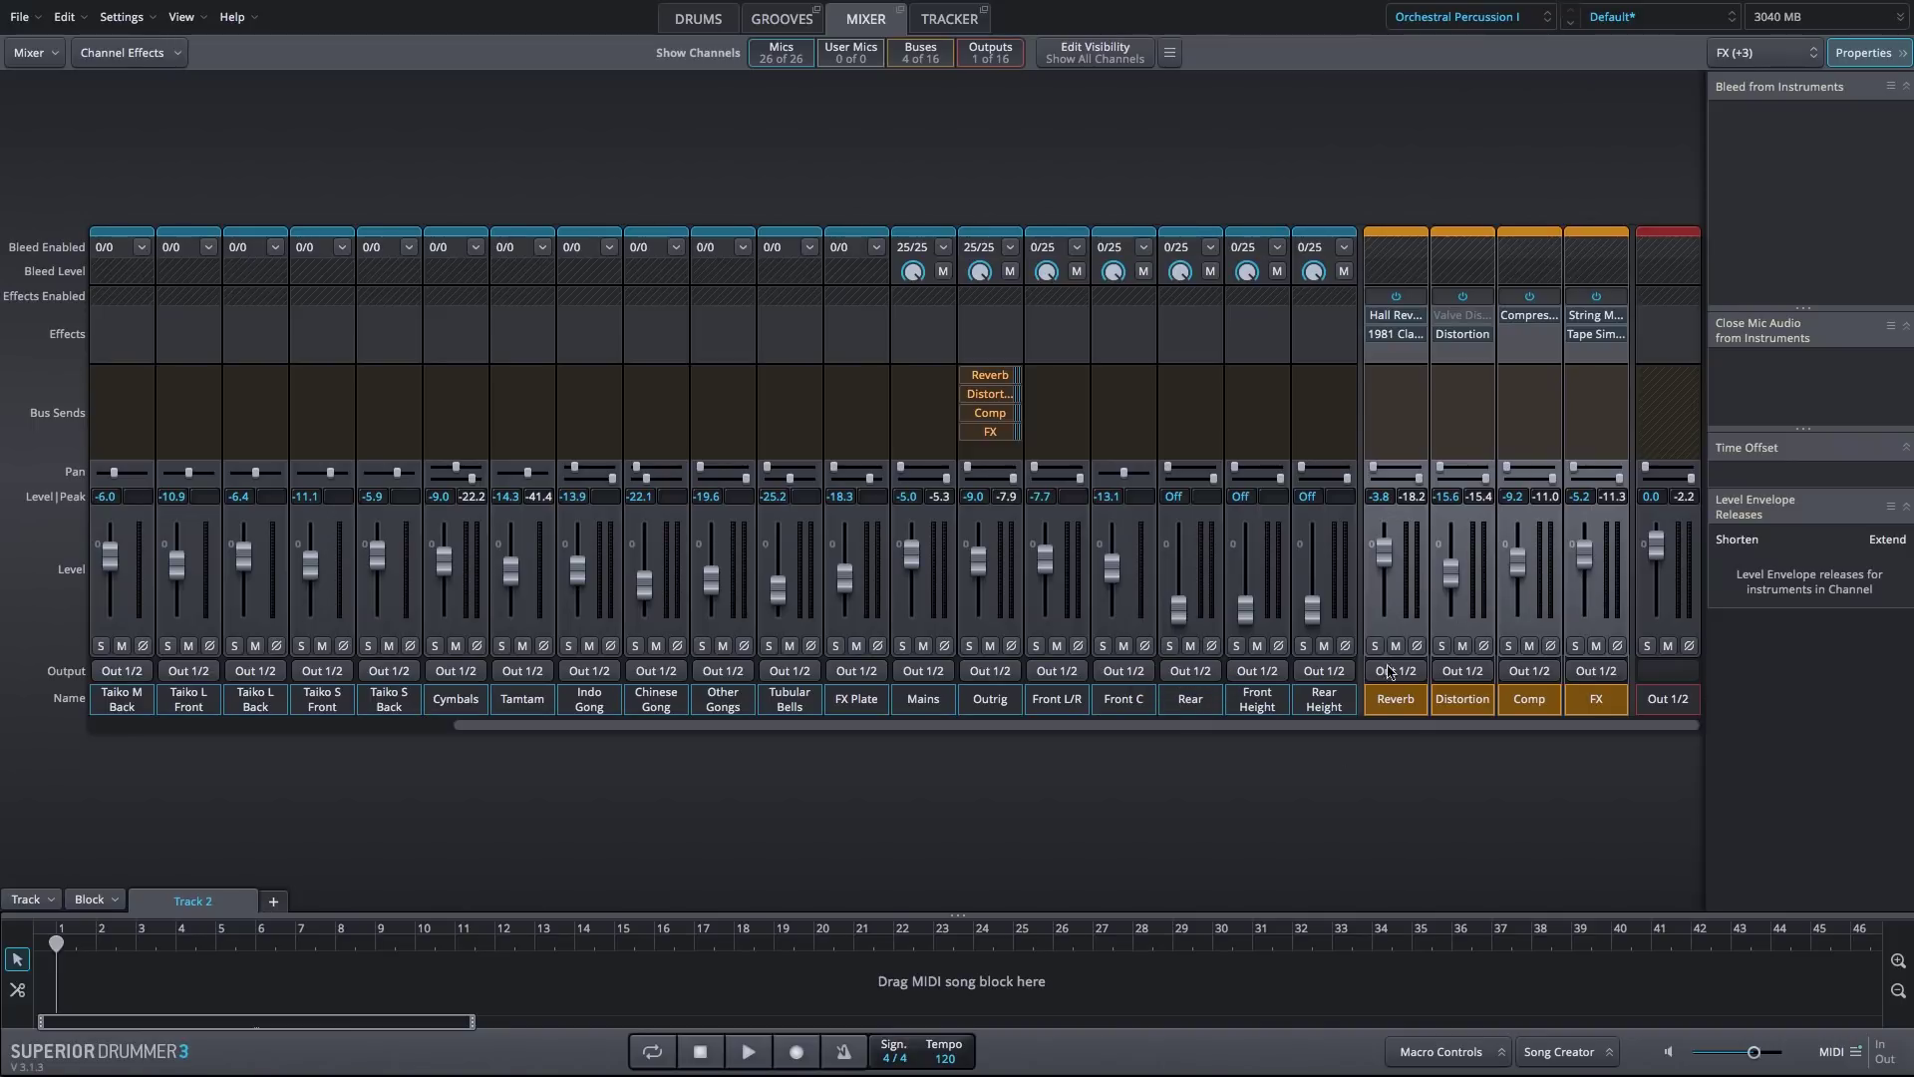
# Lower the buses individually, setting FX to -14.8 dB, Comp to -17.6 dB and Distortion to -20.0 dB
pyautogui.click(1586, 707)
pyautogui.moveTo(1585, 554); pyautogui.dragTo(1517, 579)
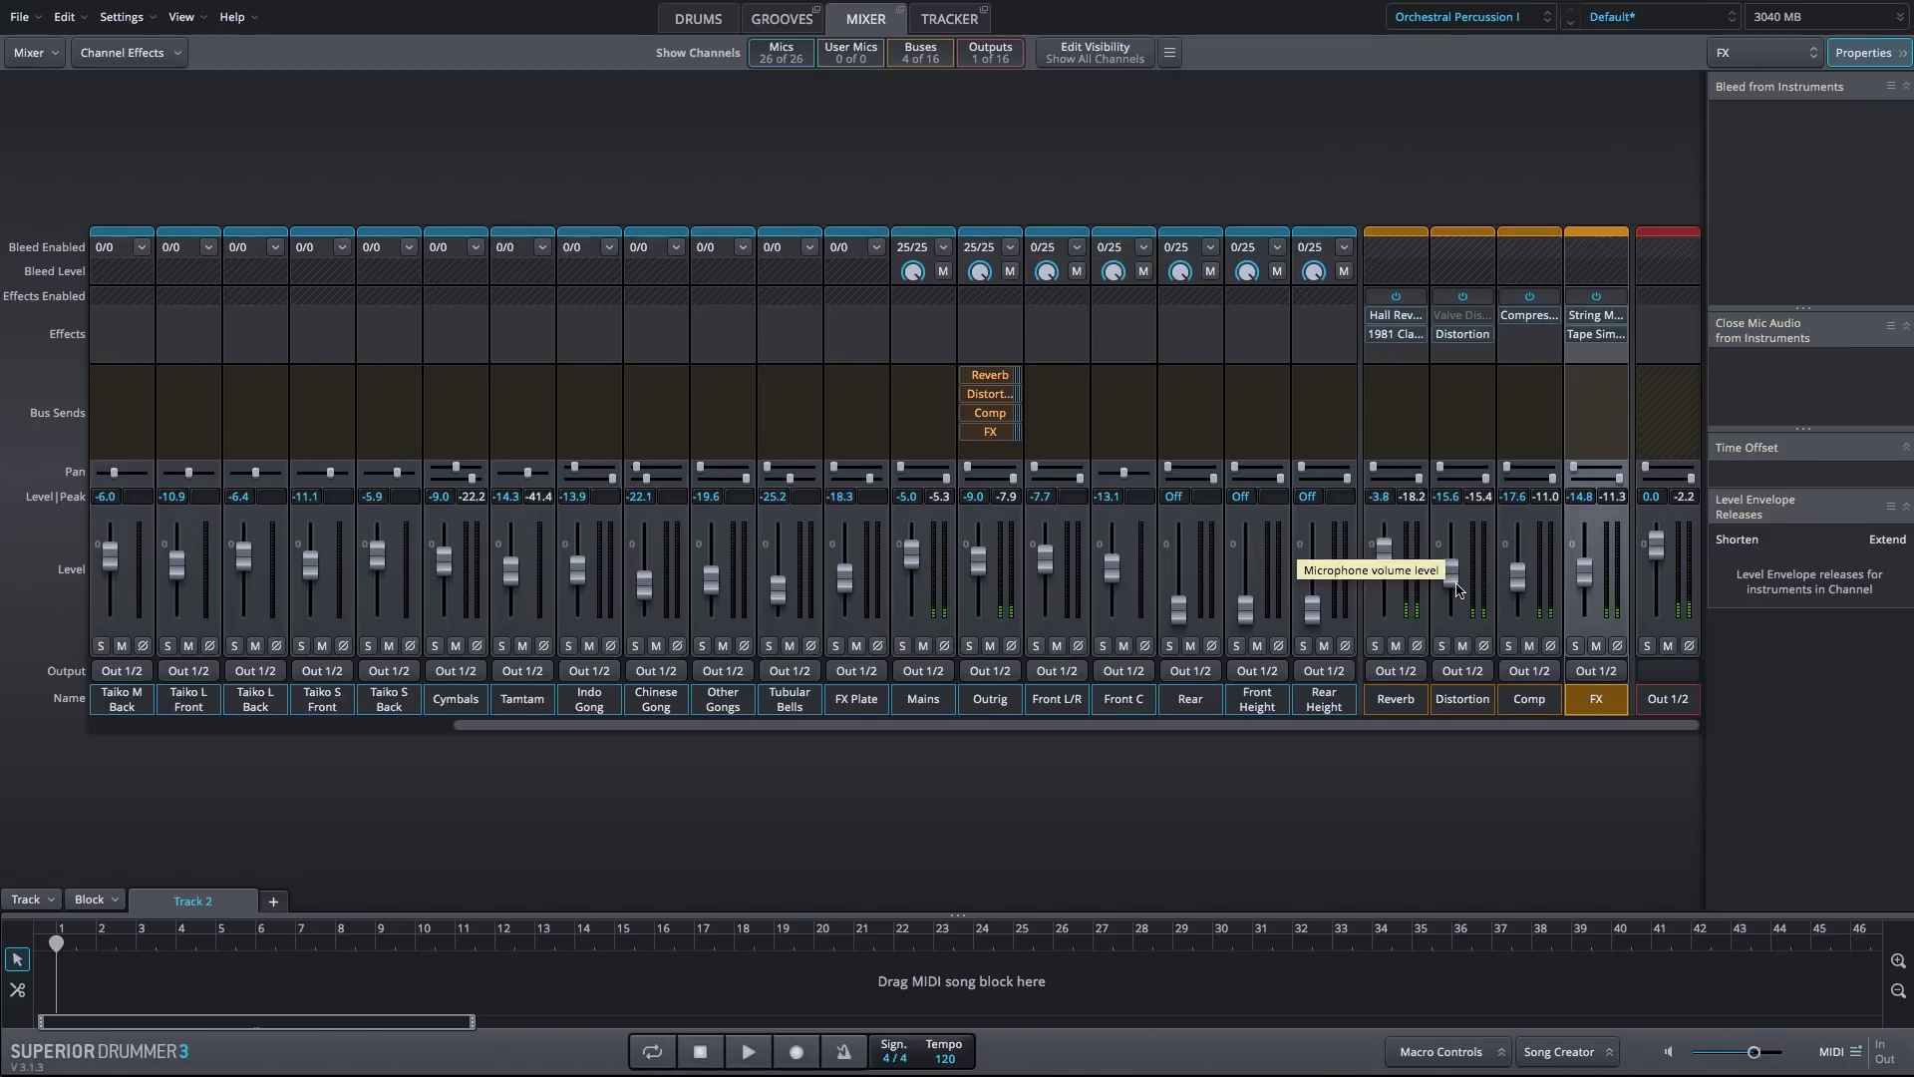
pyautogui.moveTo(1455, 584); pyautogui.dragTo(1454, 592)
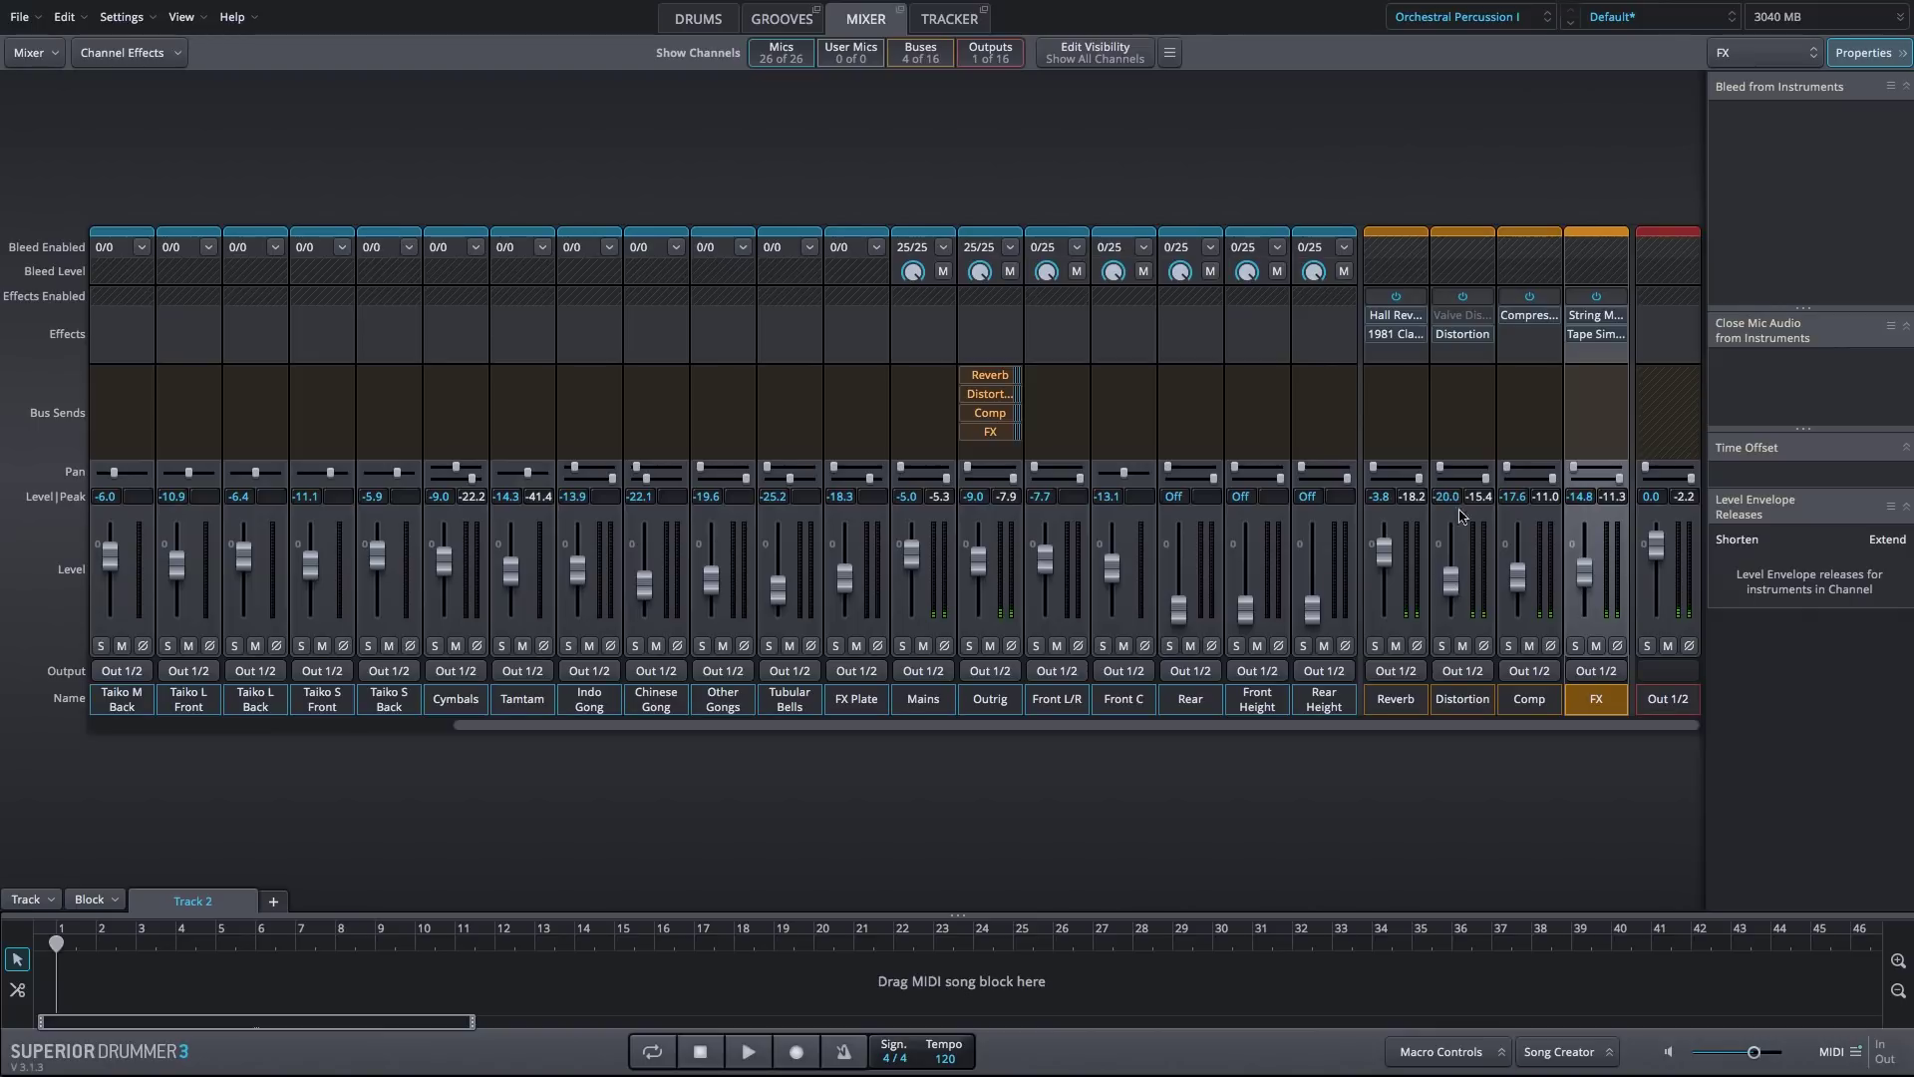
# In the Distortion bus's second effect, set the drive to 6.31 and the tone to 4.80
pyautogui.click(1440, 335)
pyautogui.moveTo(1457, 335)
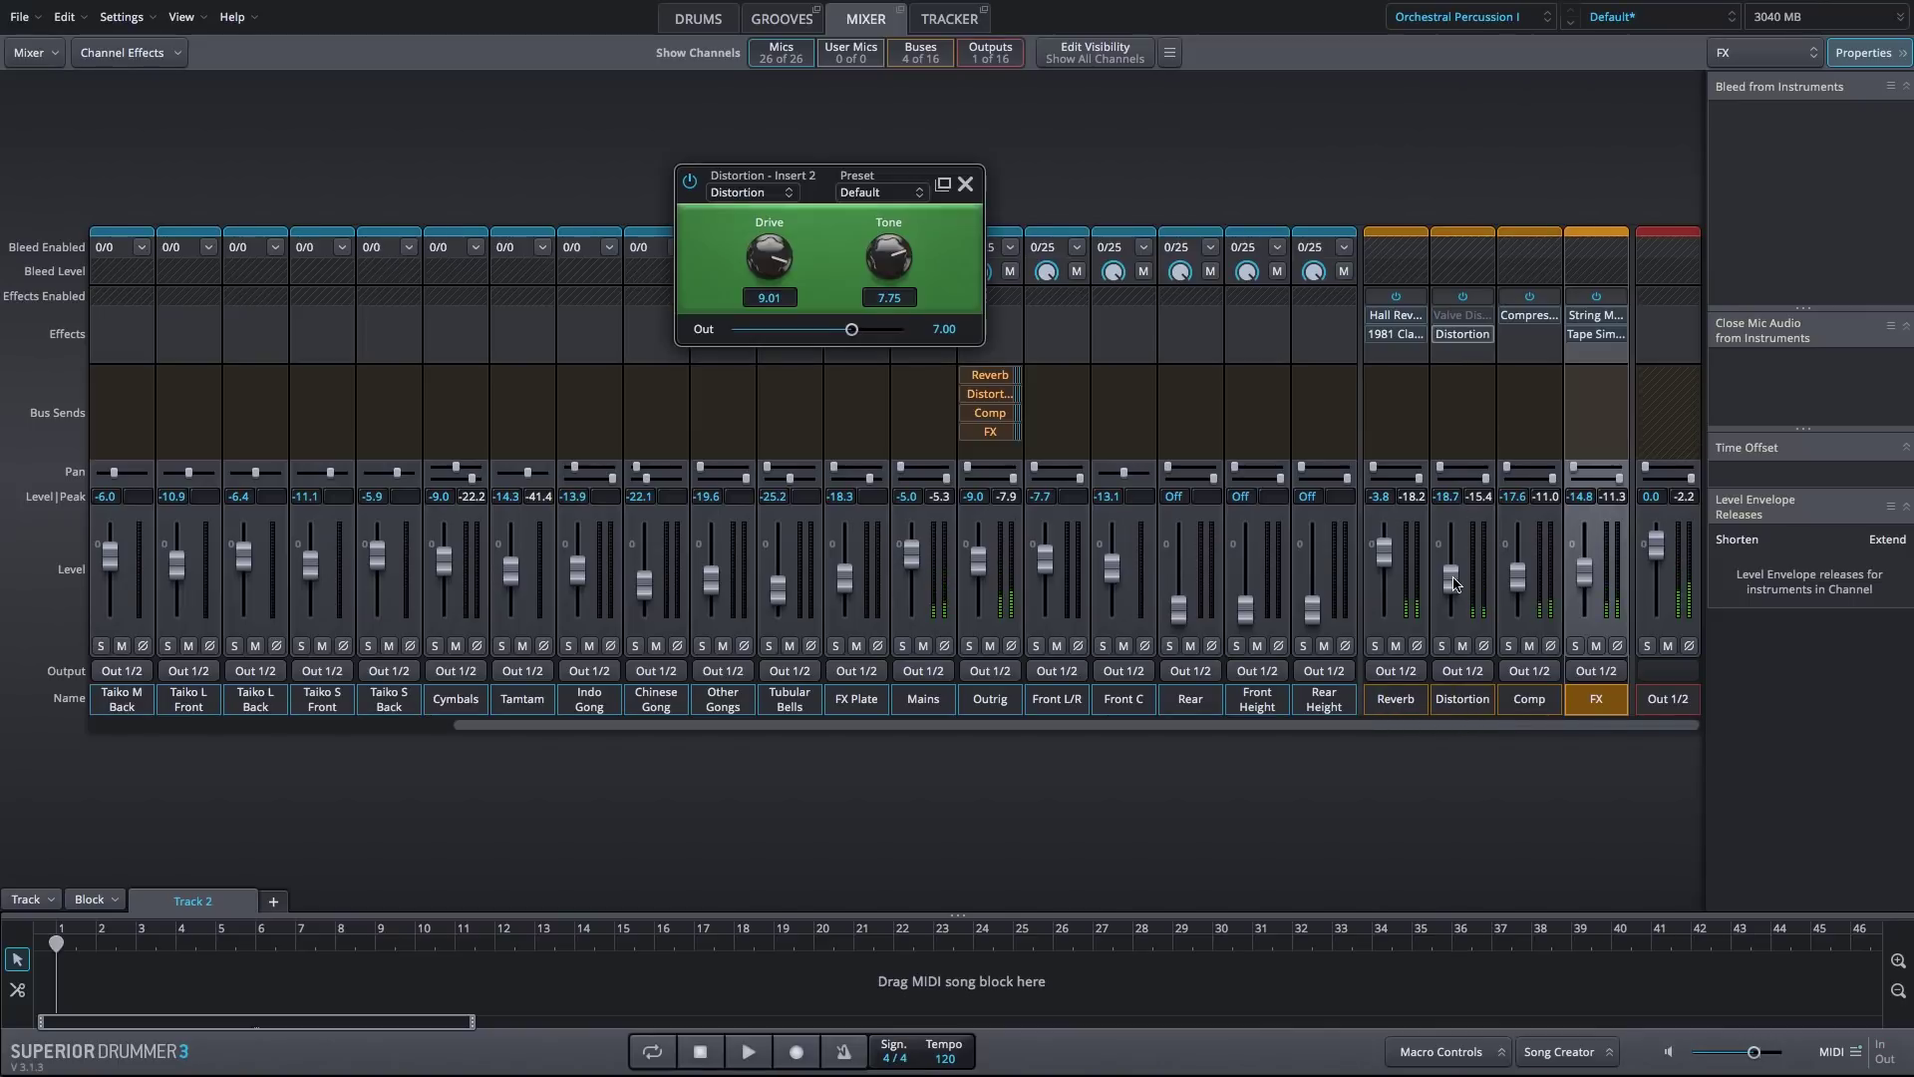
pyautogui.click(1450, 336)
pyautogui.scroll(5, 890, 261)
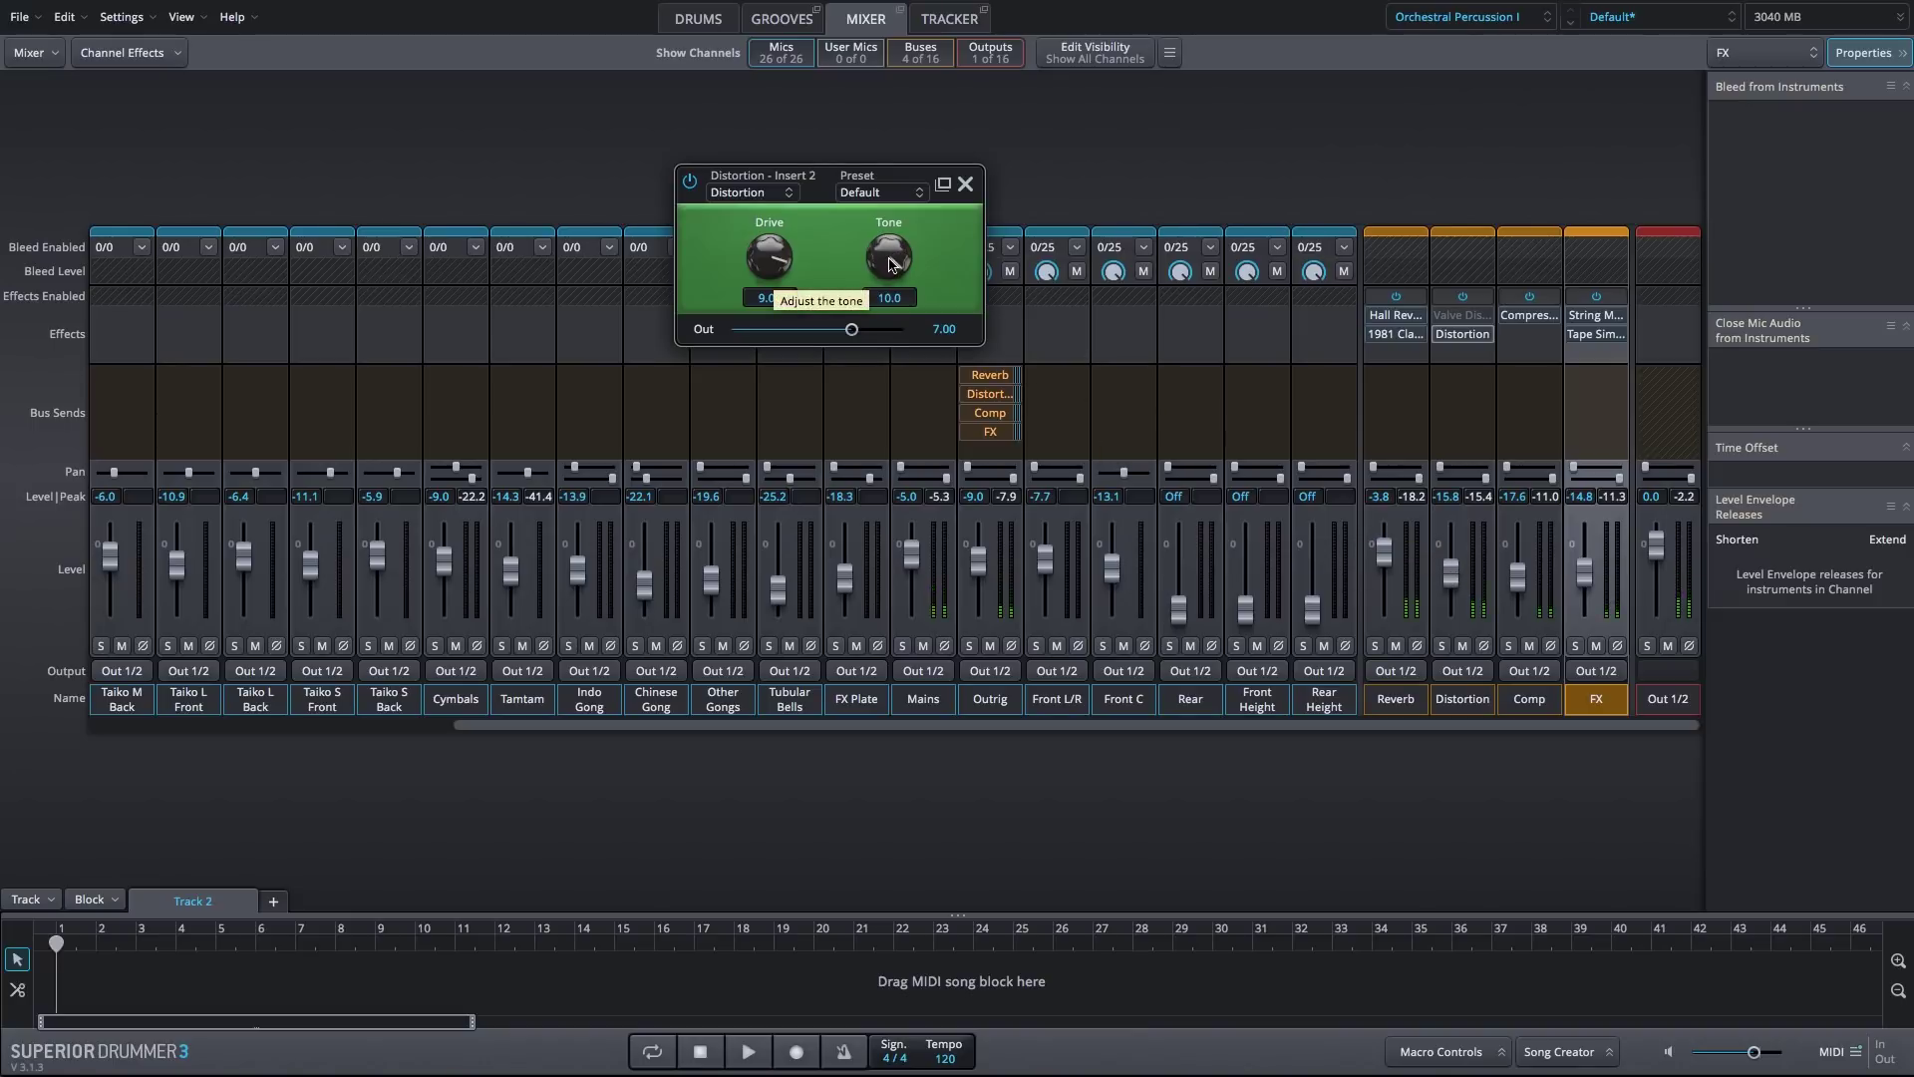
pyautogui.moveTo(890, 260); pyautogui.dragTo(889, 363)
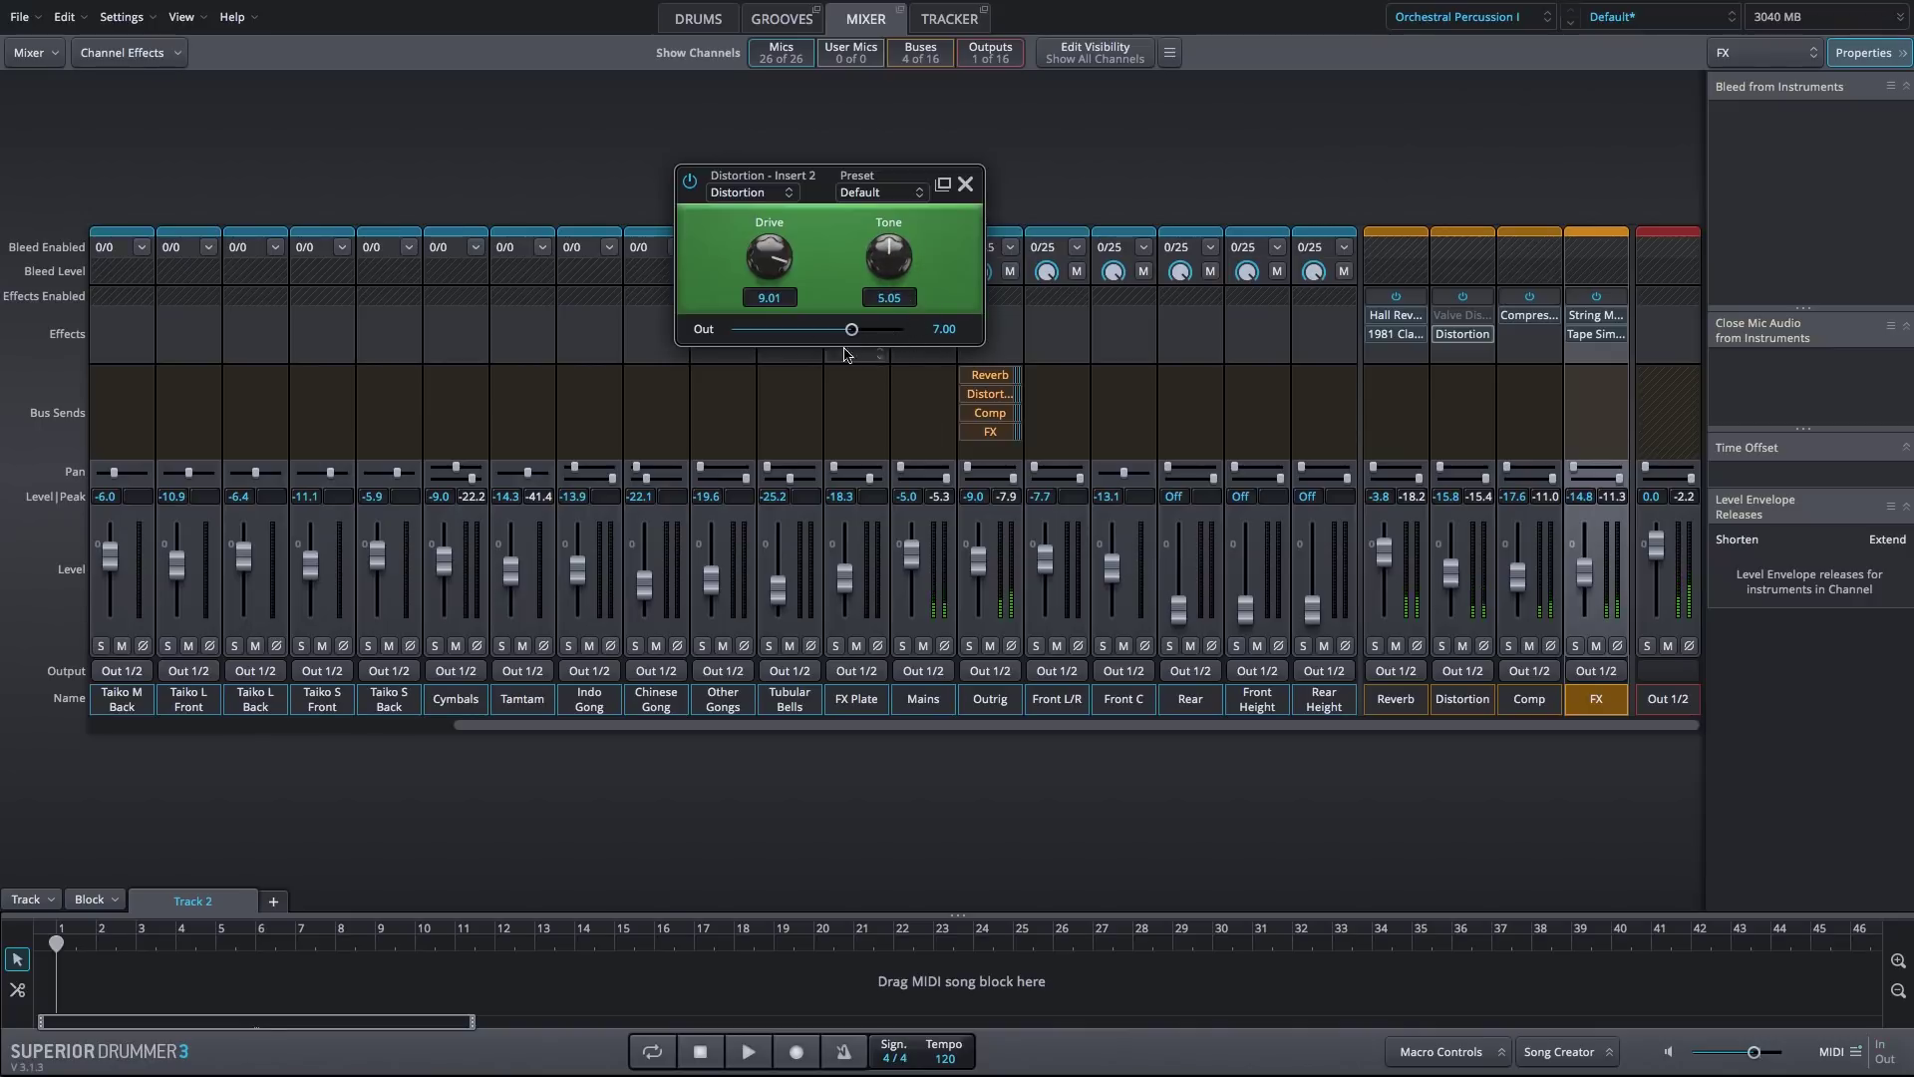
pyautogui.moveTo(758, 273); pyautogui.dragTo(773, 343)
pyautogui.moveTo(881, 264)
pyautogui.mouseDown()
pyautogui.moveTo(884, 247)
pyautogui.moveTo(912, 407)
pyautogui.moveTo(909, 149)
pyautogui.moveTo(902, 271)
pyautogui.mouseUp()
# Set the Distortion bus to -23.3 dB, Comp to -12.8 dB and FX to -6.4 dB, and close the Distortion effect
pyautogui.moveTo(1451, 574); pyautogui.dragTo(1456, 596)
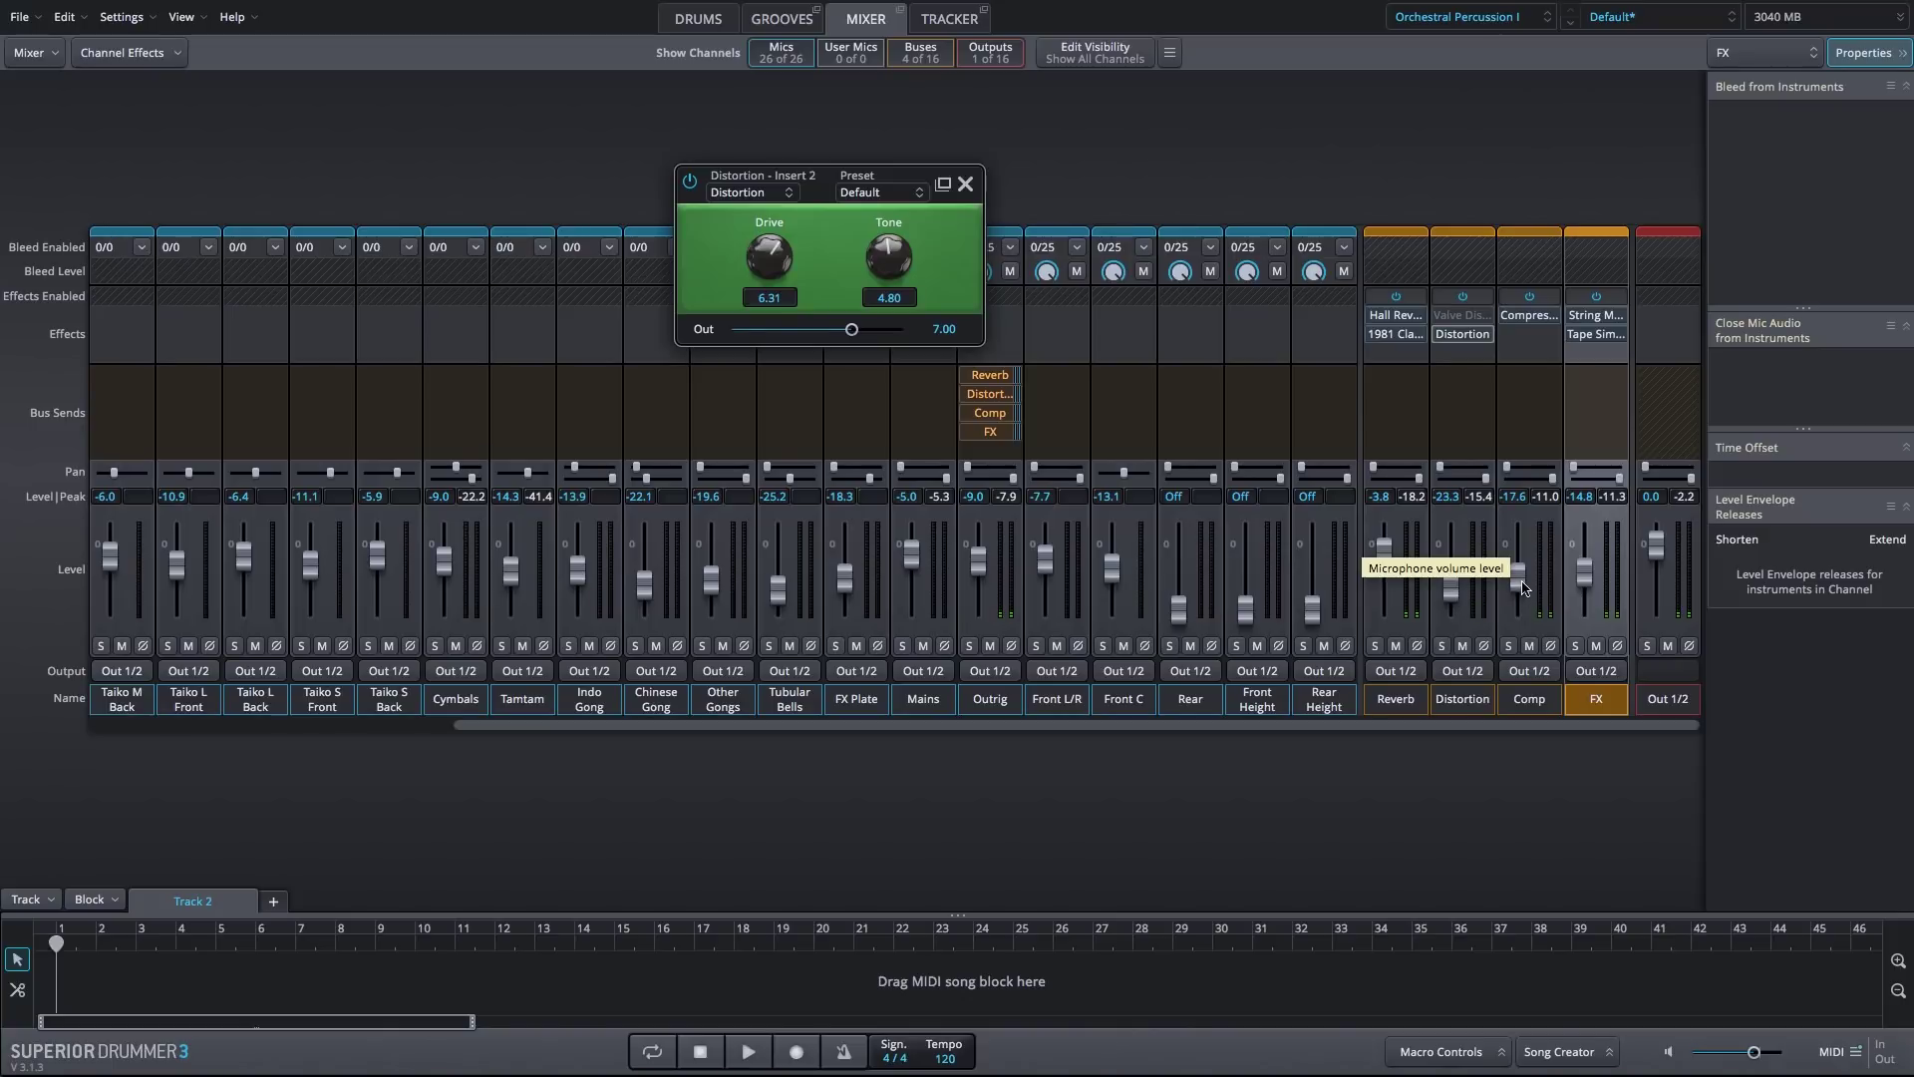
pyautogui.moveTo(1522, 585); pyautogui.dragTo(1585, 565)
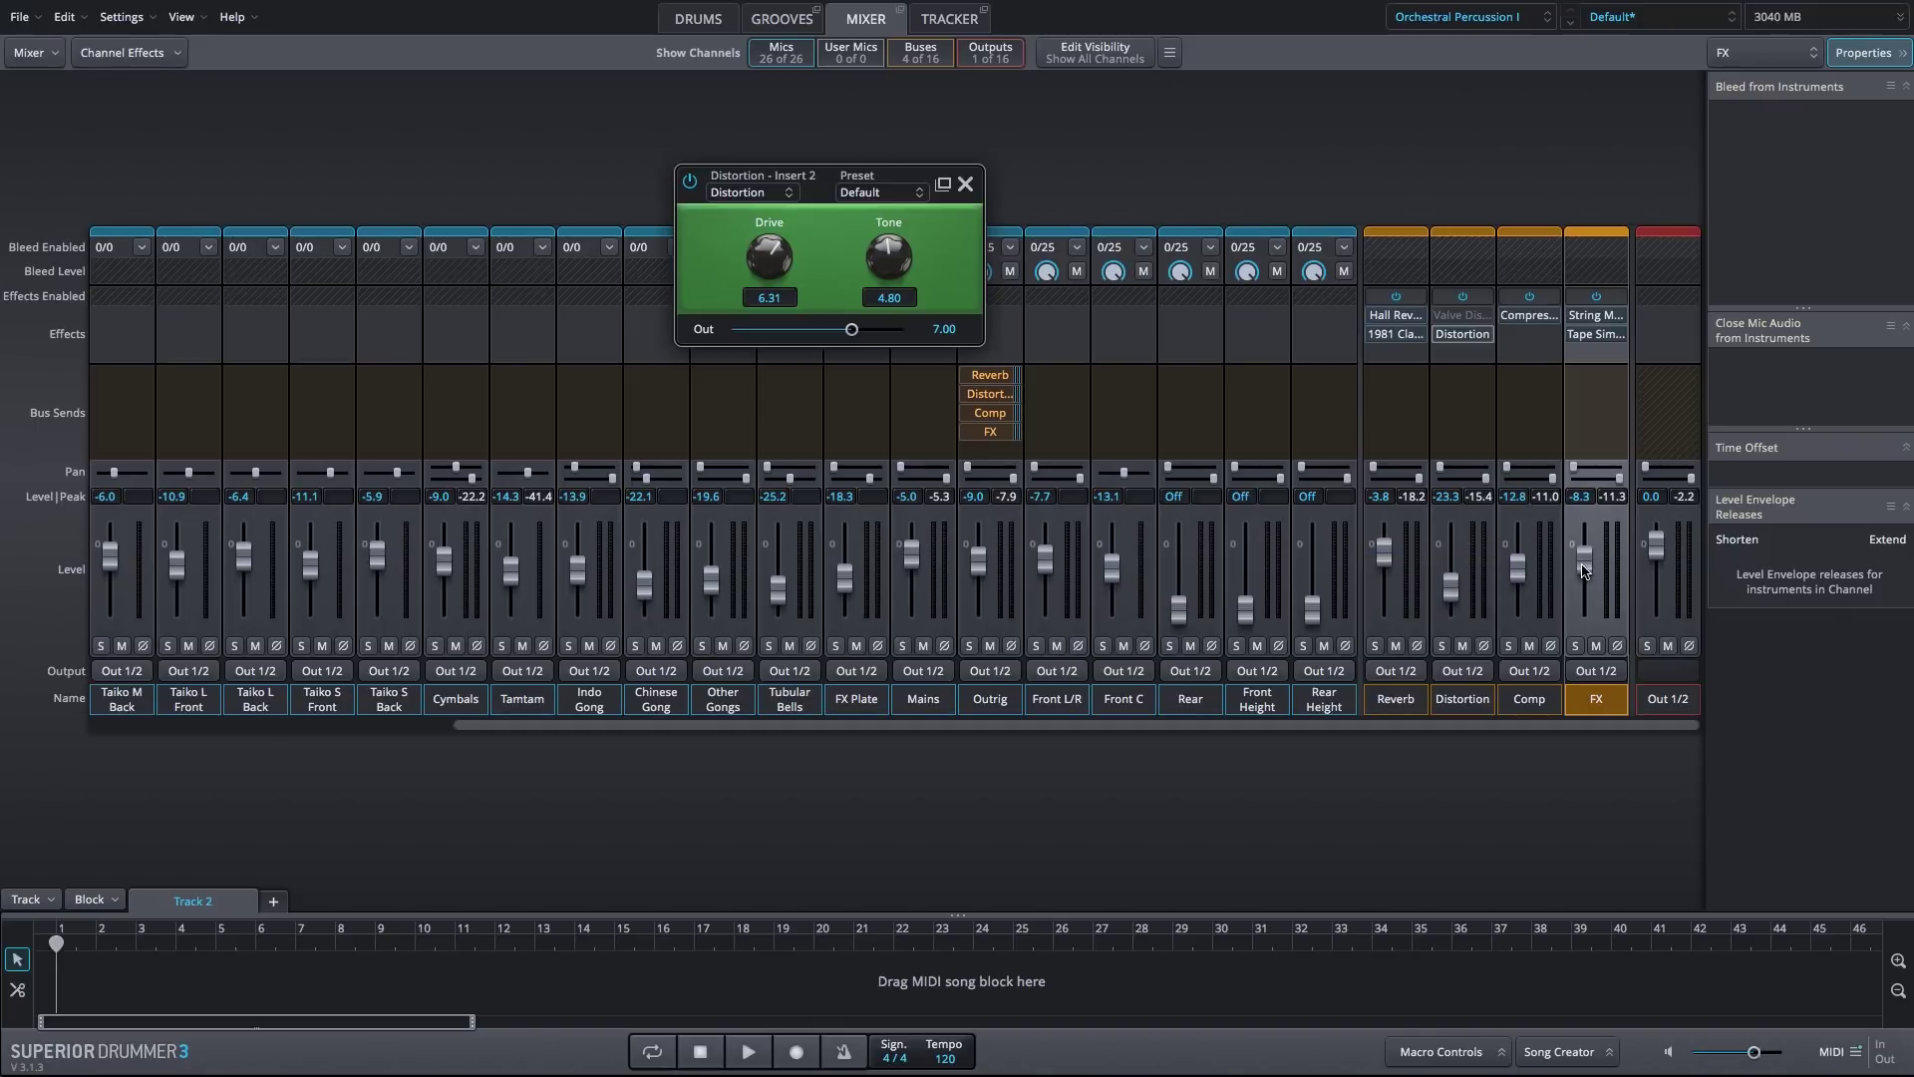
pyautogui.click(1605, 779)
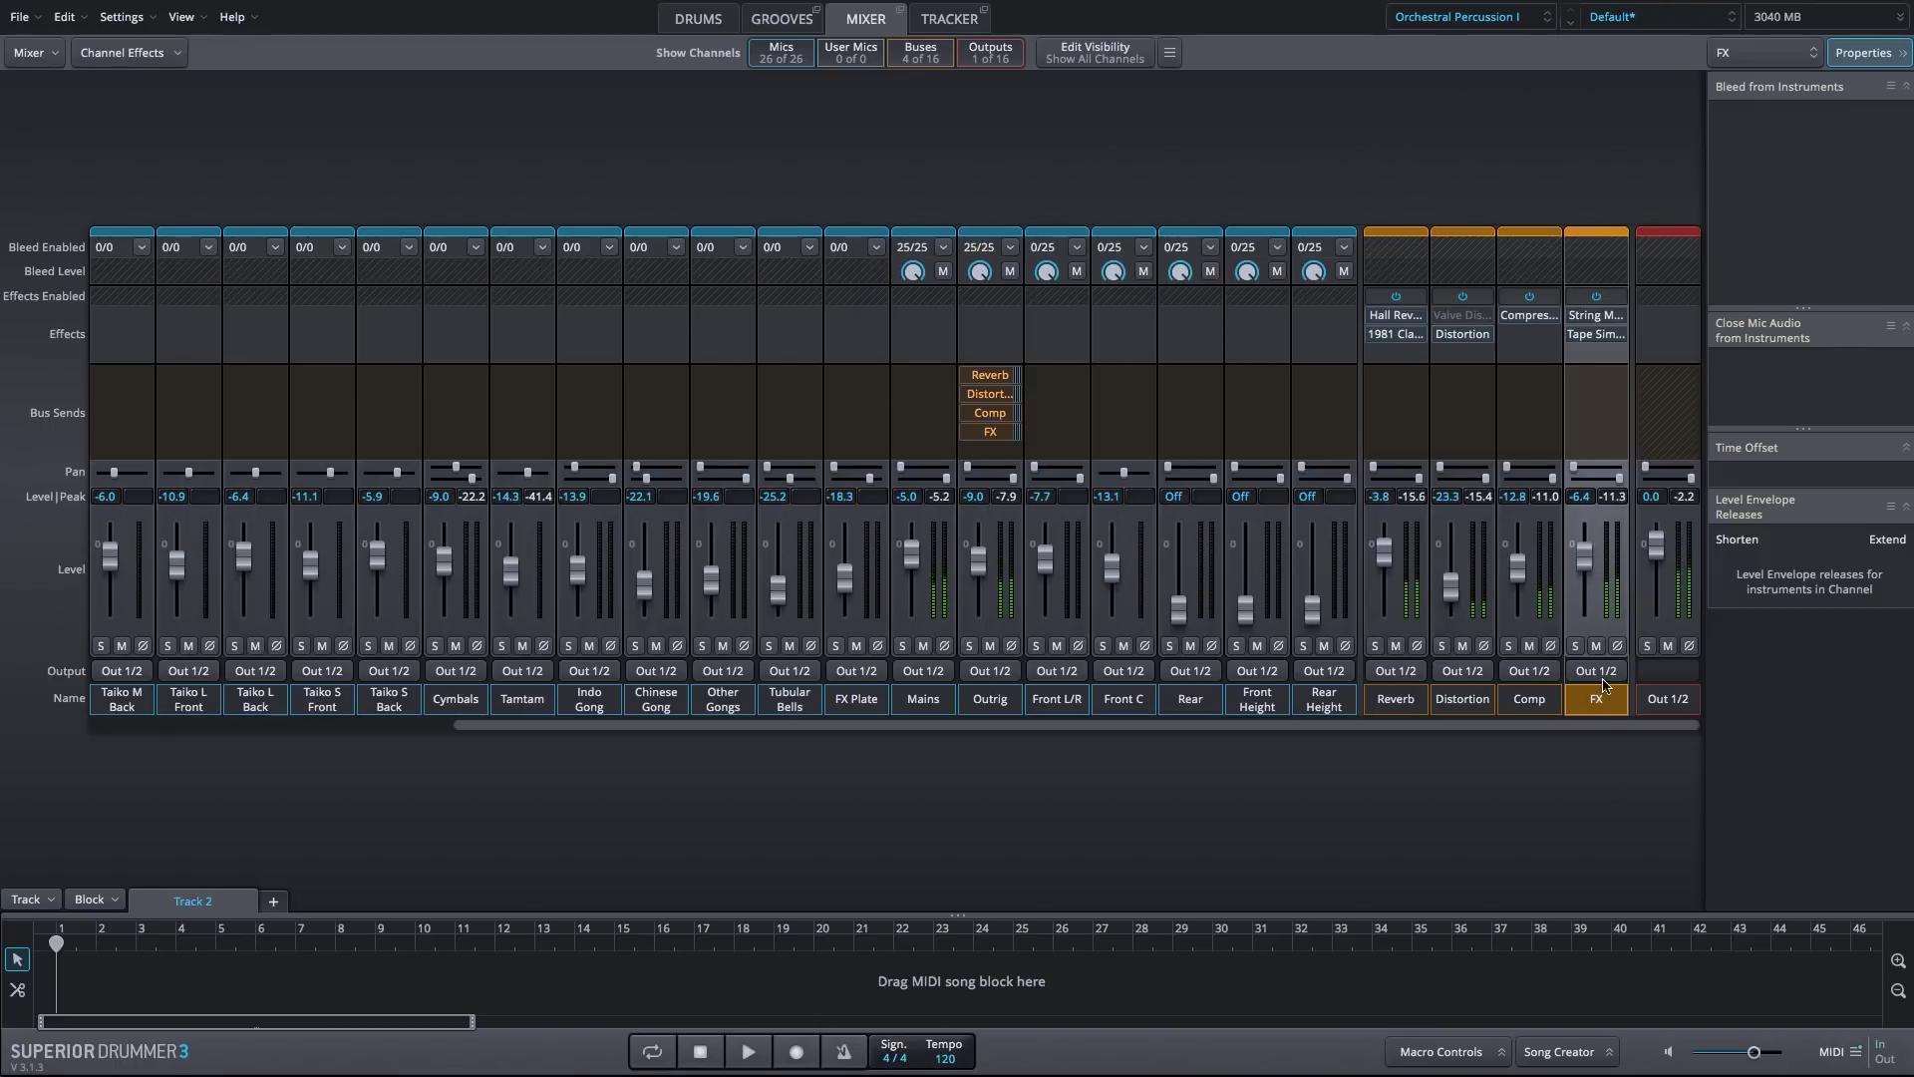
# Compare the mix with the FX bus muted and unmuted, leaving the bus unmuted
pyautogui.click(1595, 646)
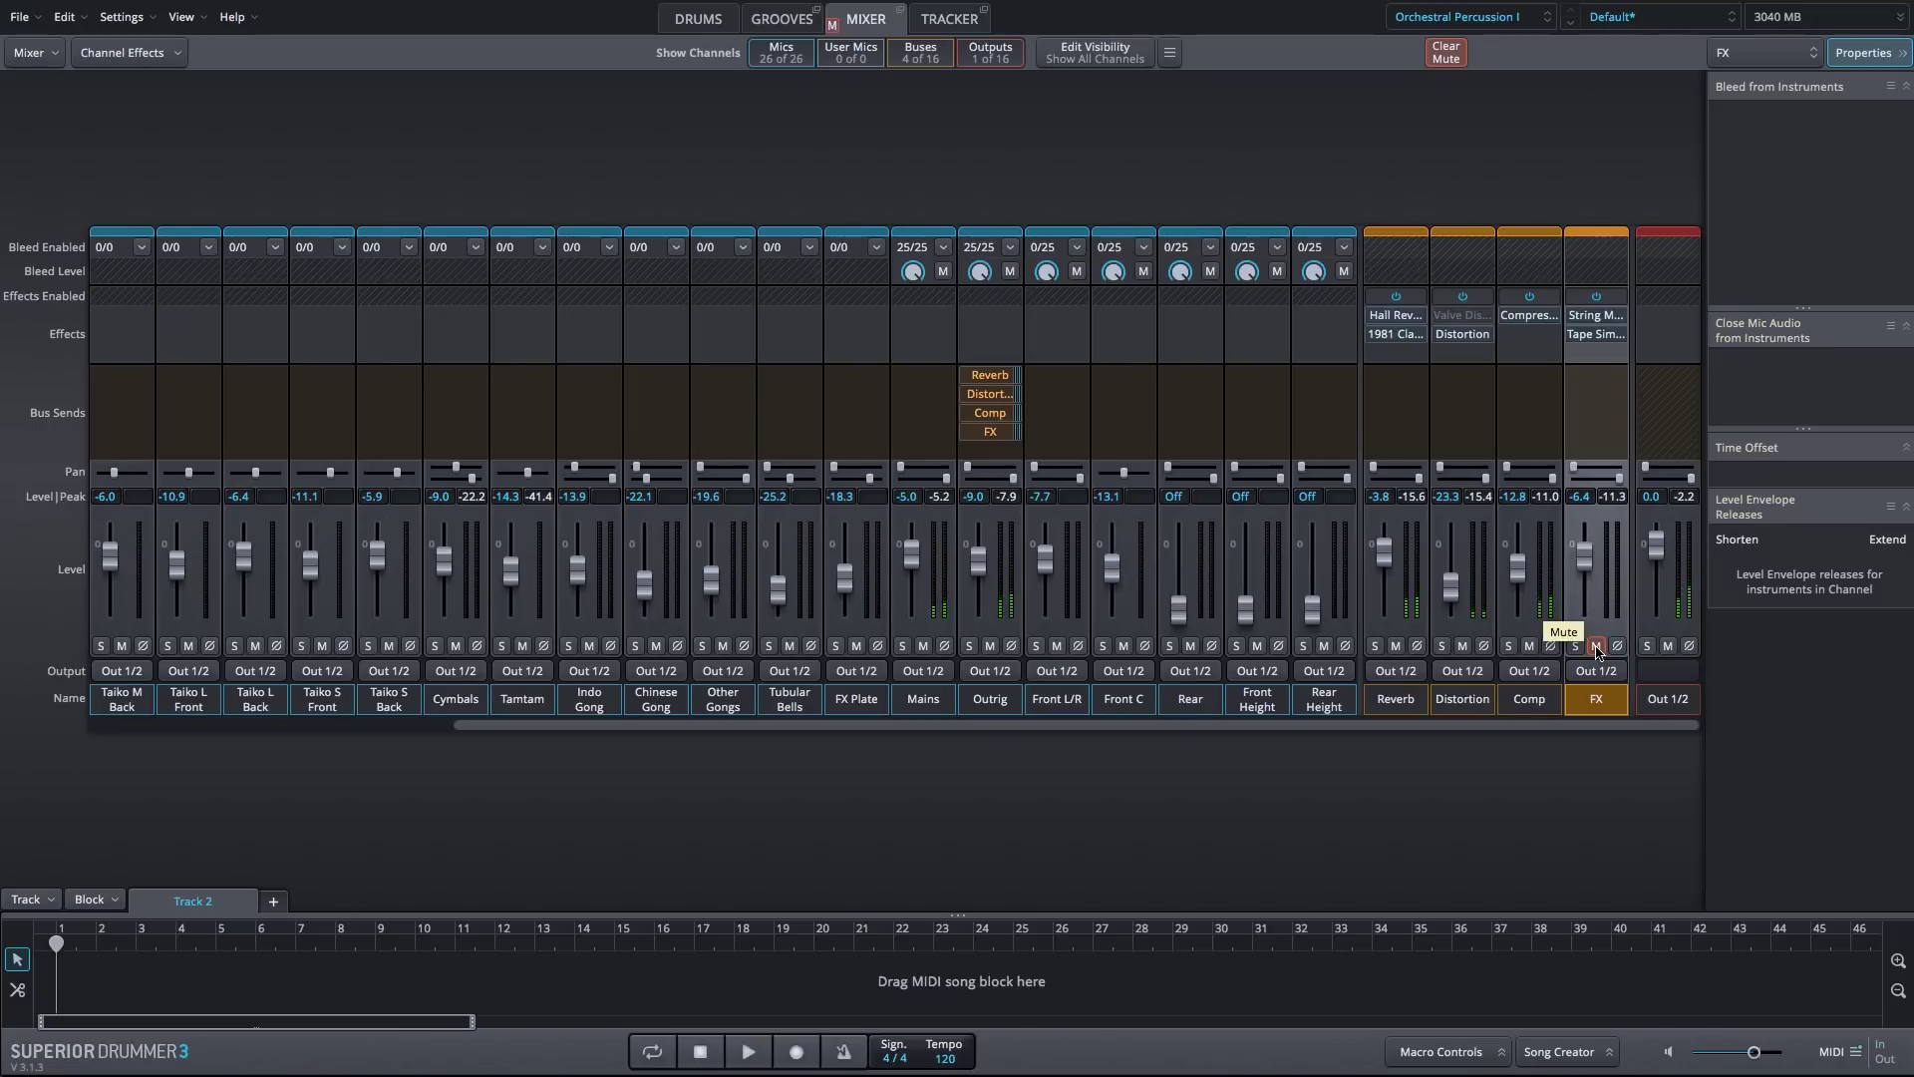
pyautogui.click(1596, 646)
pyautogui.click(1596, 646)
pyautogui.click(1595, 646)
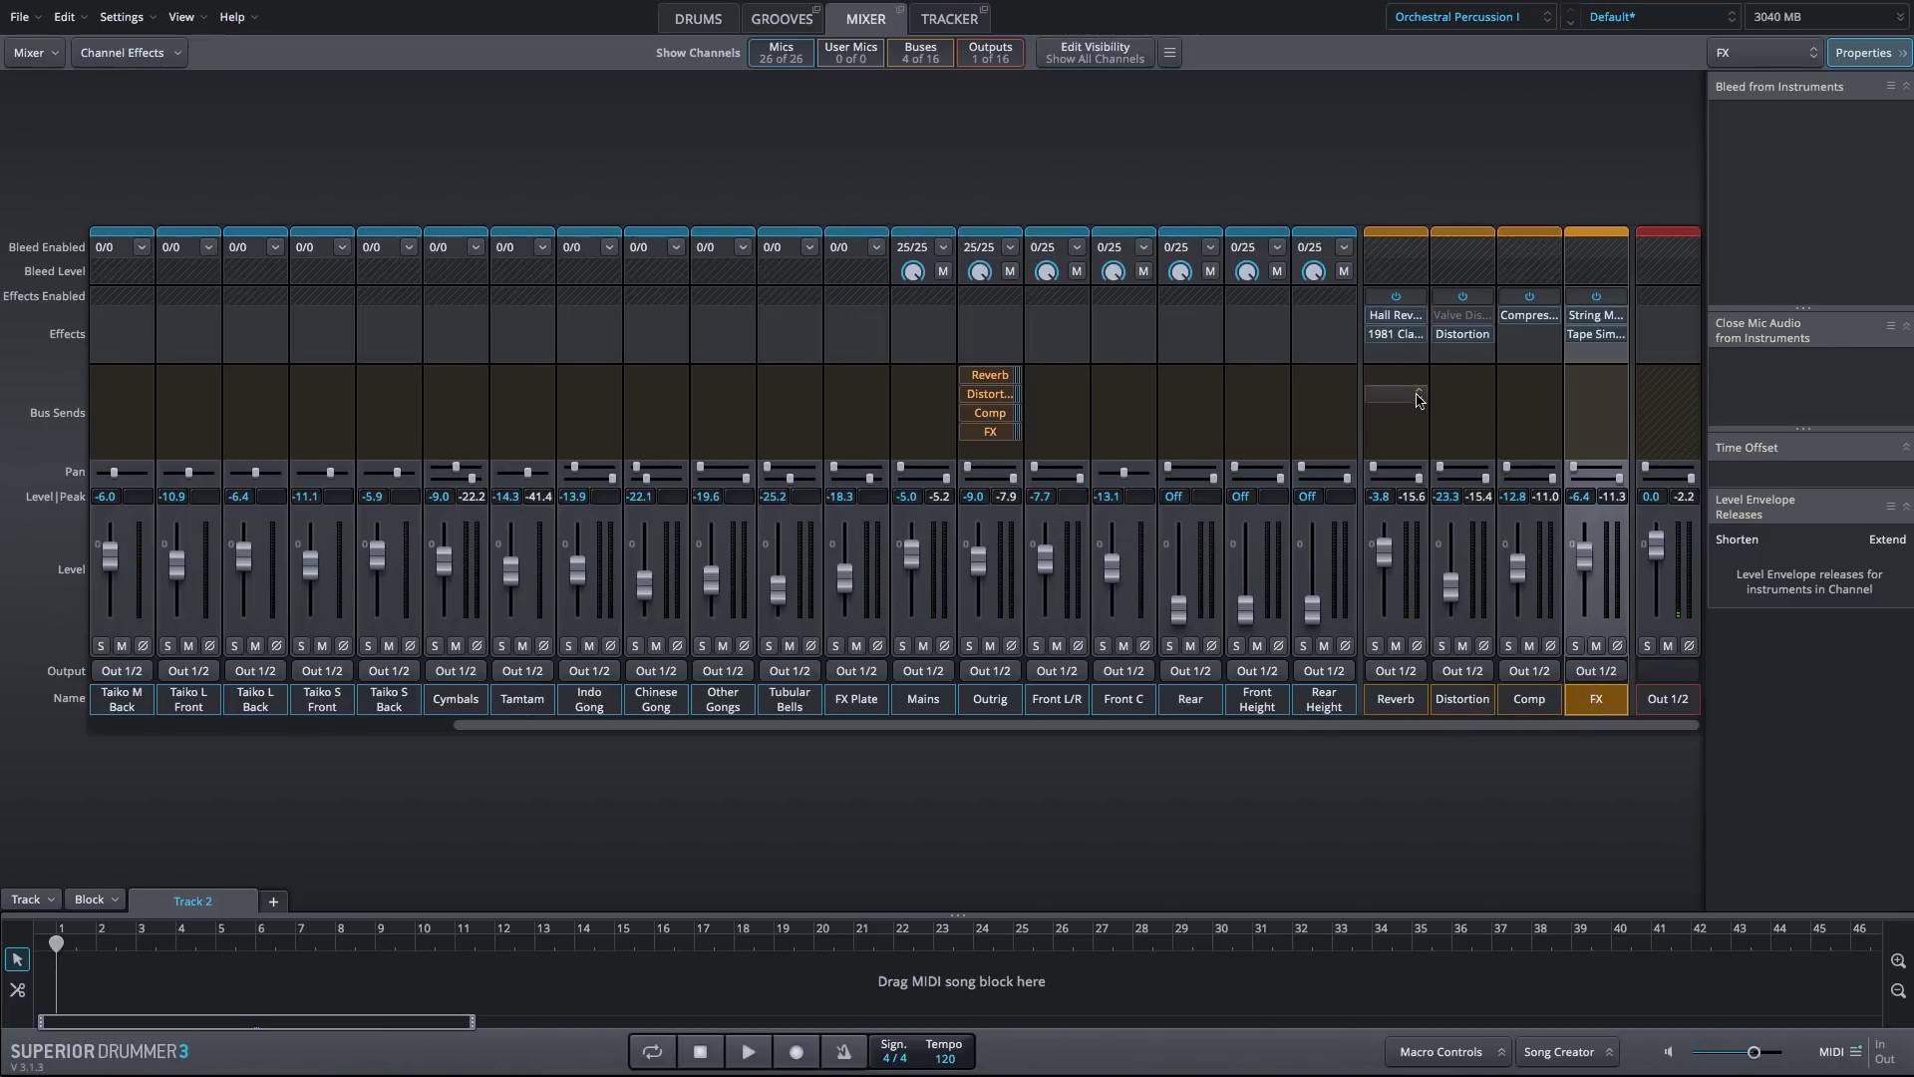
# Compare the Reverb bus with its second effect bypassed and active, leaving the effect enabled
pyautogui.moveTo(1376, 342)
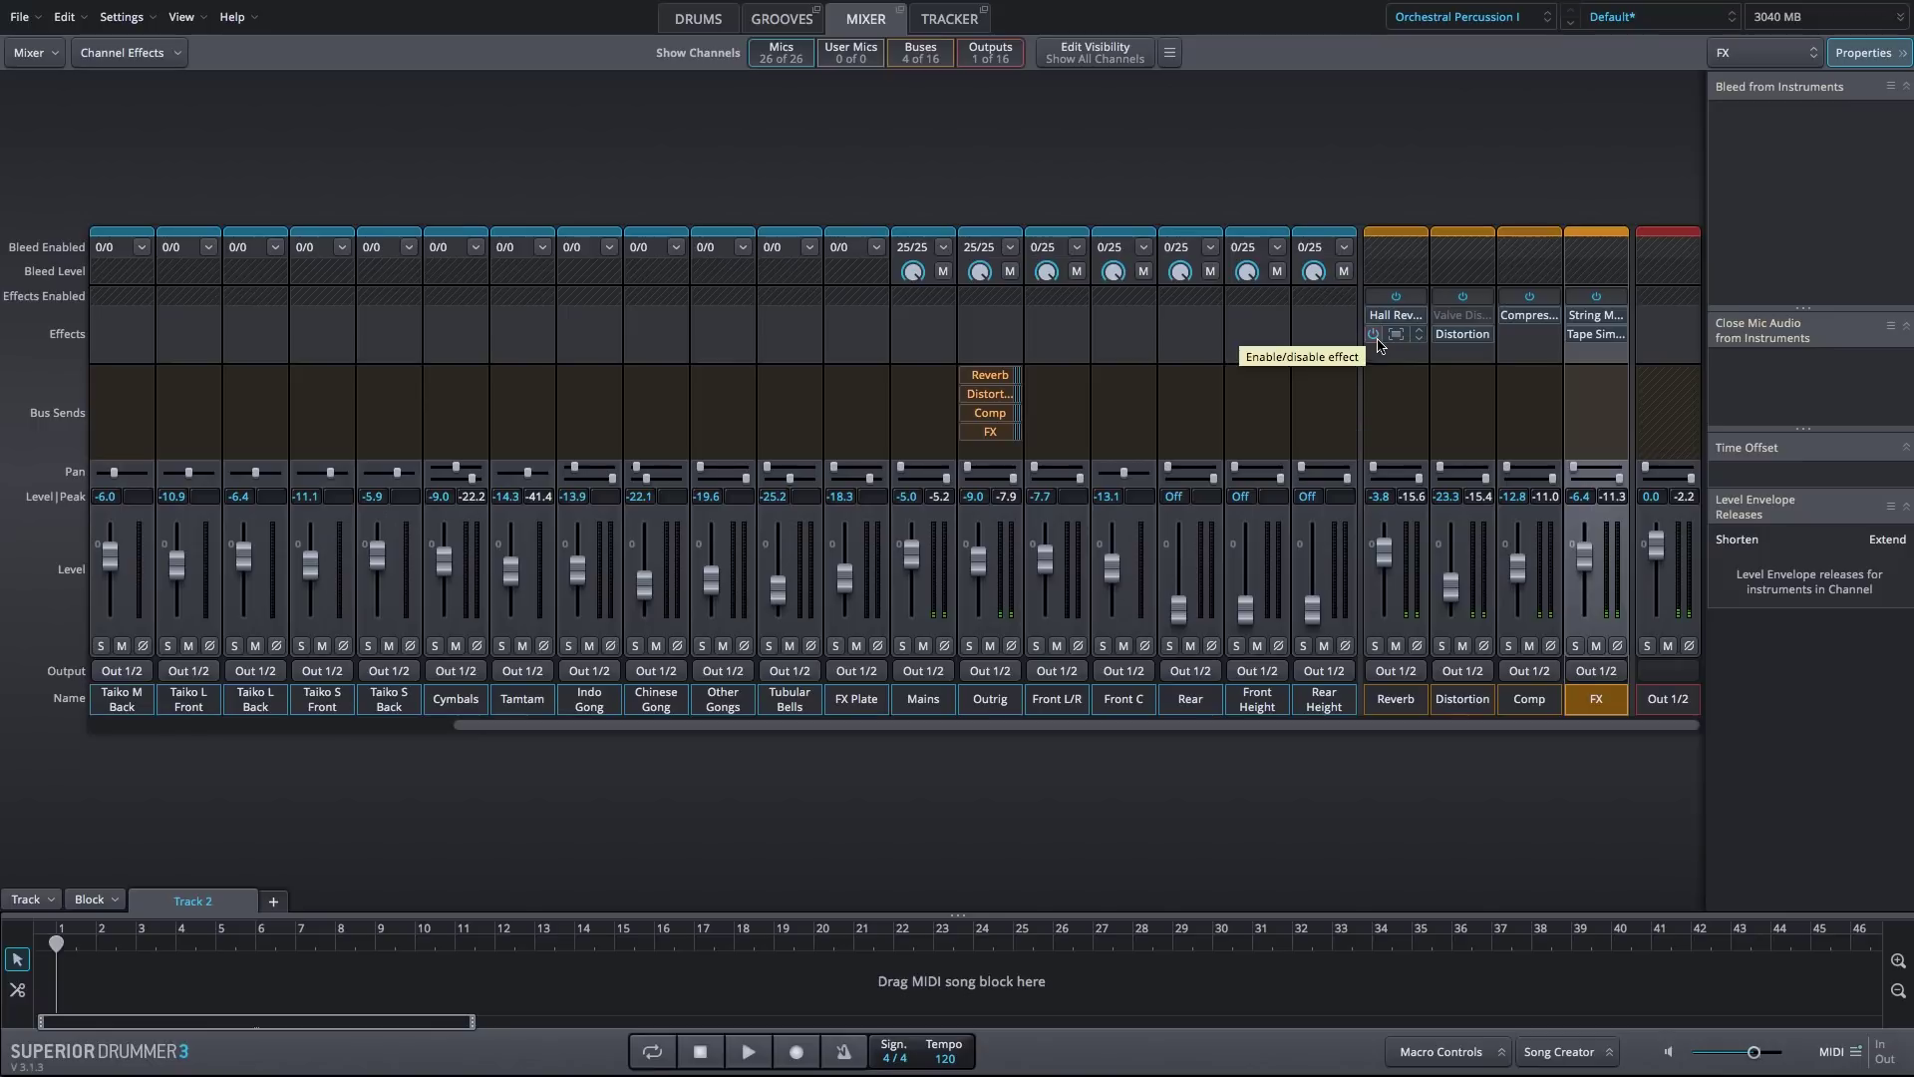
pyautogui.click(1375, 336)
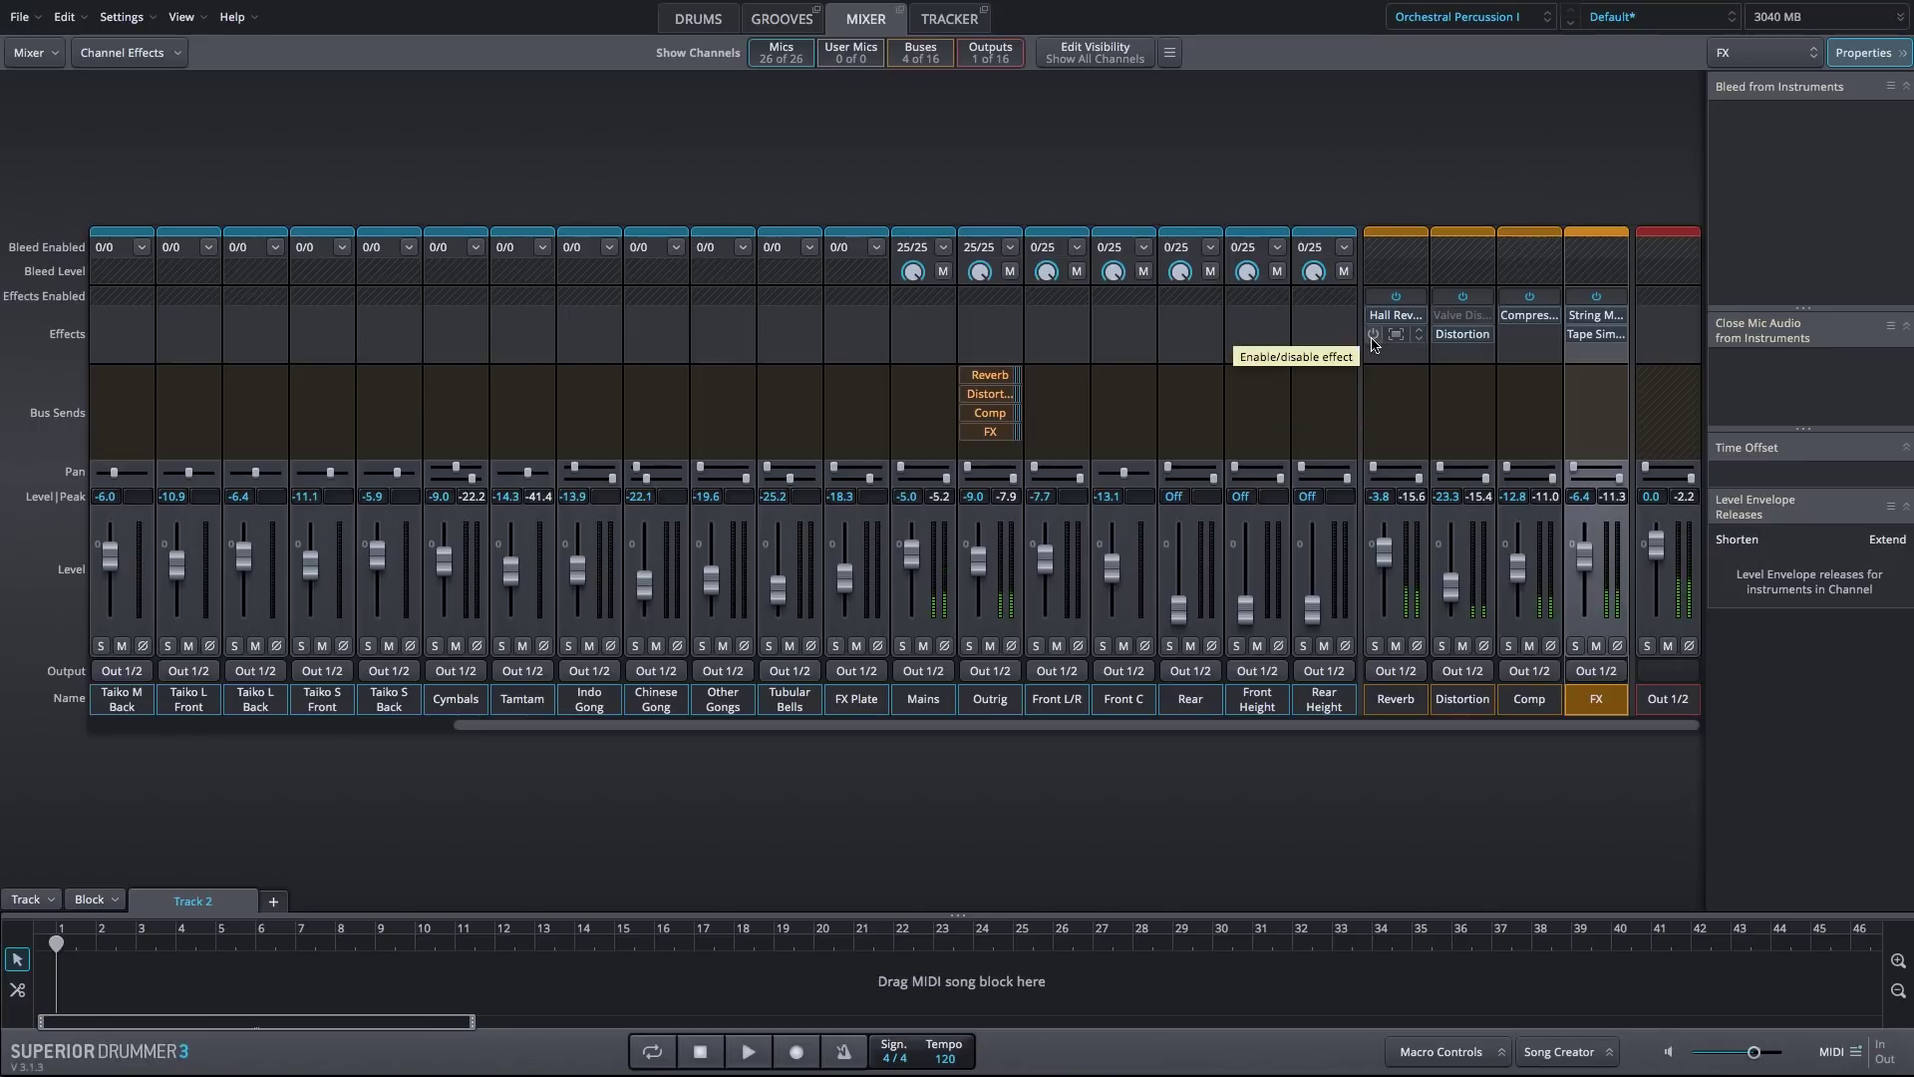
pyautogui.click(1373, 336)
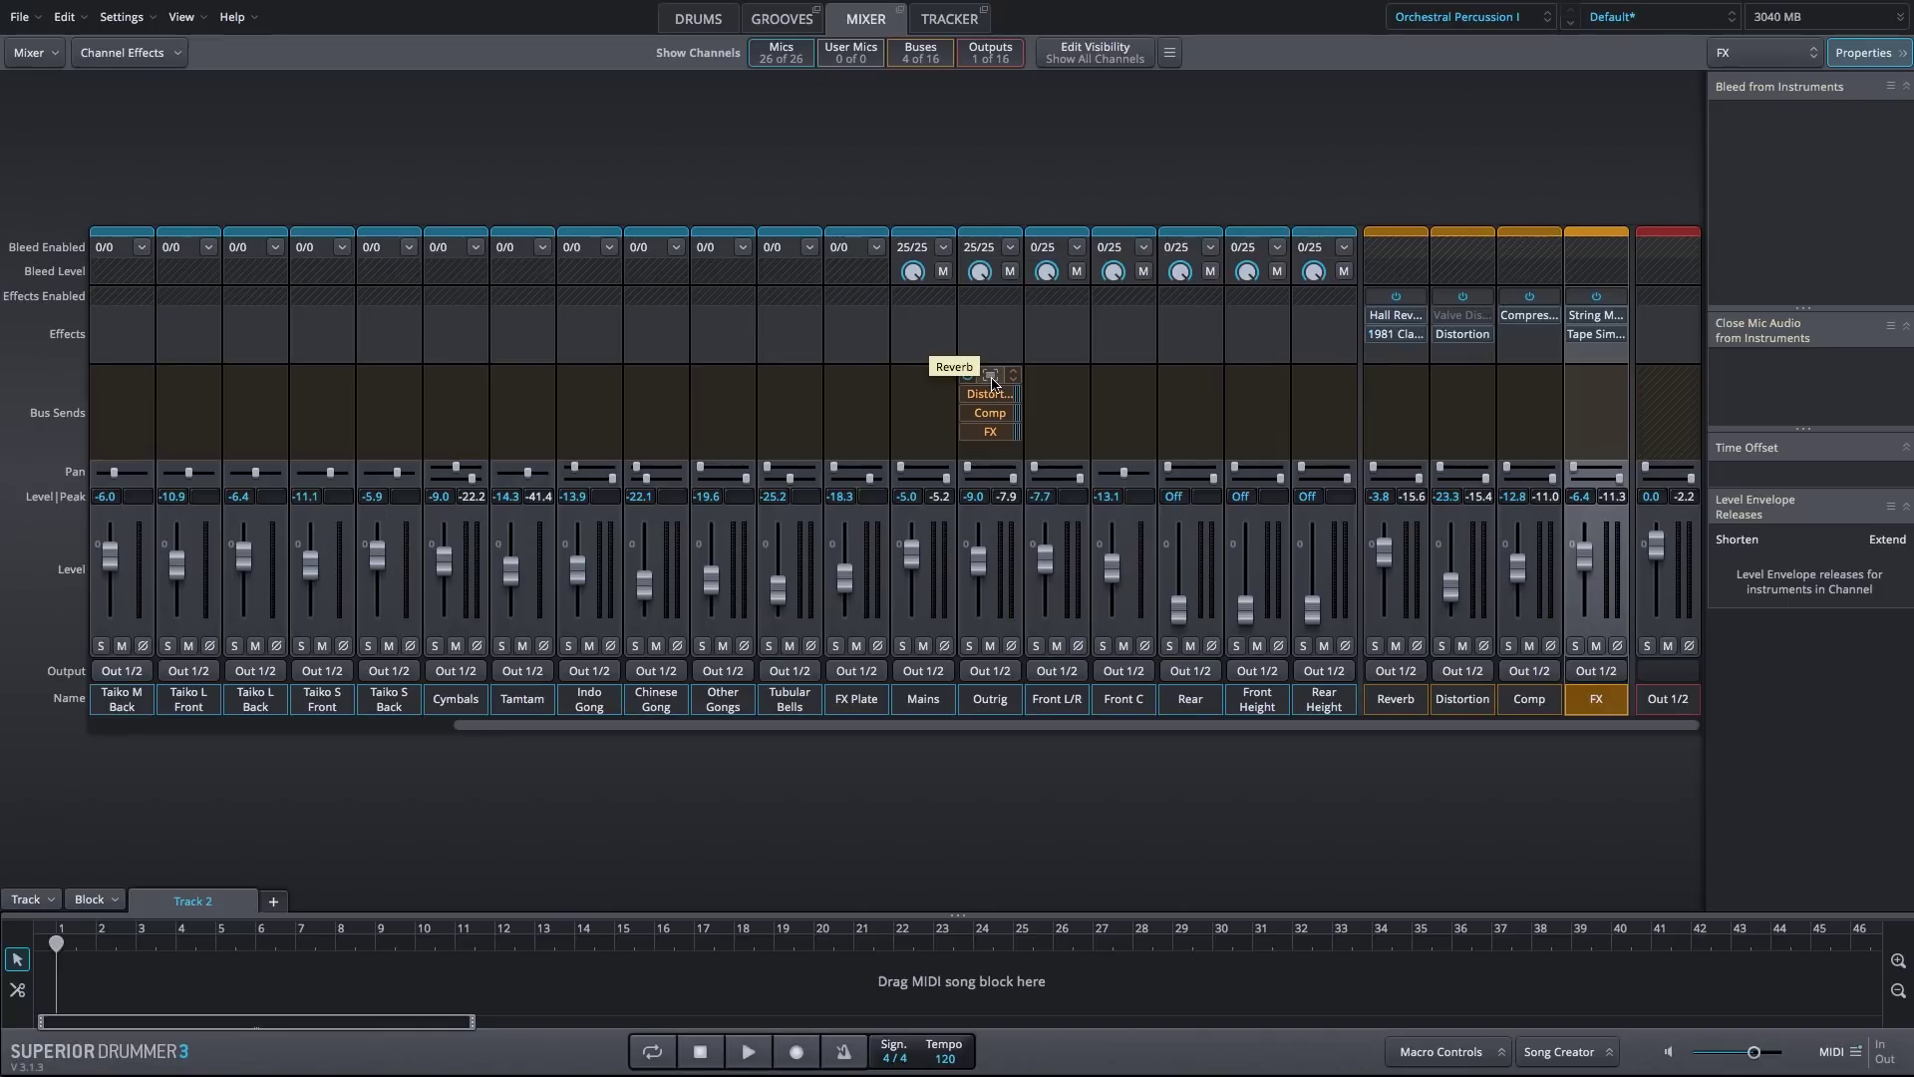
# Move the four bus sends from the Outrig channel to Front L/R and enable Front L/R's bleed from all 25 instruments
pyautogui.moveTo(990, 375); pyautogui.dragTo(1058, 449)
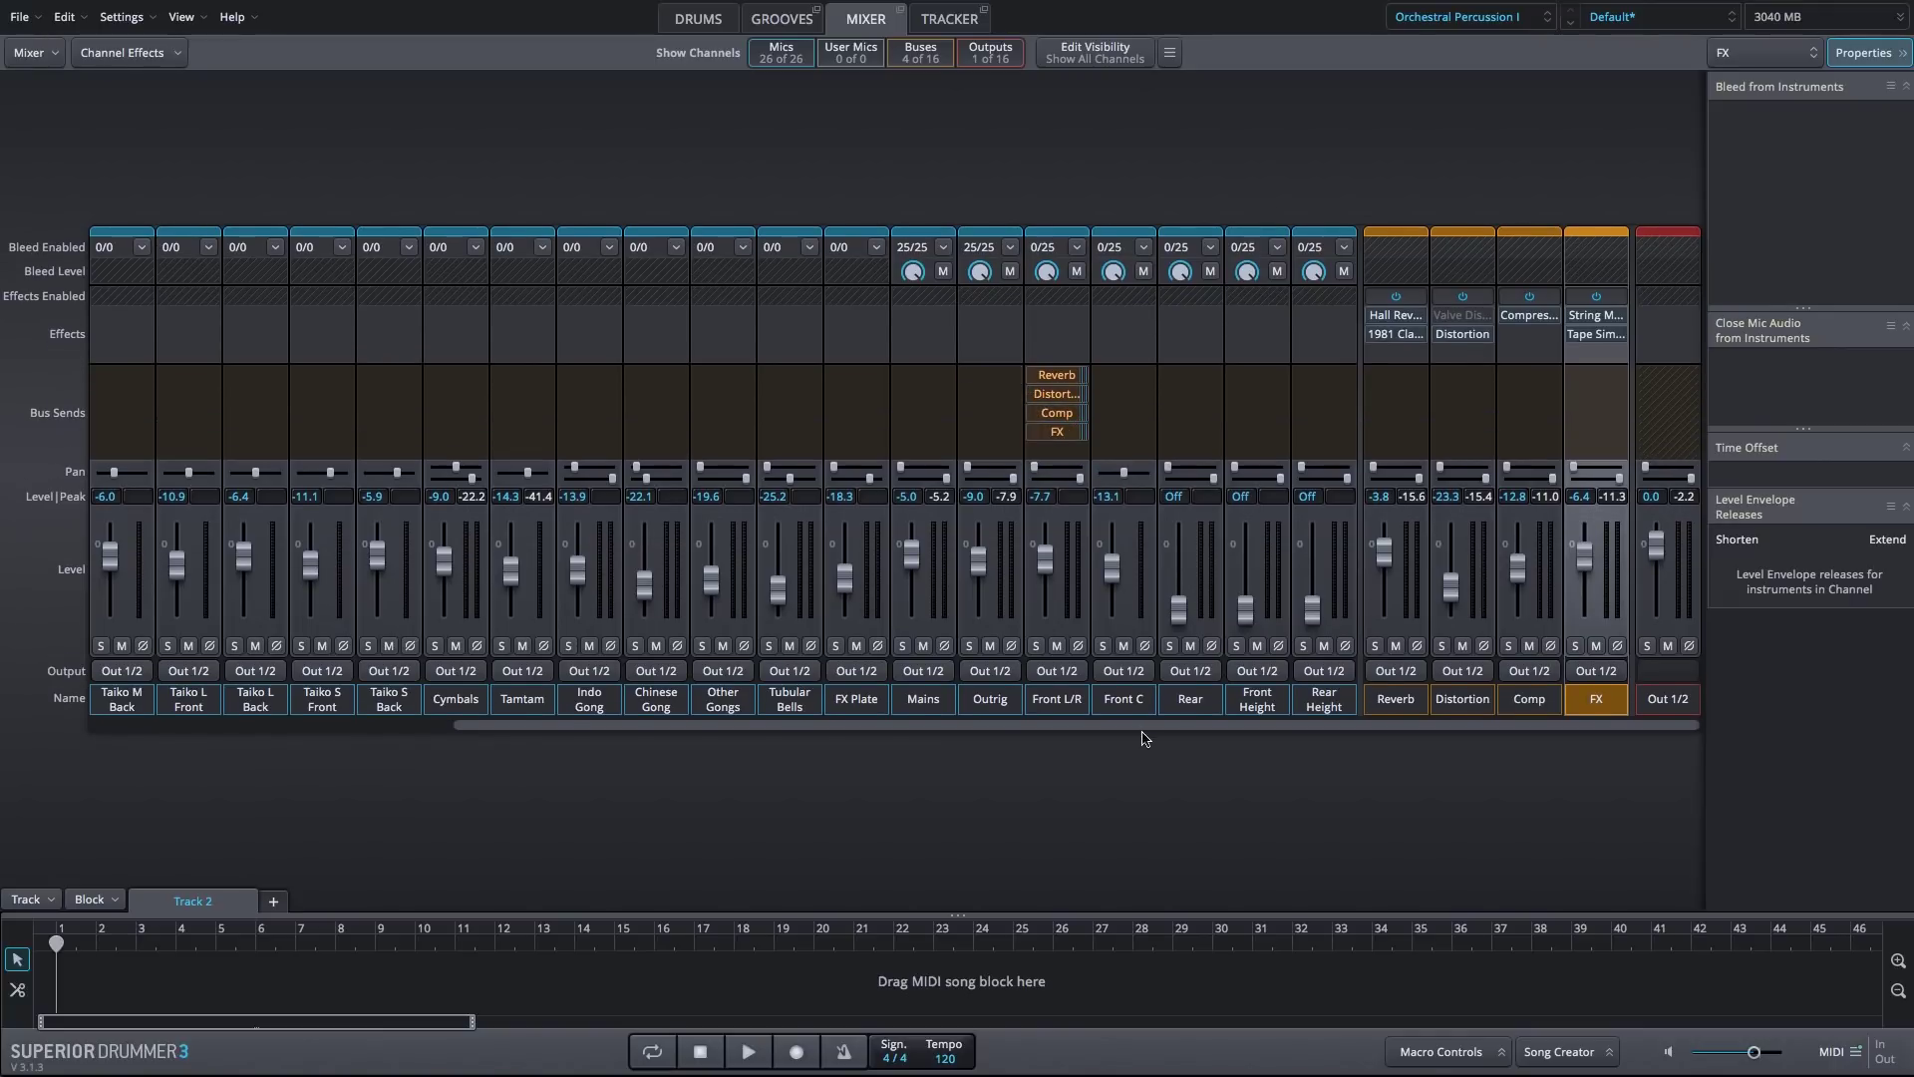
pyautogui.click(1078, 248)
pyautogui.click(1088, 271)
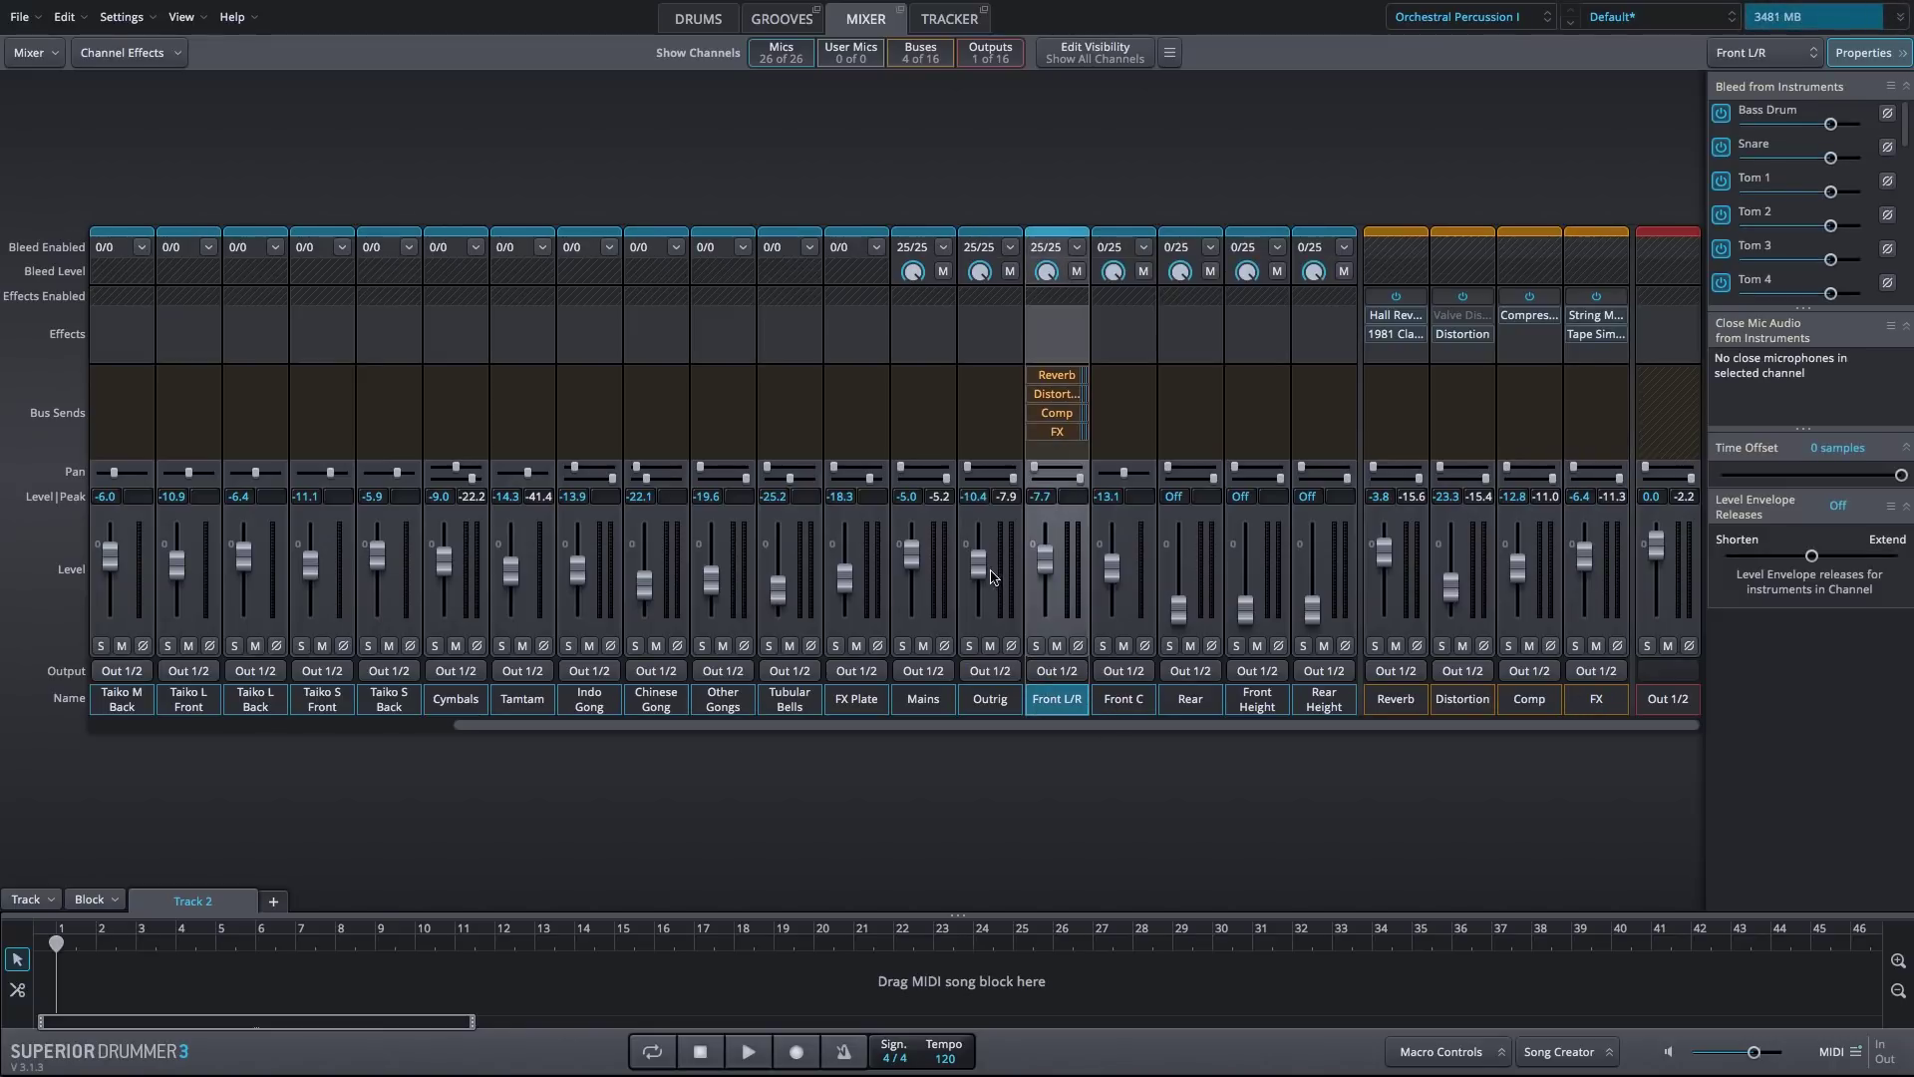
# Lower Outrig to -14.4 dB, then fade the four buses off together and back up with Reverb at -2.5 dB
pyautogui.moveTo(982, 572); pyautogui.dragTo(983, 579)
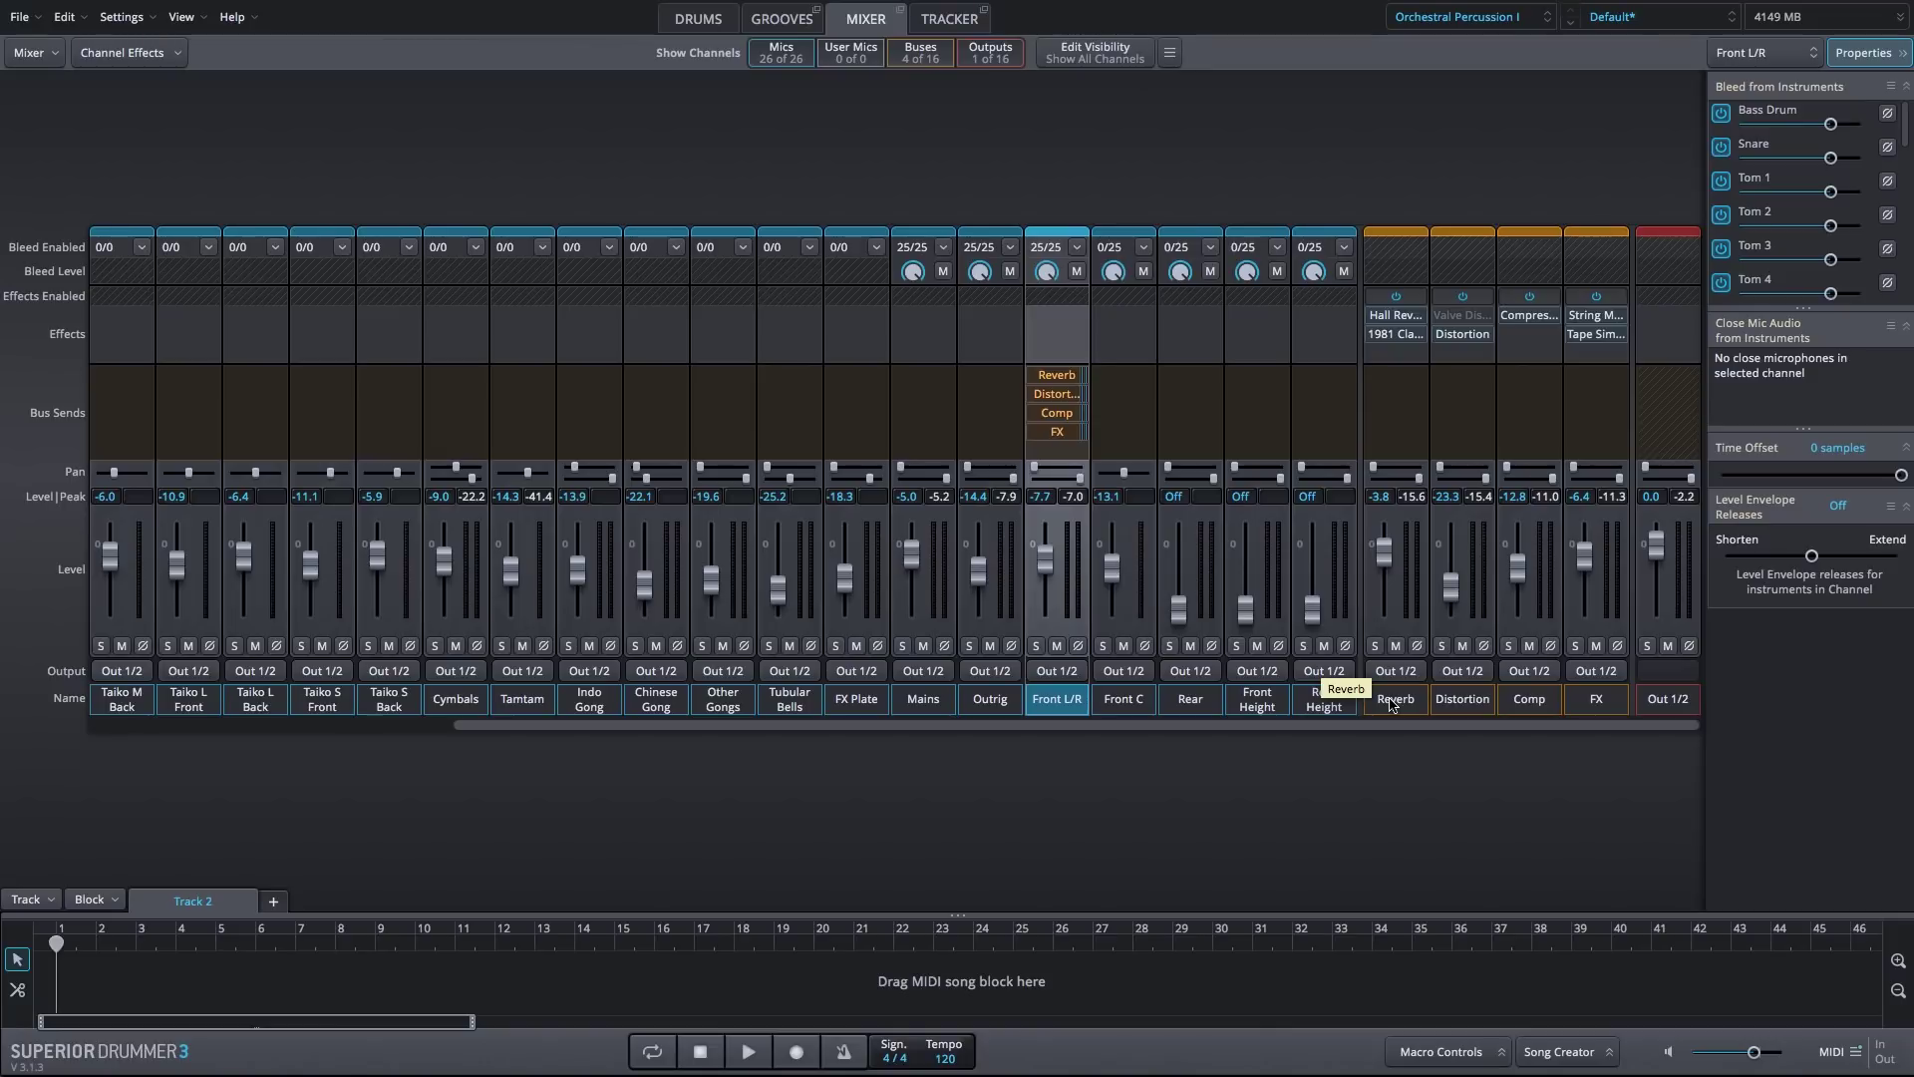
pyautogui.moveTo(1392, 704); pyautogui.dragTo(1595, 703)
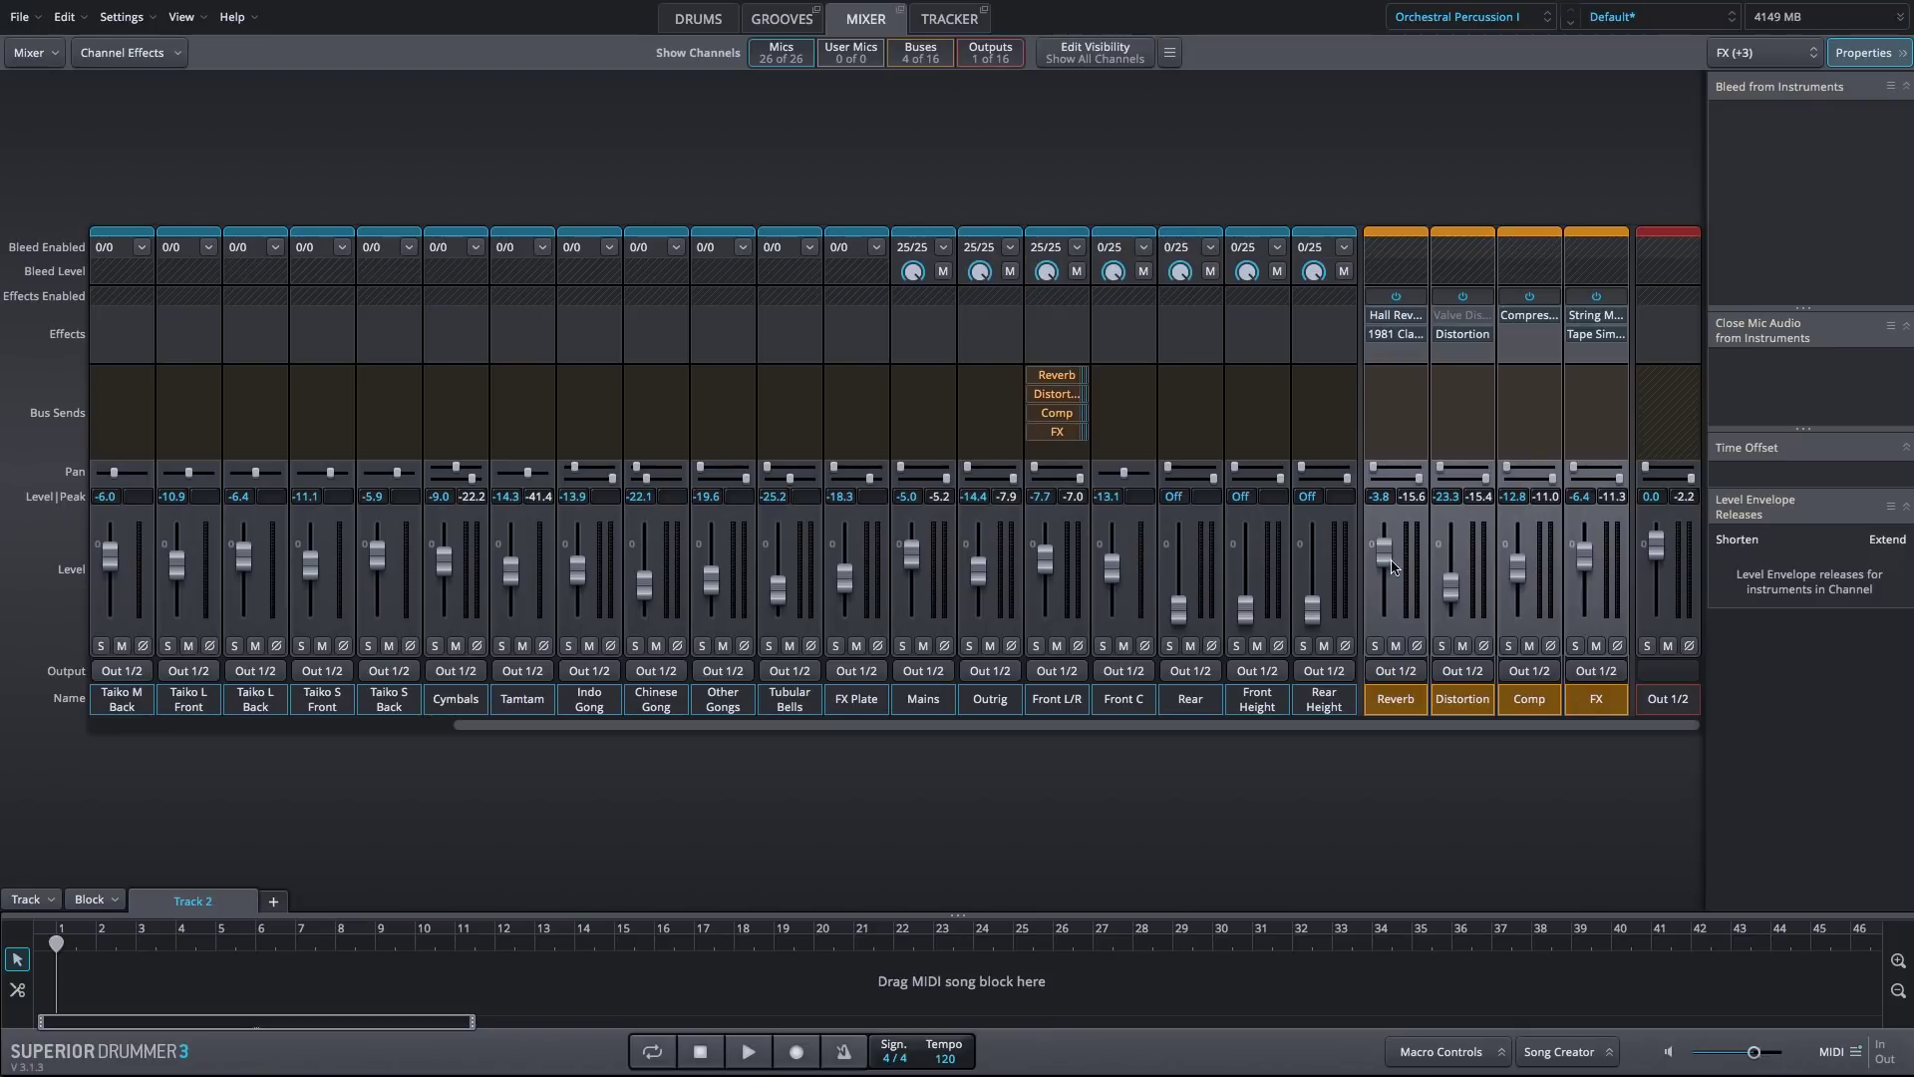
pyautogui.moveTo(1393, 566); pyautogui.dragTo(1382, 620)
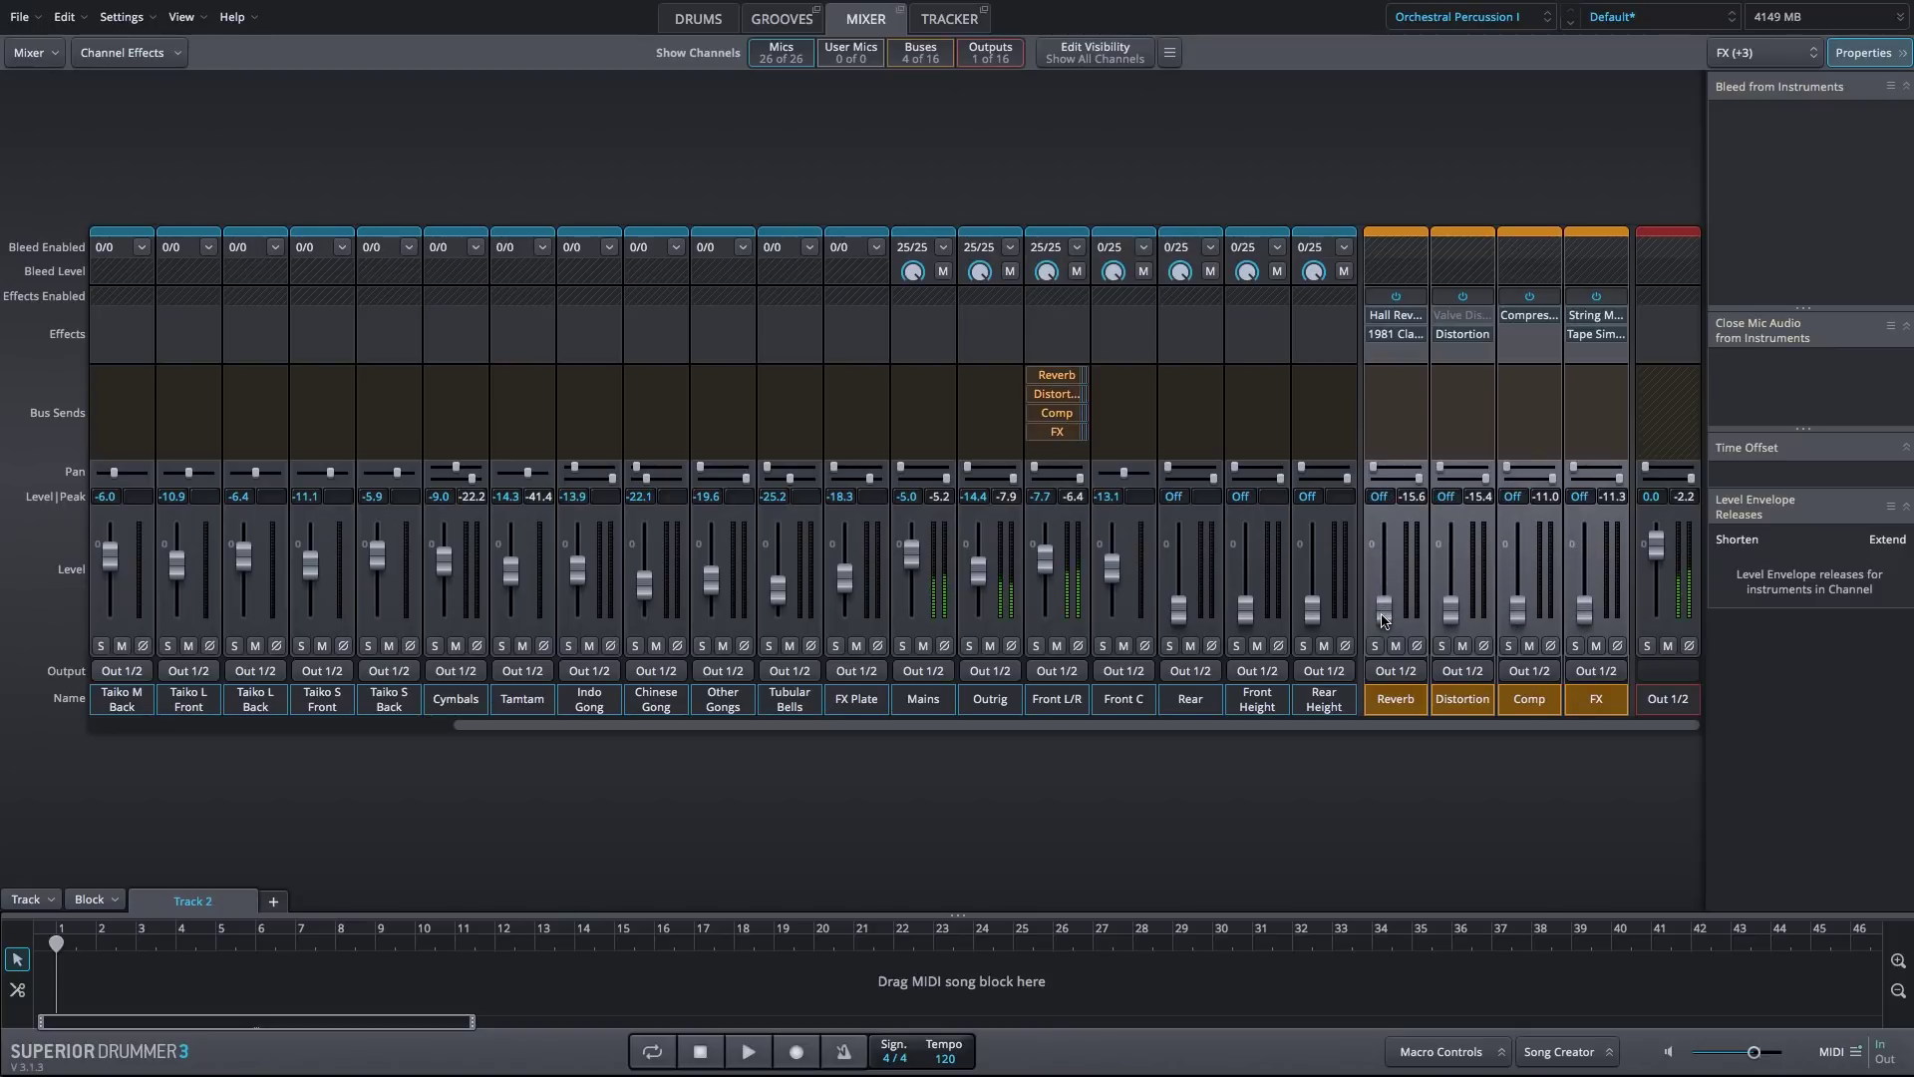
pyautogui.moveTo(1384, 620); pyautogui.dragTo(1391, 556)
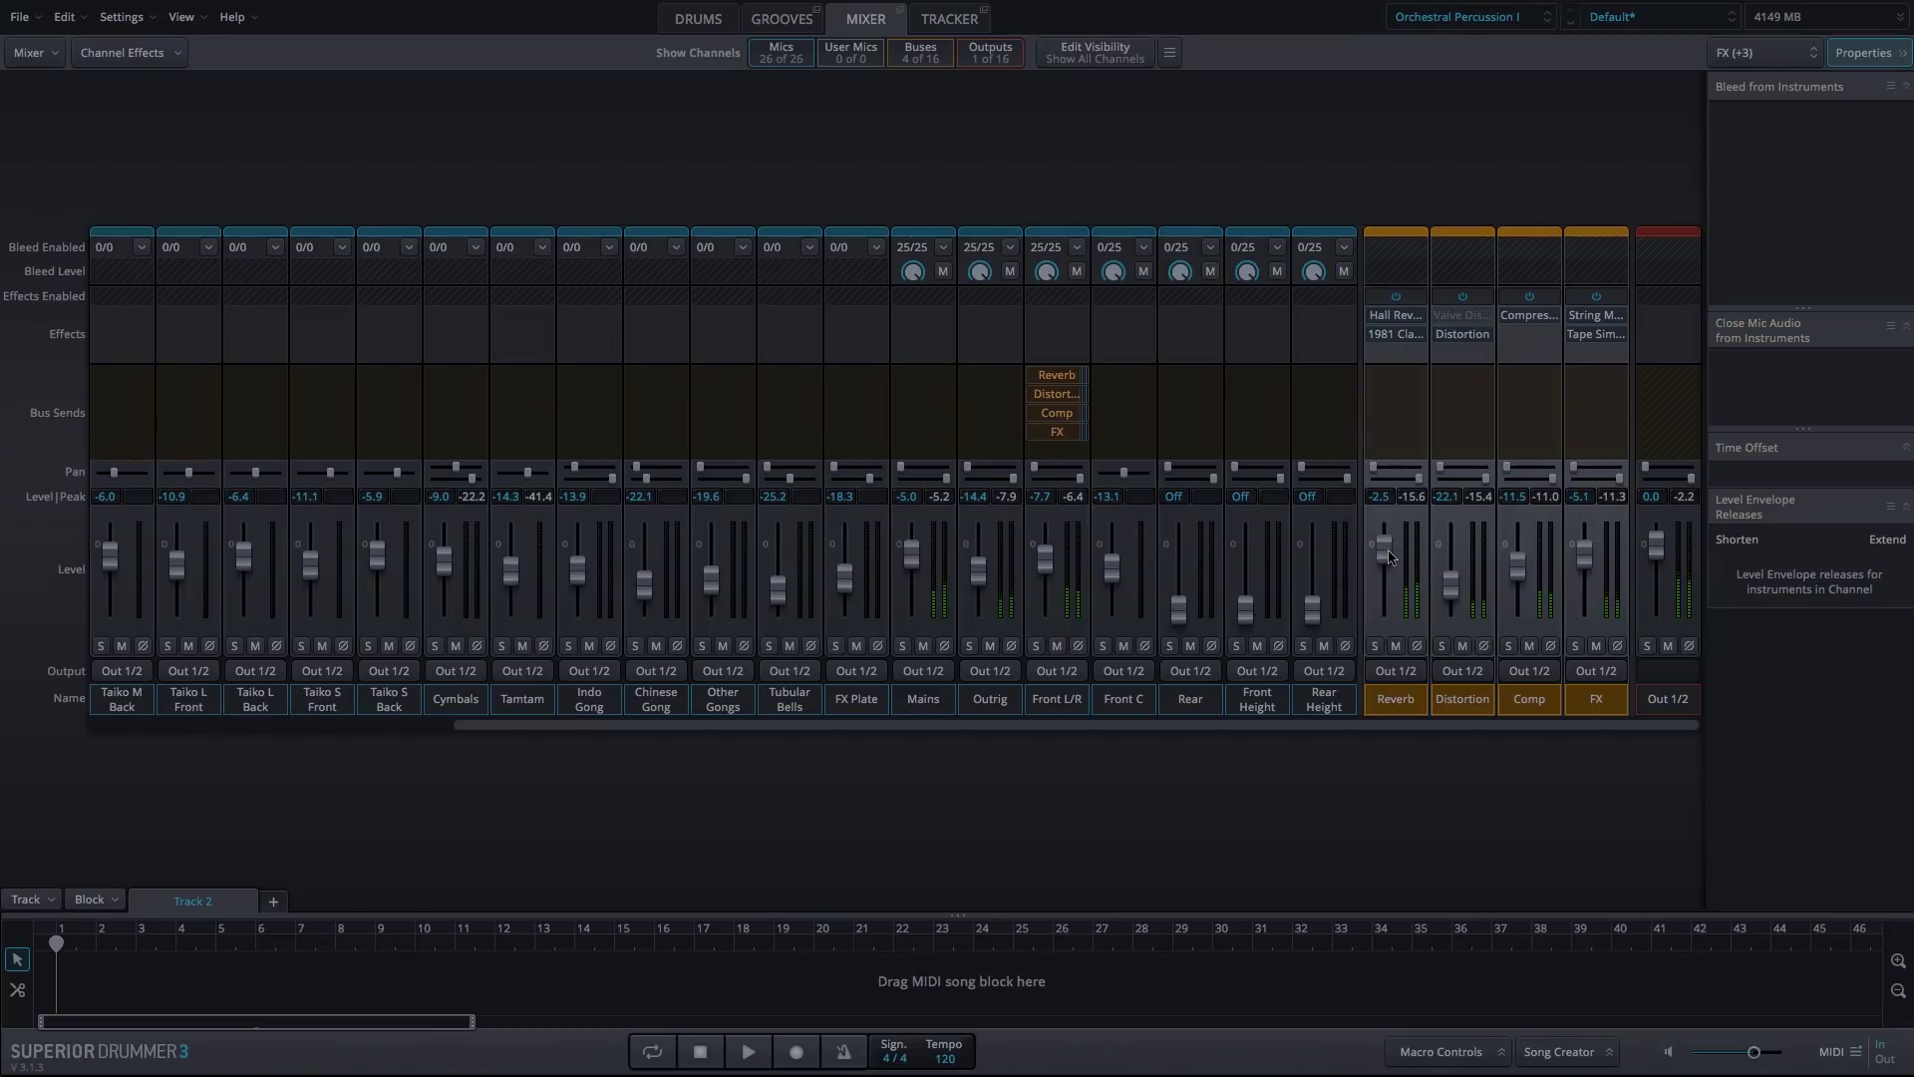